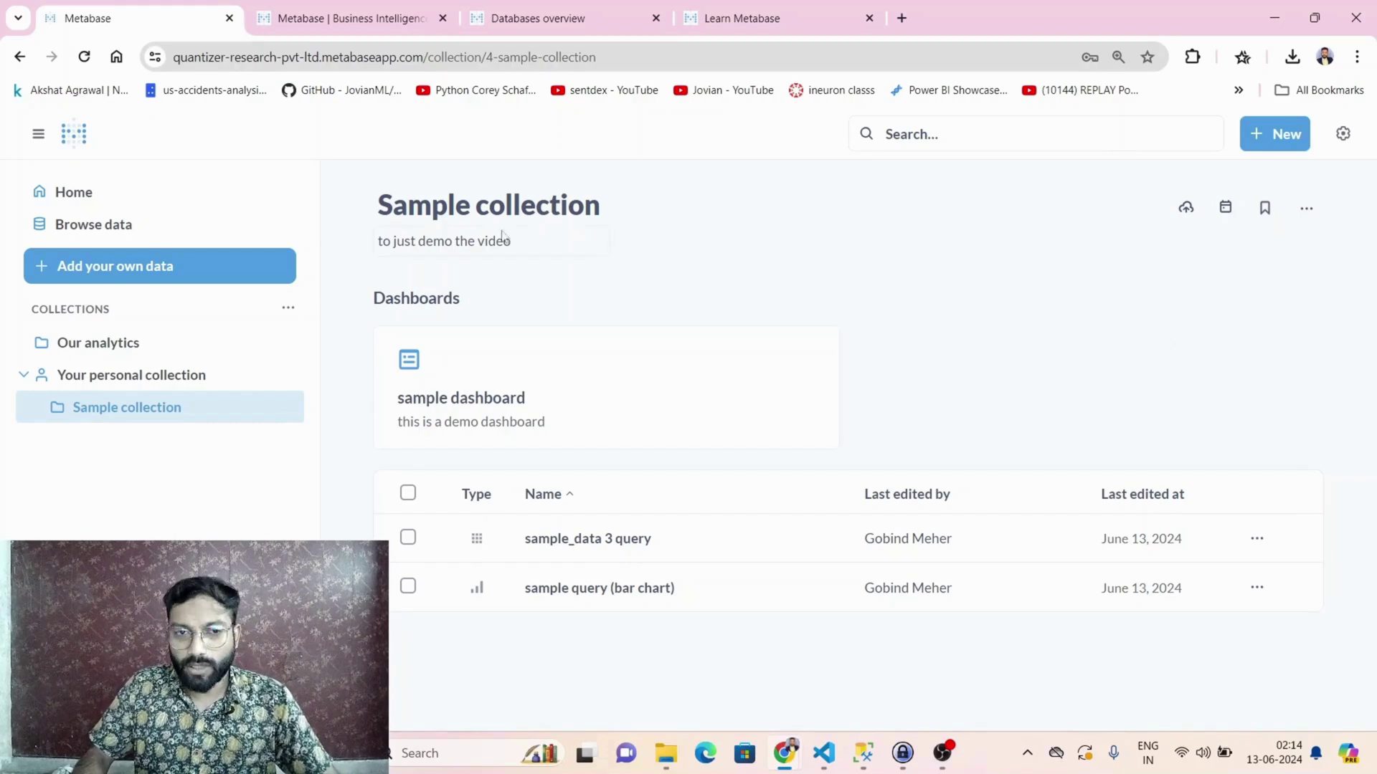
# Go to the Metabase home page and open the Sample collection from the sidebar.
pyautogui.click(149, 199)
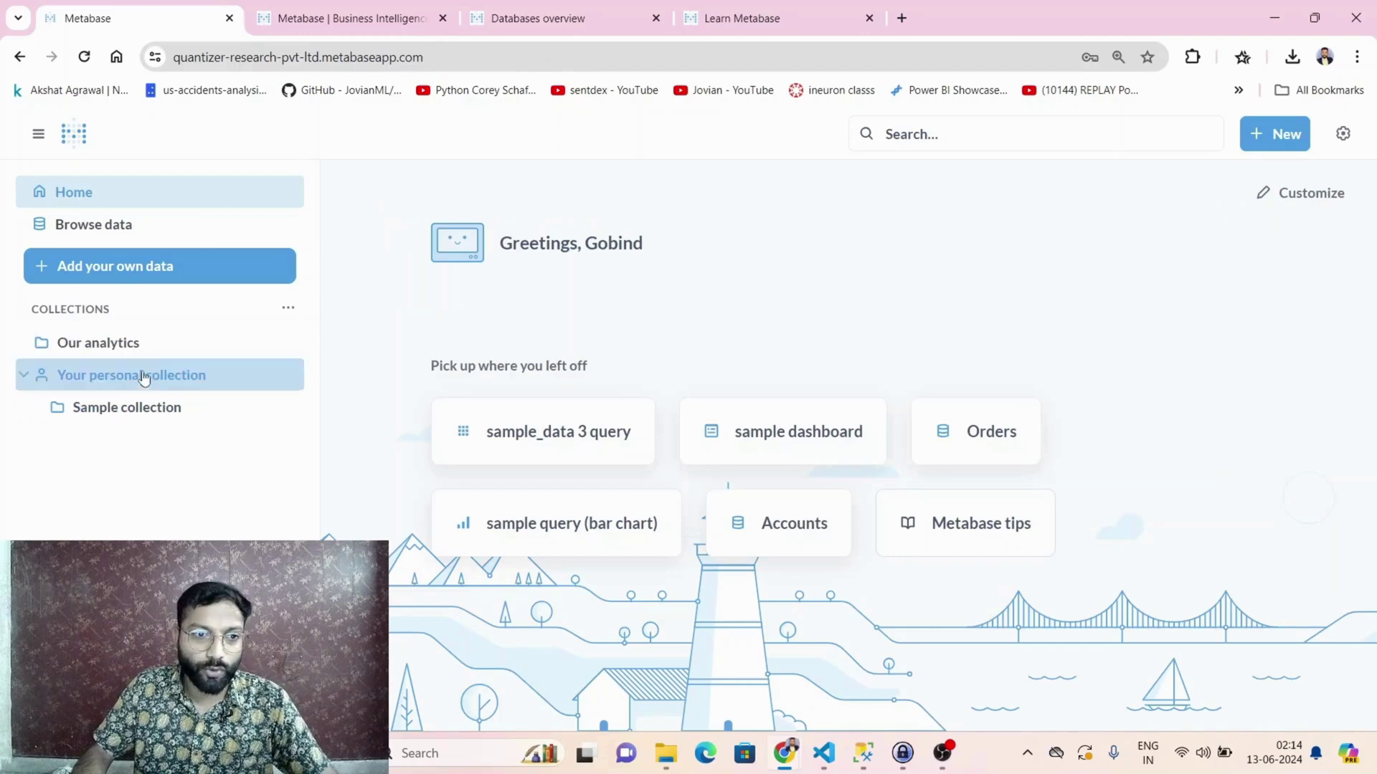
pyautogui.click(146, 408)
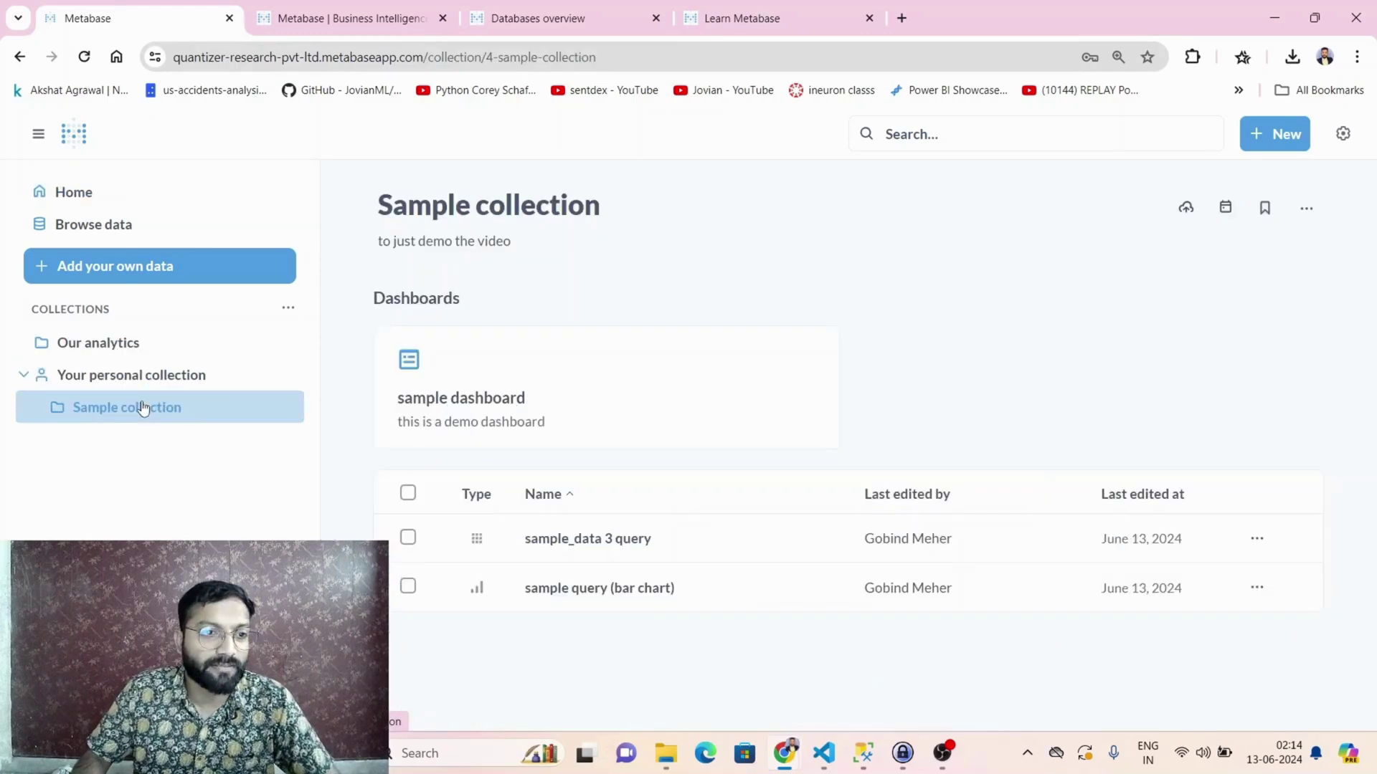
# Open the upload settings and choose Sample Database with the PUBLIC schema for uploads.
pyautogui.click(1191, 208)
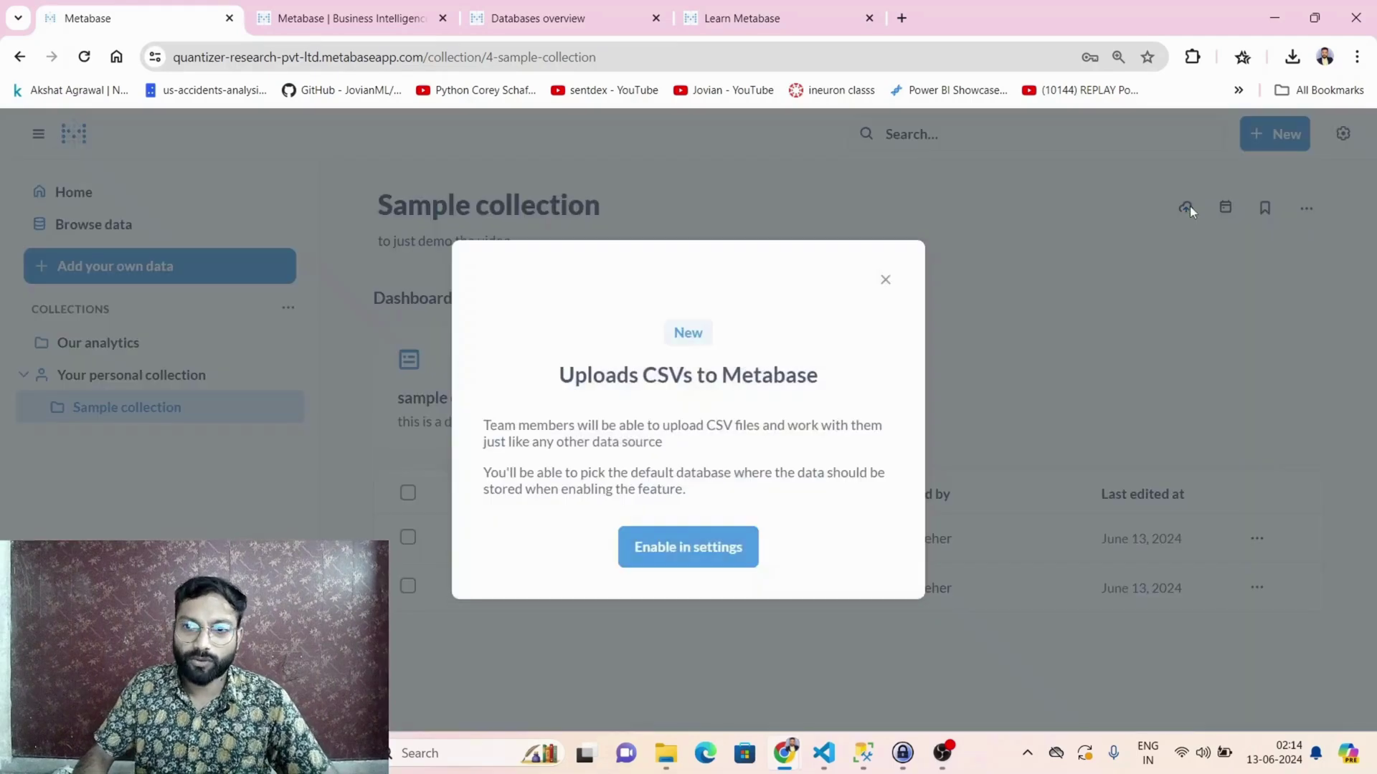
pyautogui.click(659, 548)
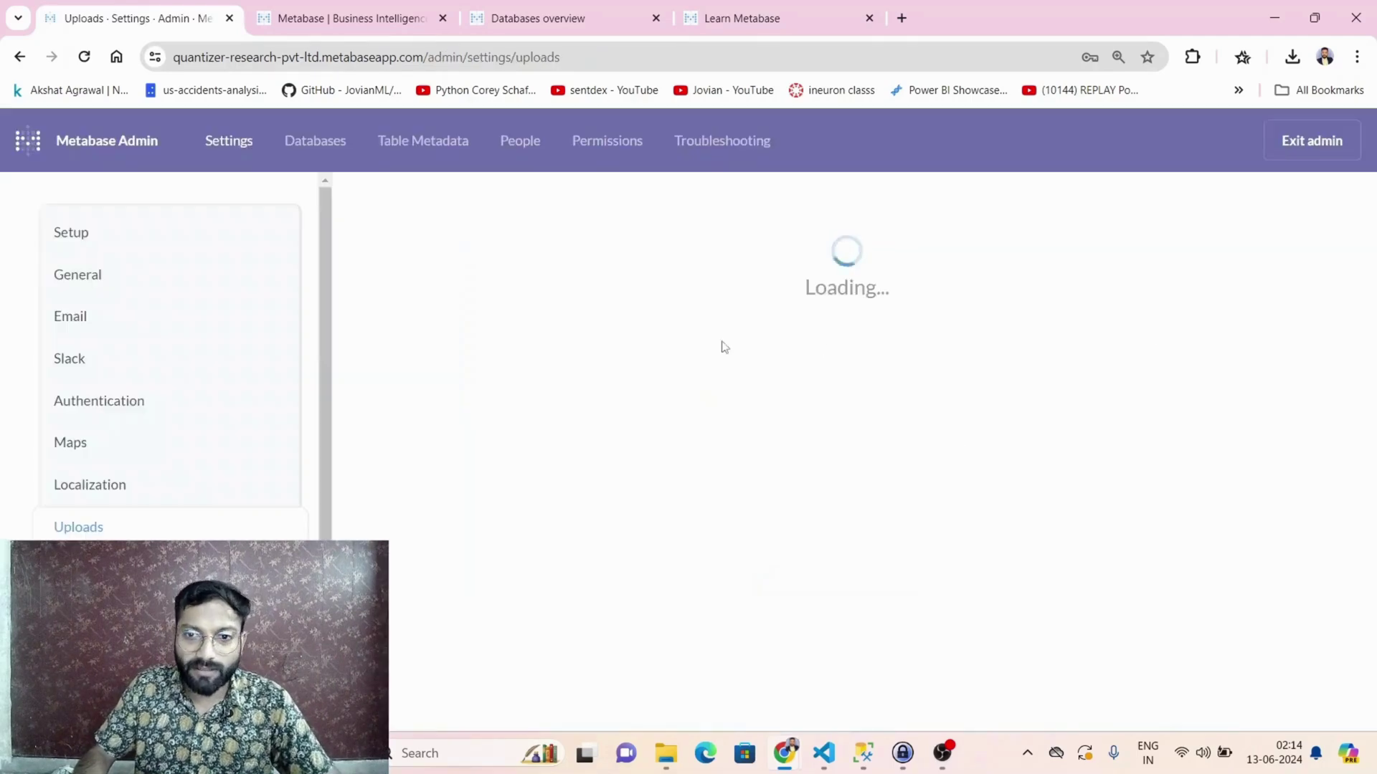
pyautogui.click(450, 349)
pyautogui.click(462, 399)
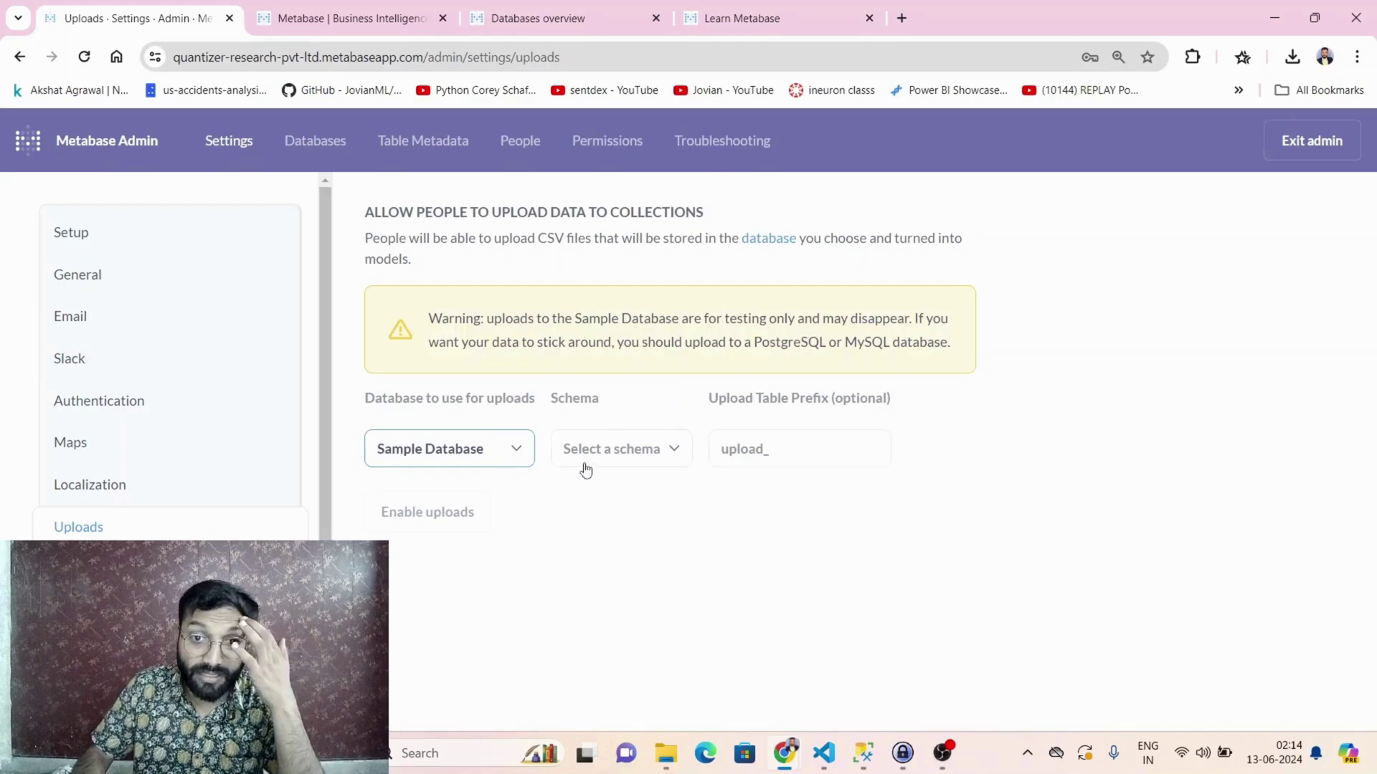
pyautogui.click(605, 448)
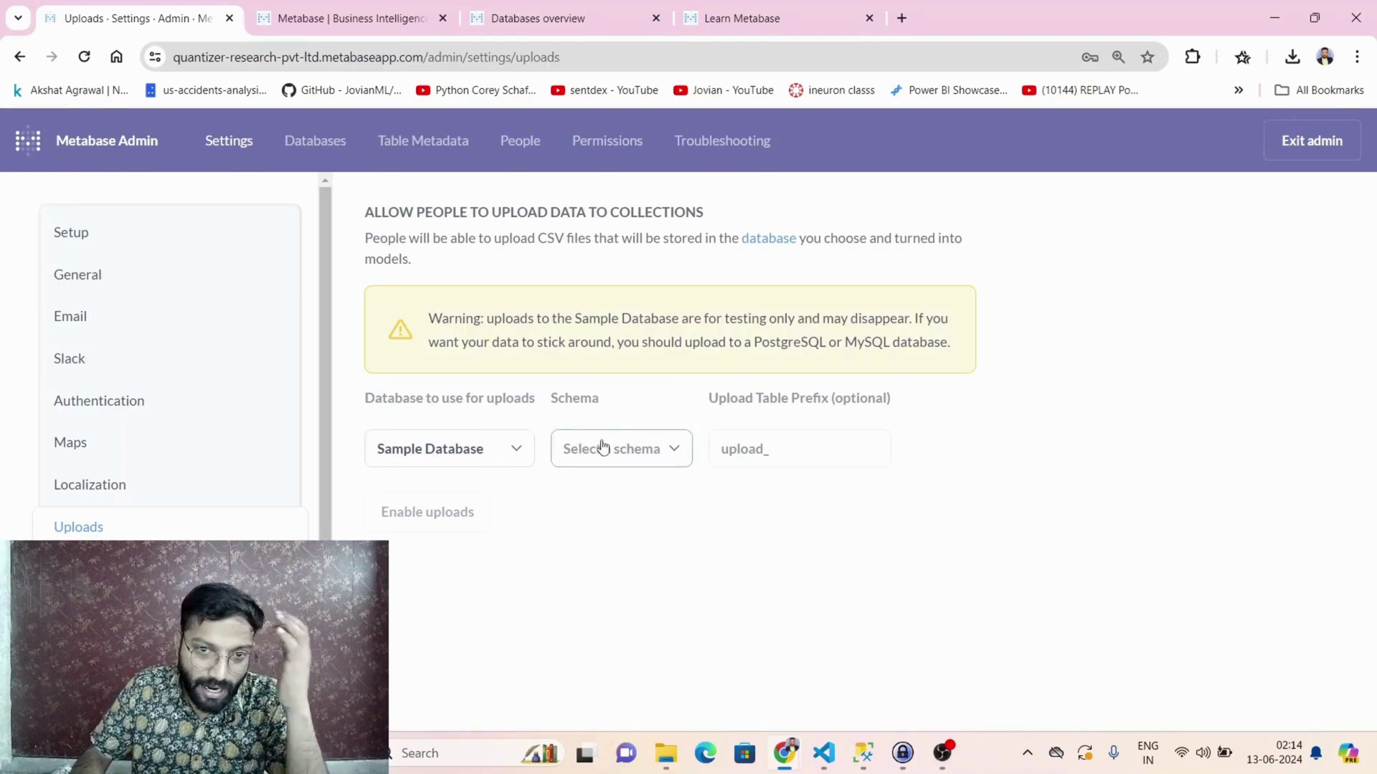
pyautogui.click(633, 506)
# Set the upload table prefix to sample_table_ plus the user's name and enable uploads.
pyautogui.click(728, 452)
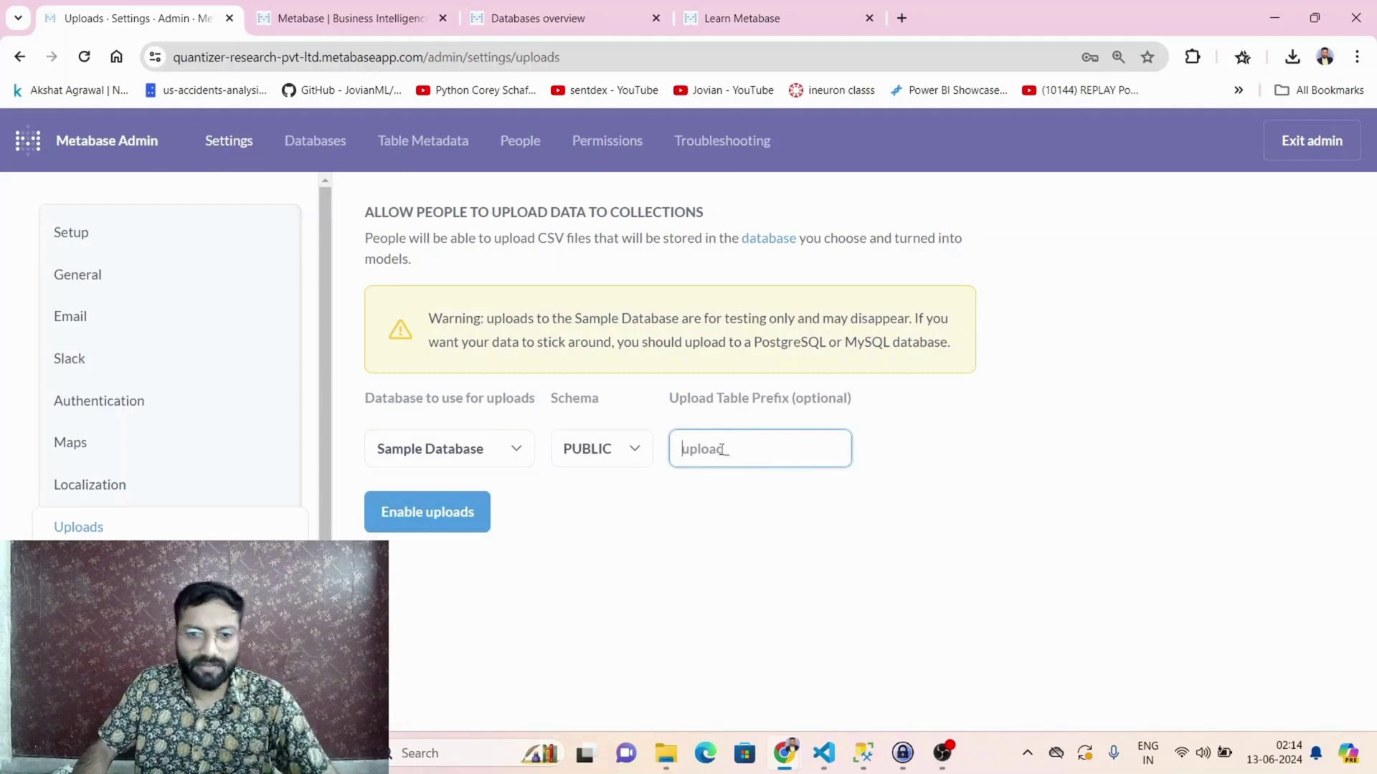
pyautogui.write('sample_t')
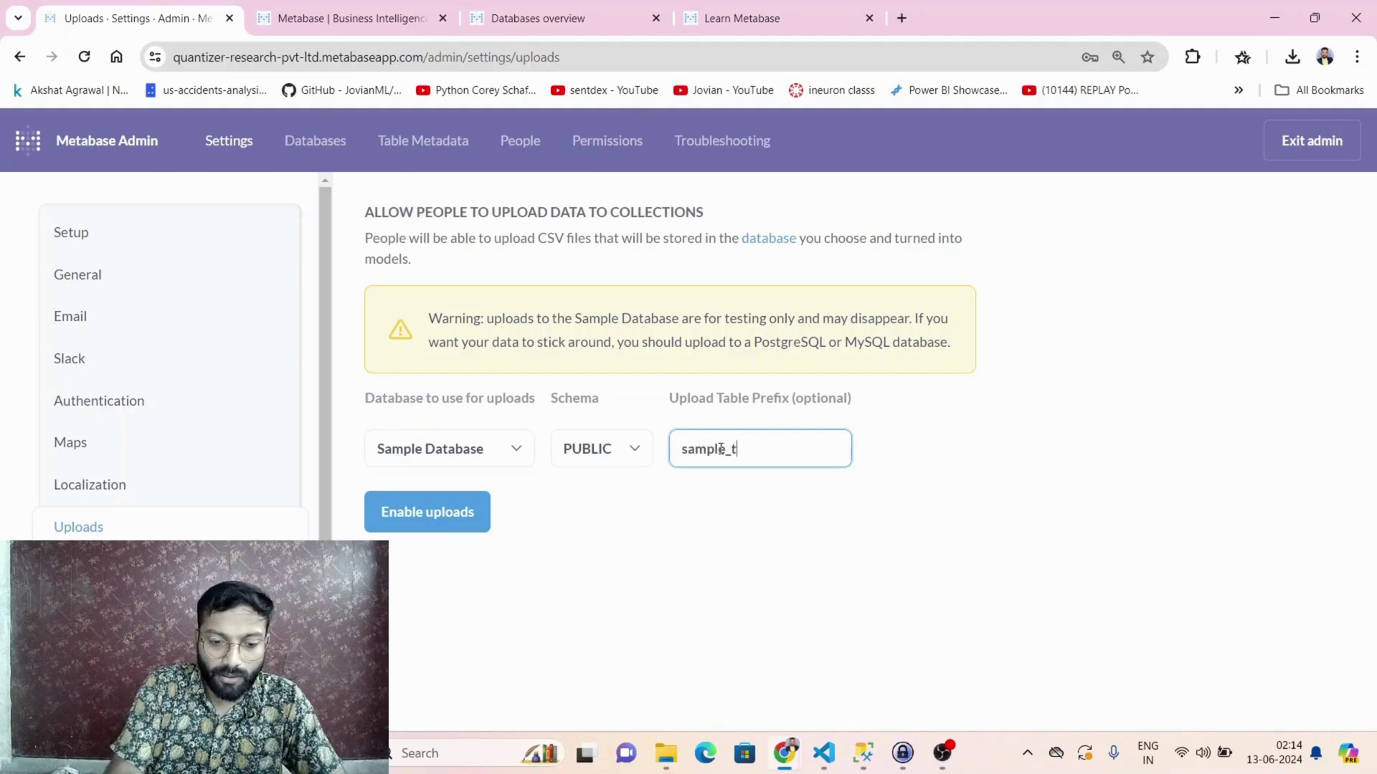
pyautogui.write('able_alsd')
pyautogui.press('BackSpace')
pyautogui.press('BackSpace')
pyautogui.write('kshat')
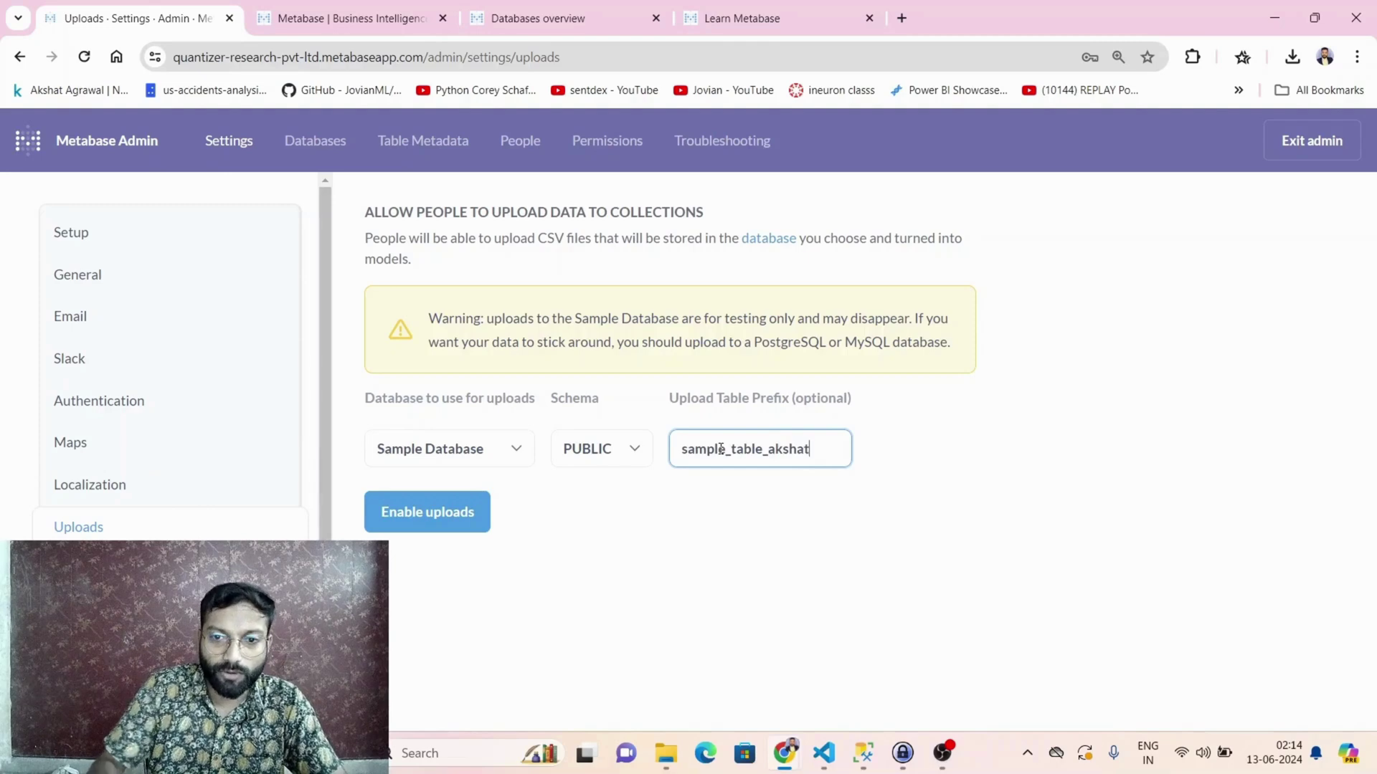
pyautogui.click(422, 516)
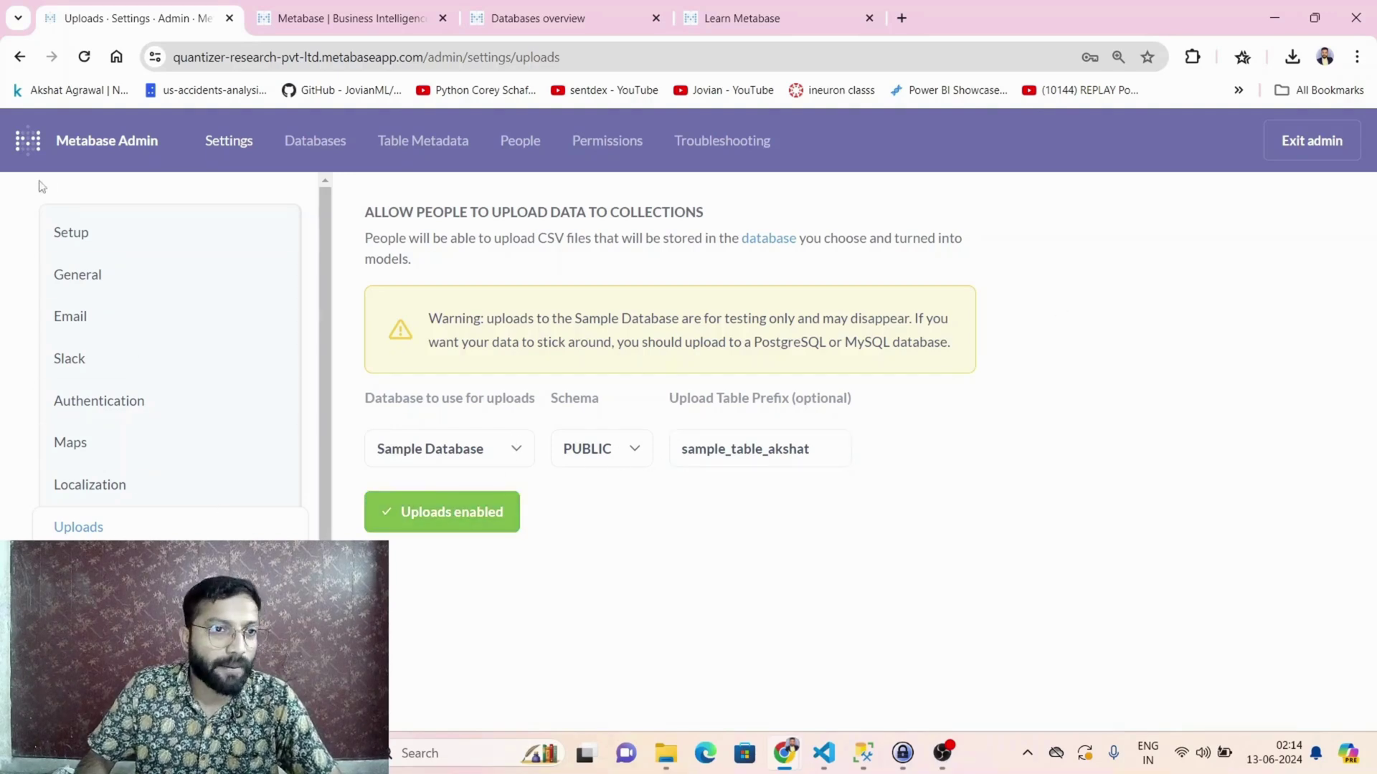
# Back in Sample collection, pick healthcare_dataset.csv from the SQL Tutorial folder and upload it.
pyautogui.click(21, 55)
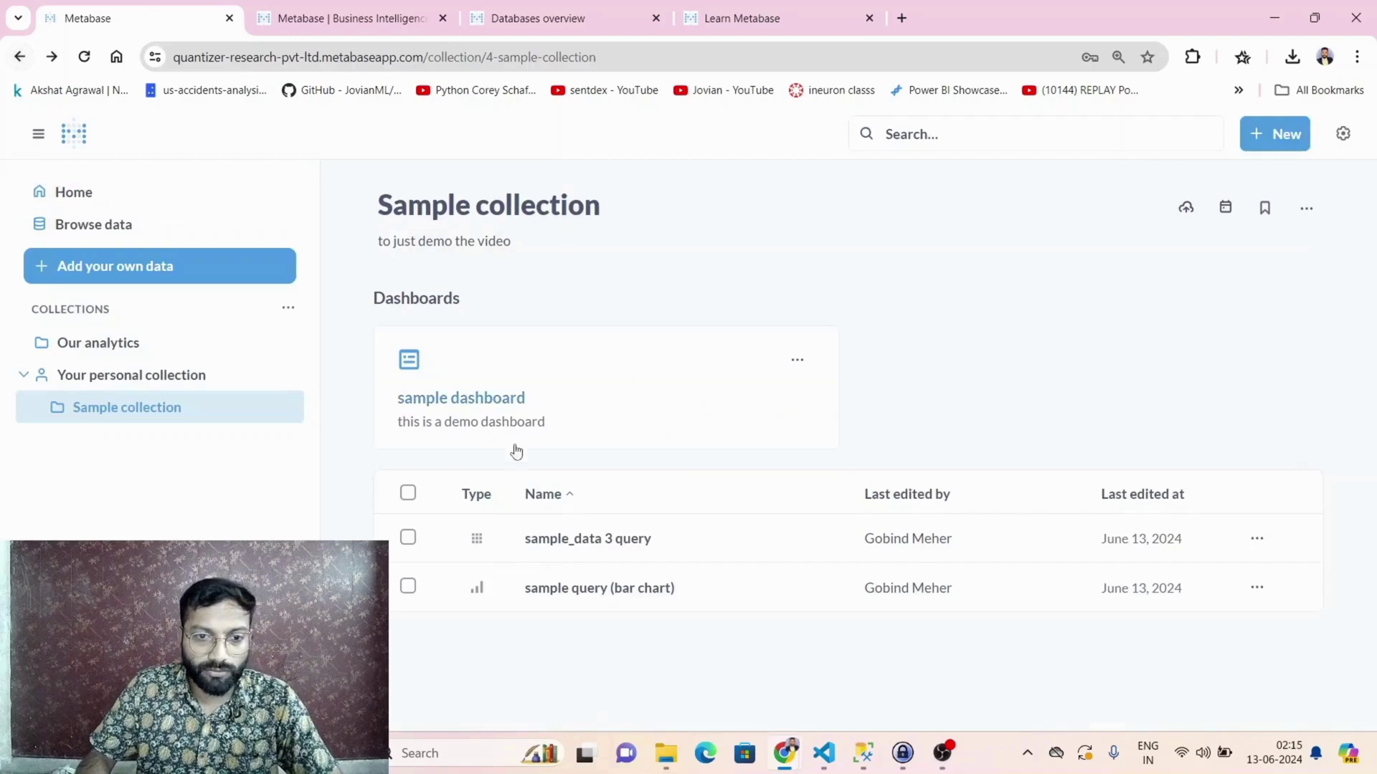
pyautogui.click(1188, 210)
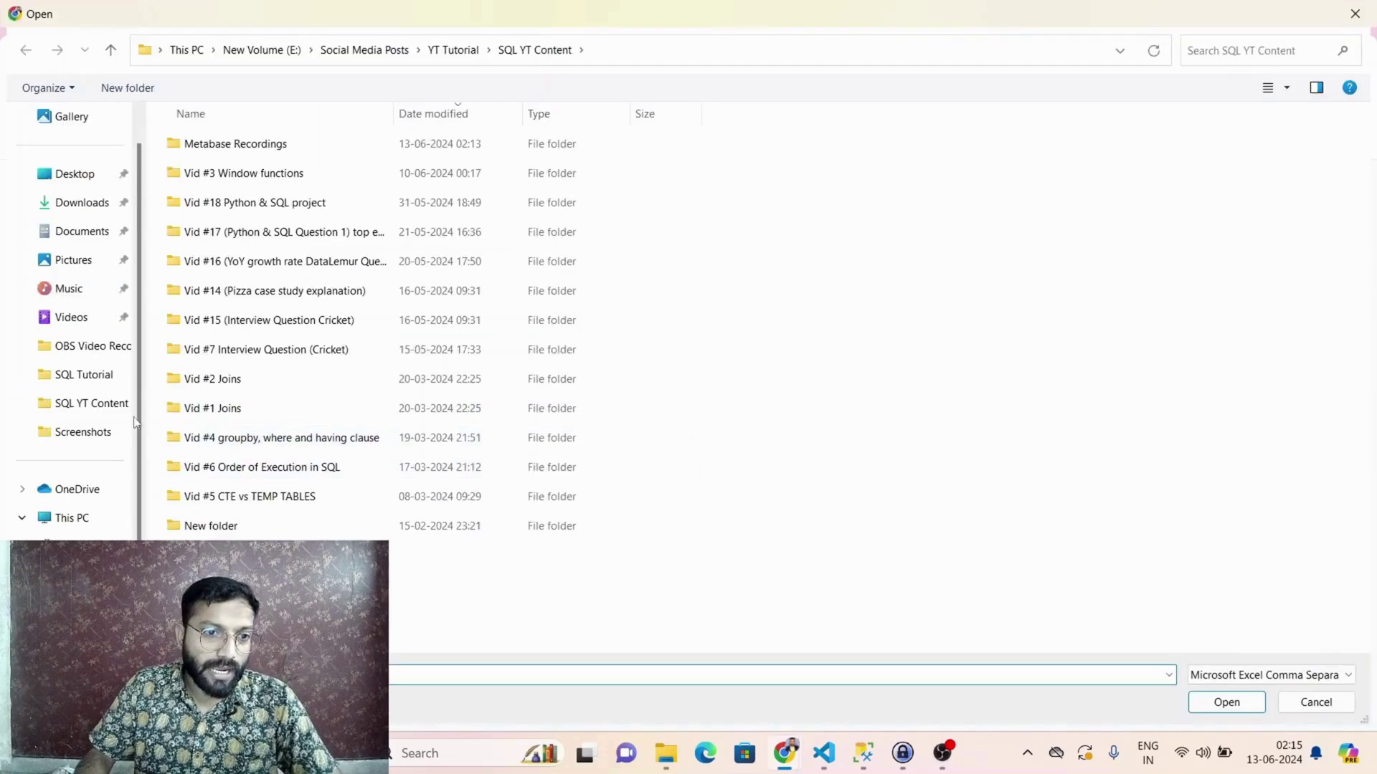
pyautogui.click(93, 380)
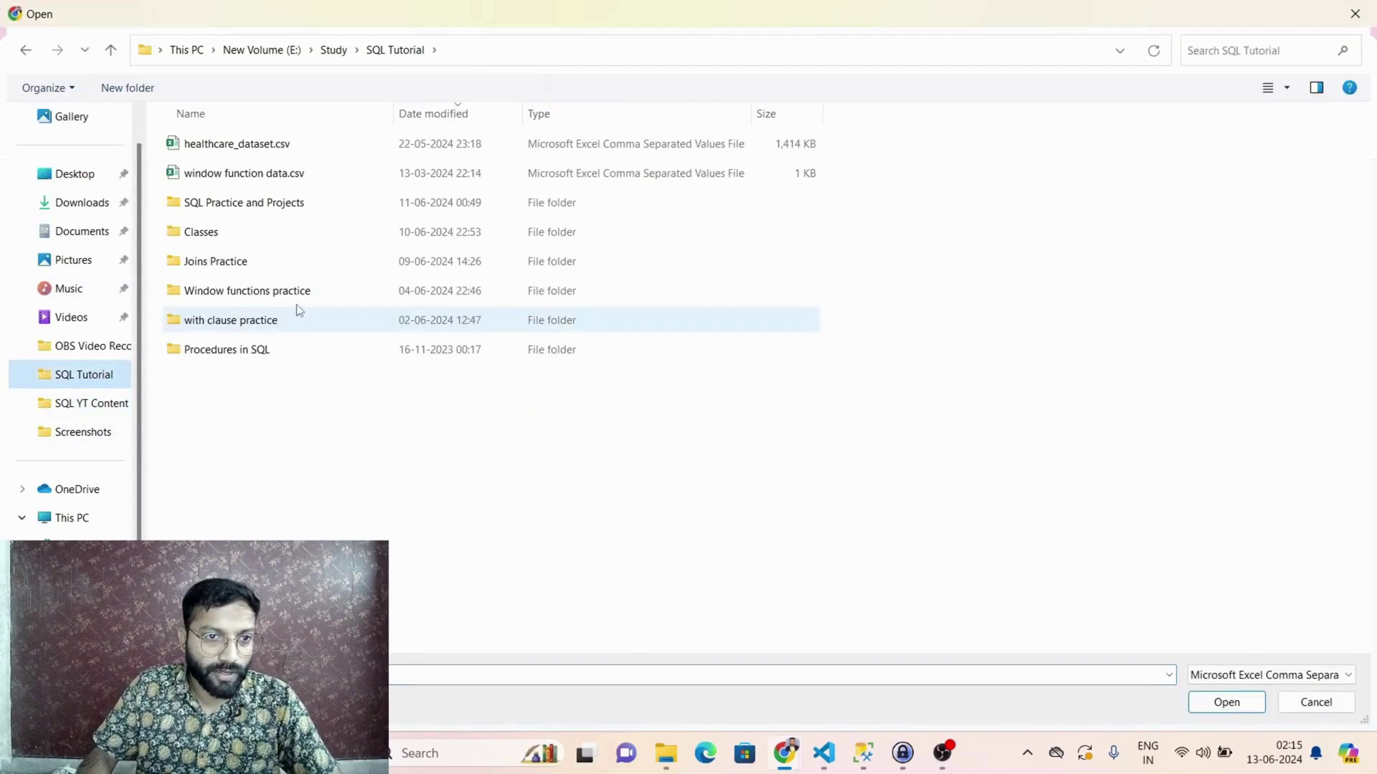
pyautogui.click(270, 147)
pyautogui.click(1209, 703)
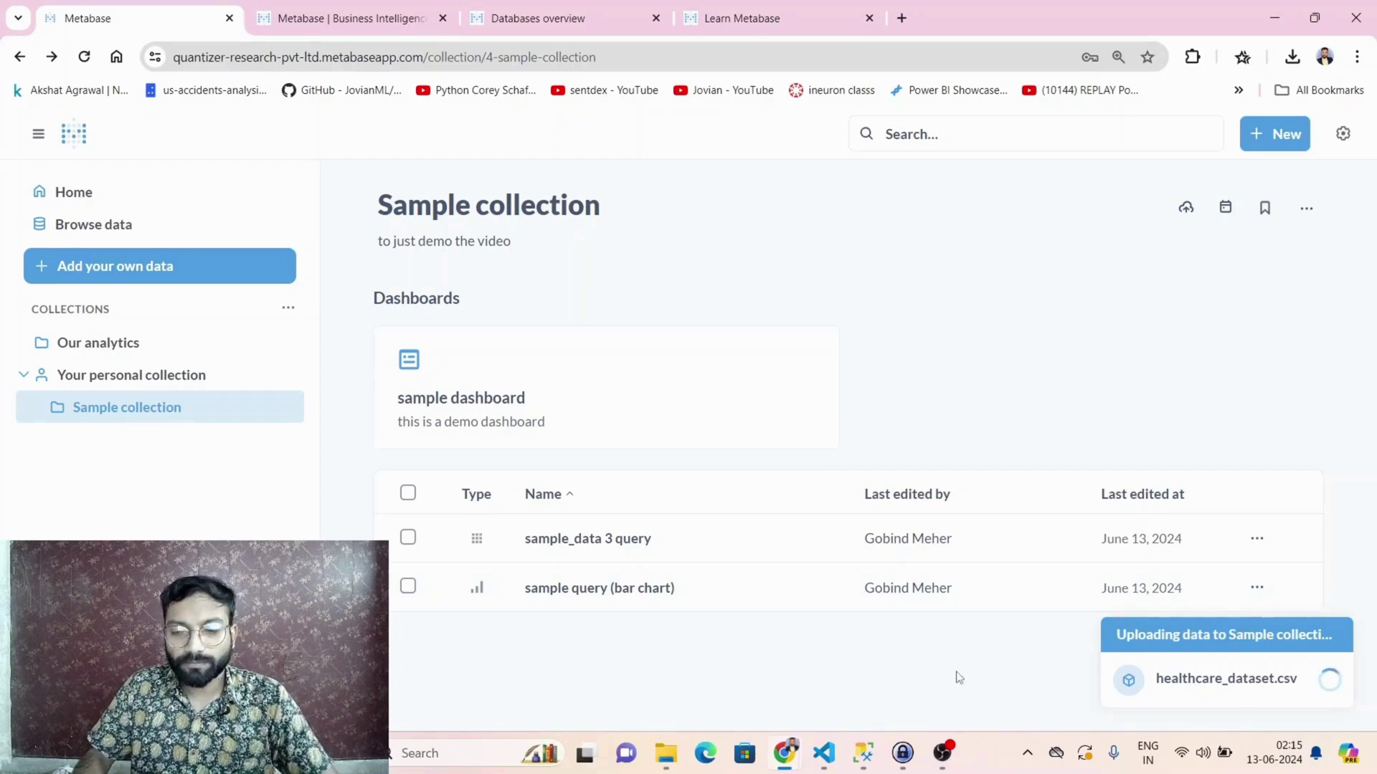
# Open the uploaded Healthcare Dataset and switch its results to a bar chart.
pyautogui.moveTo(947, 754)
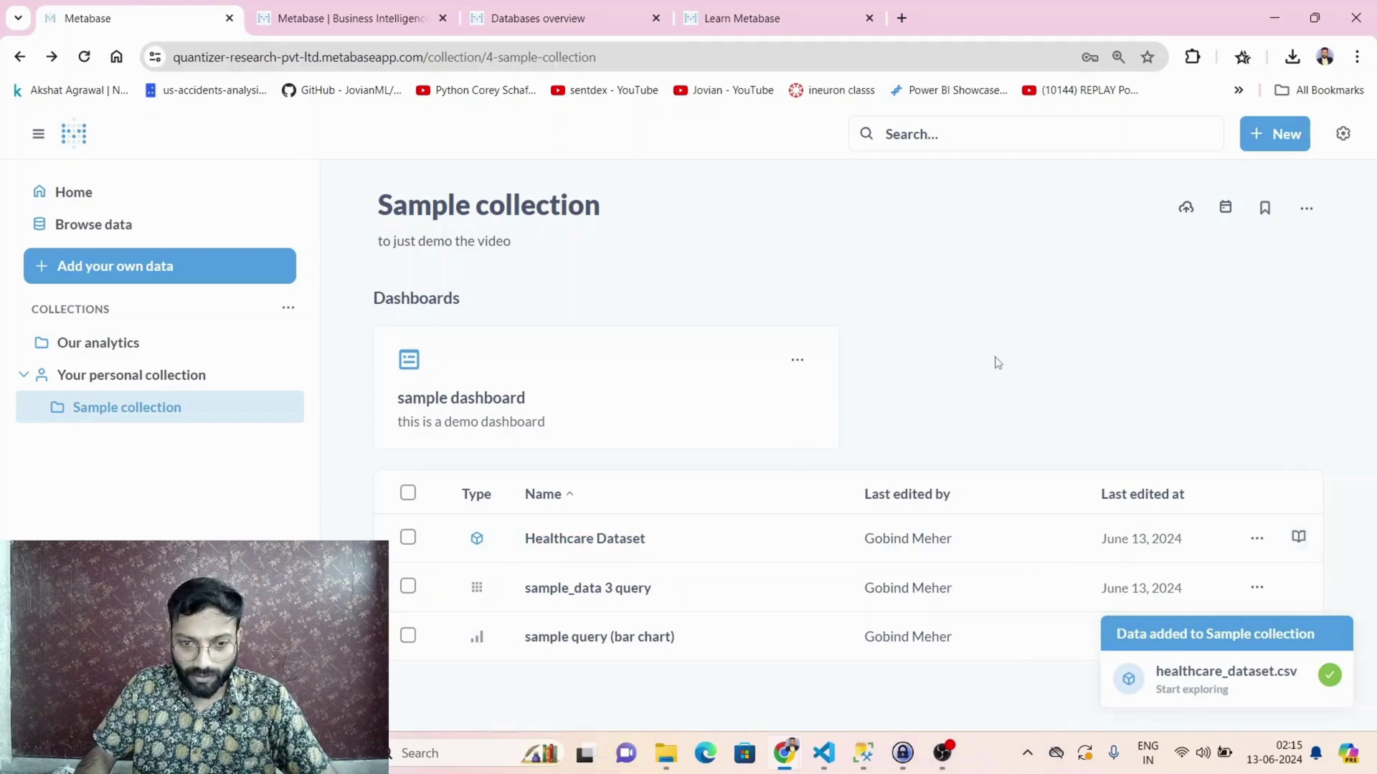
pyautogui.click(595, 539)
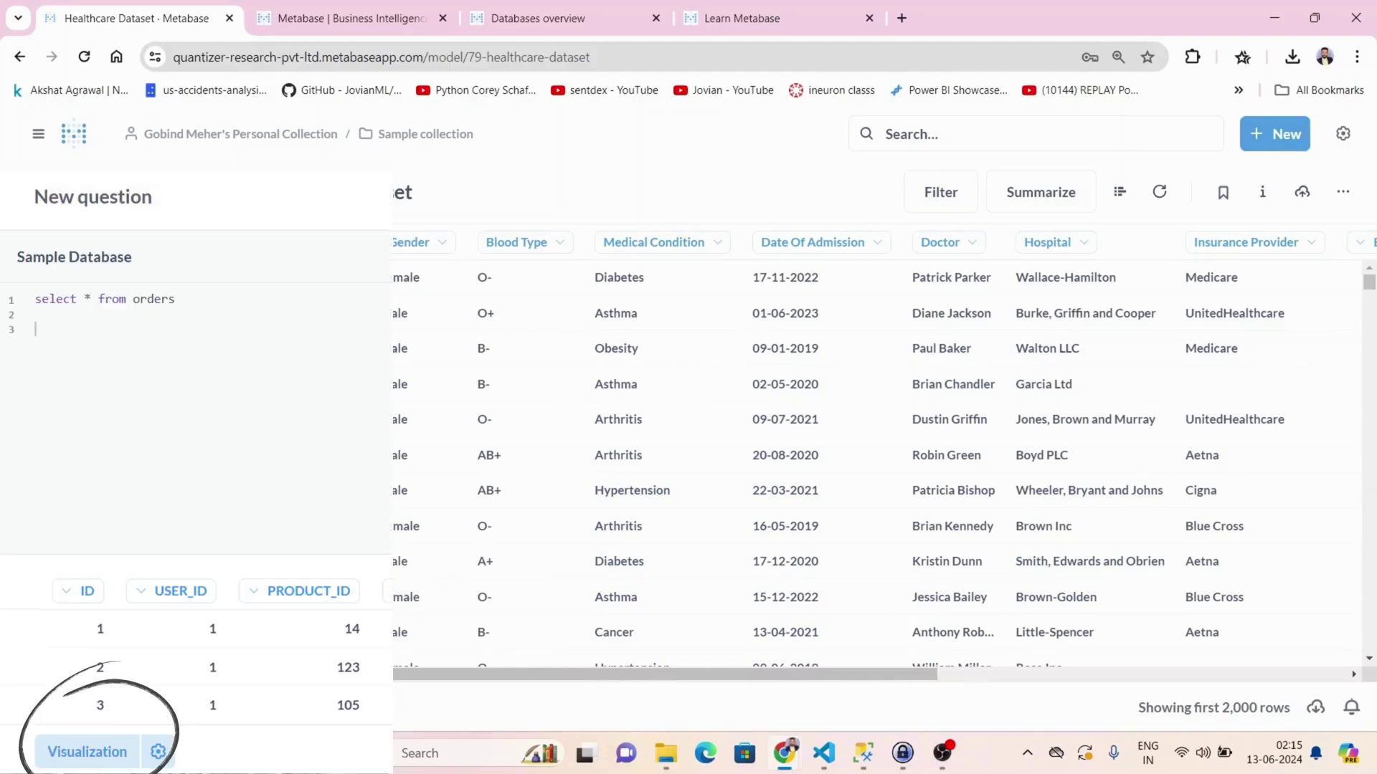
pyautogui.hscroll(-5, 875, 459)
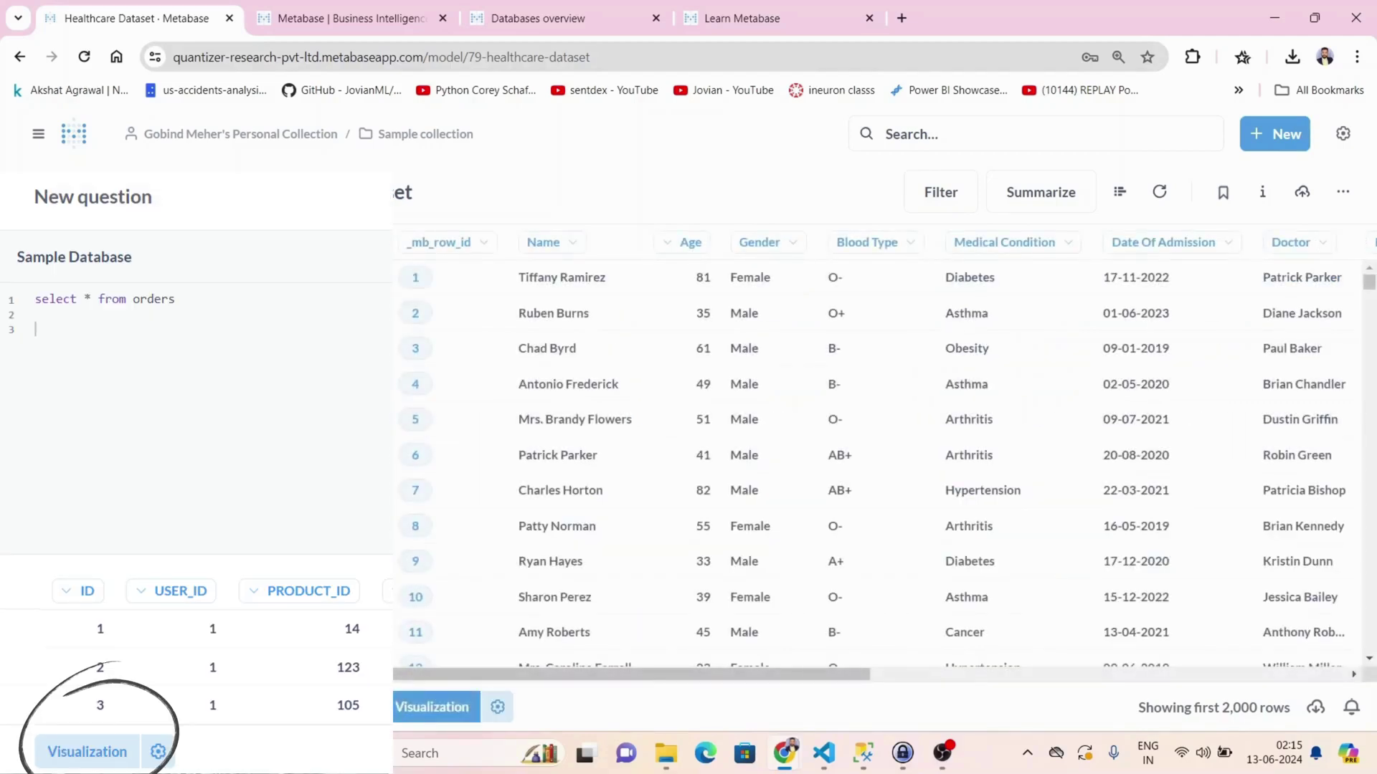
pyautogui.click(432, 707)
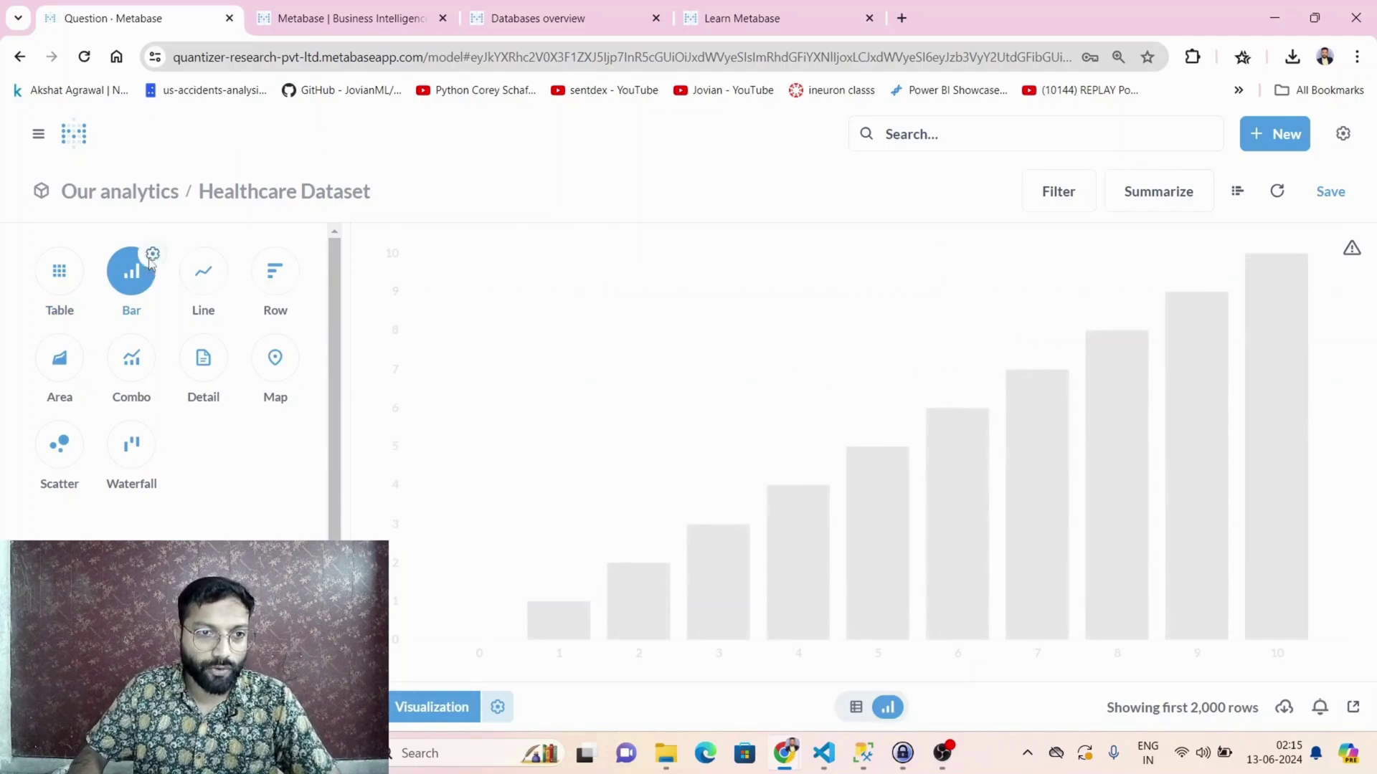
# Put Gender on the bar chart's X-axis, review Display and Axes settings, then return.
pyautogui.click(152, 256)
pyautogui.click(80, 401)
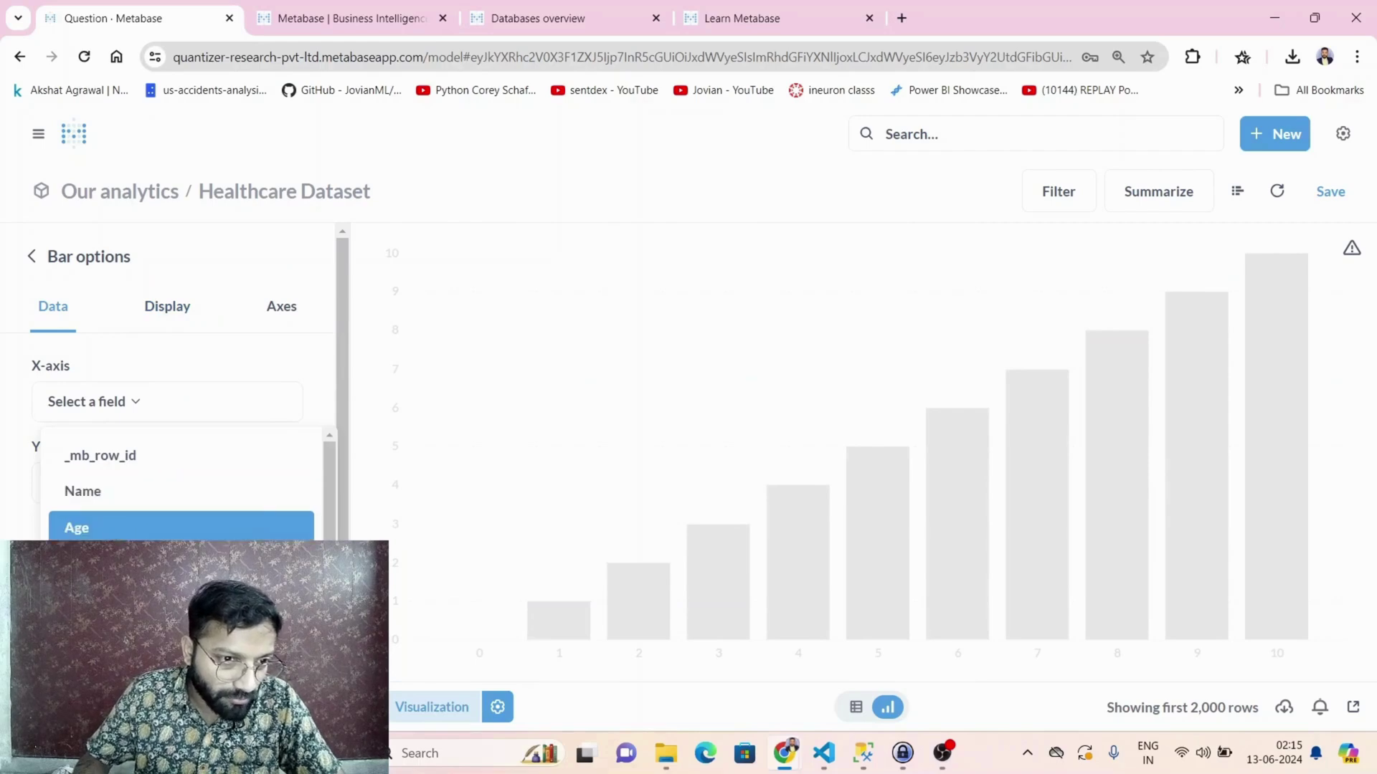
pyautogui.click(109, 564)
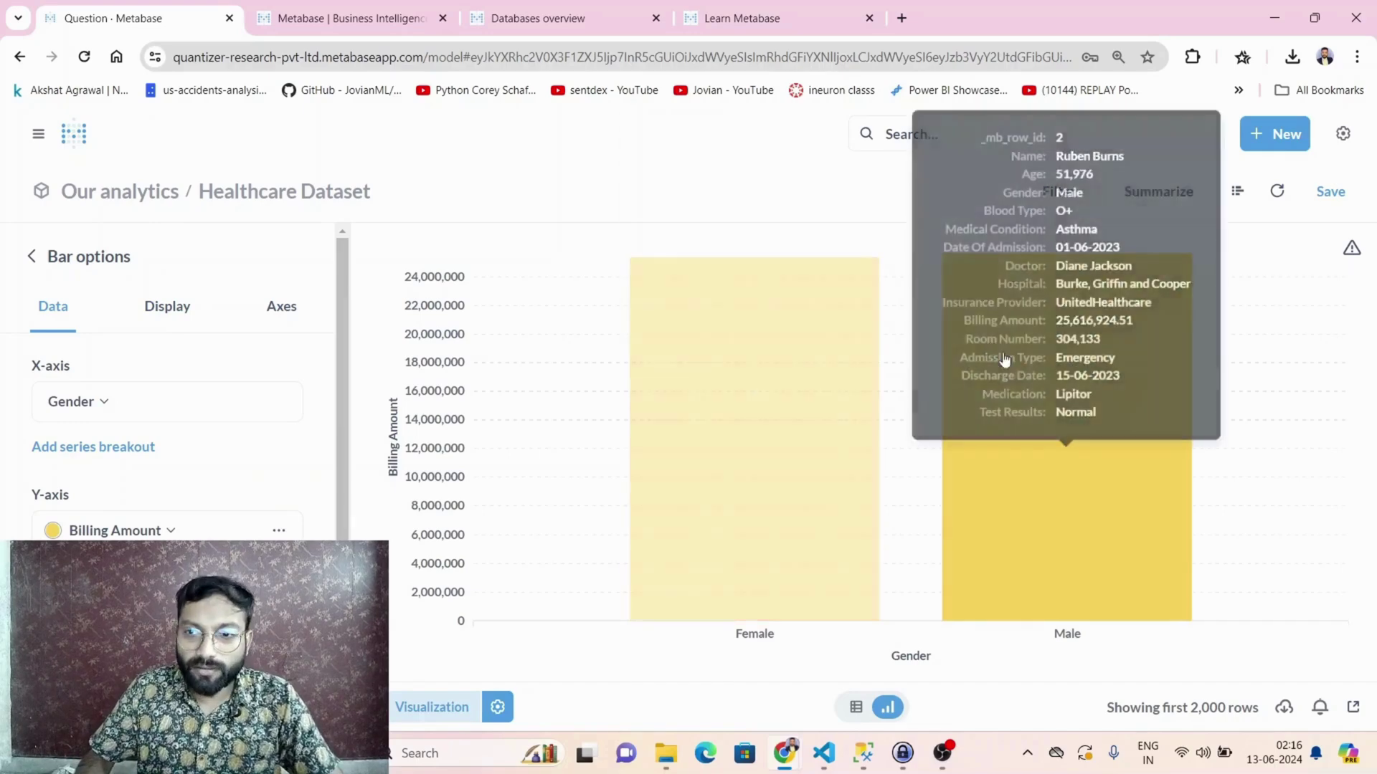
pyautogui.click(183, 310)
pyautogui.click(281, 317)
pyautogui.click(159, 315)
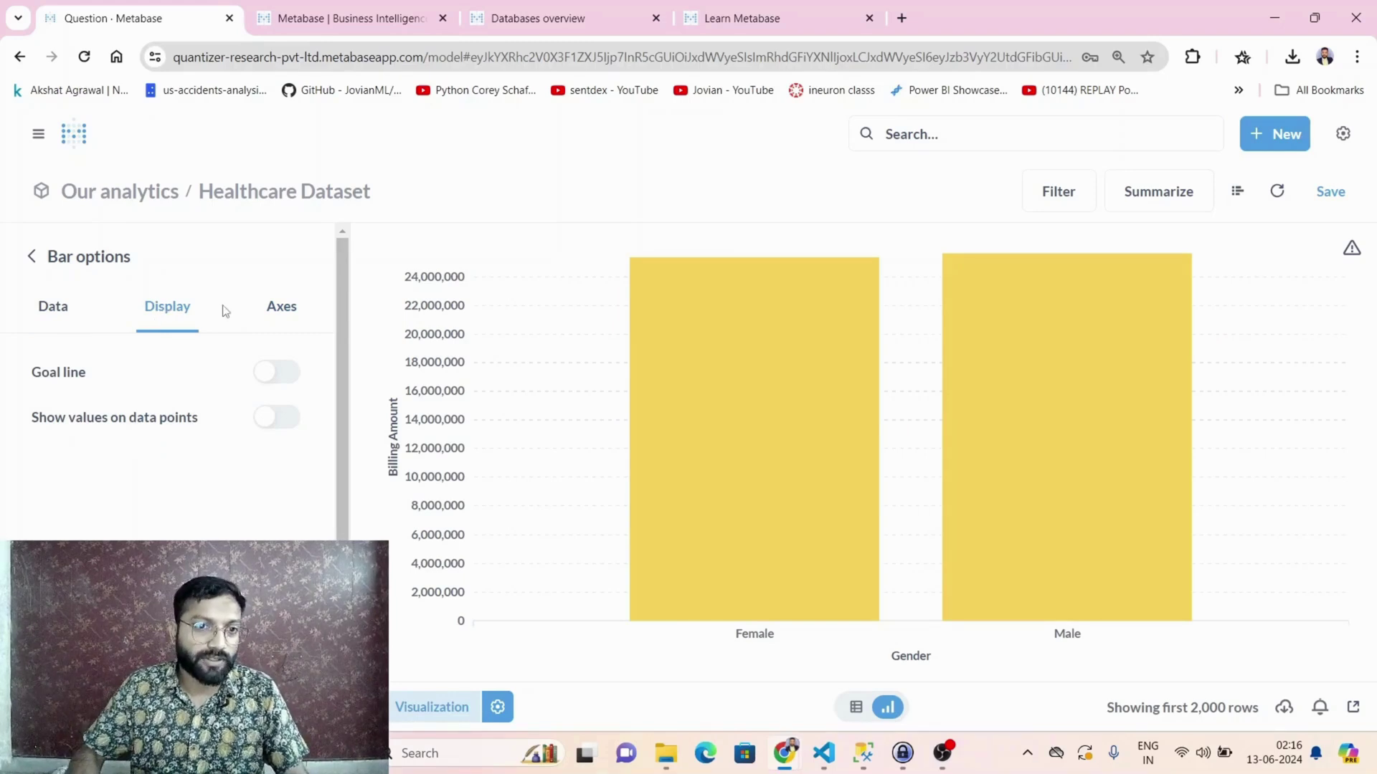
pyautogui.click(31, 258)
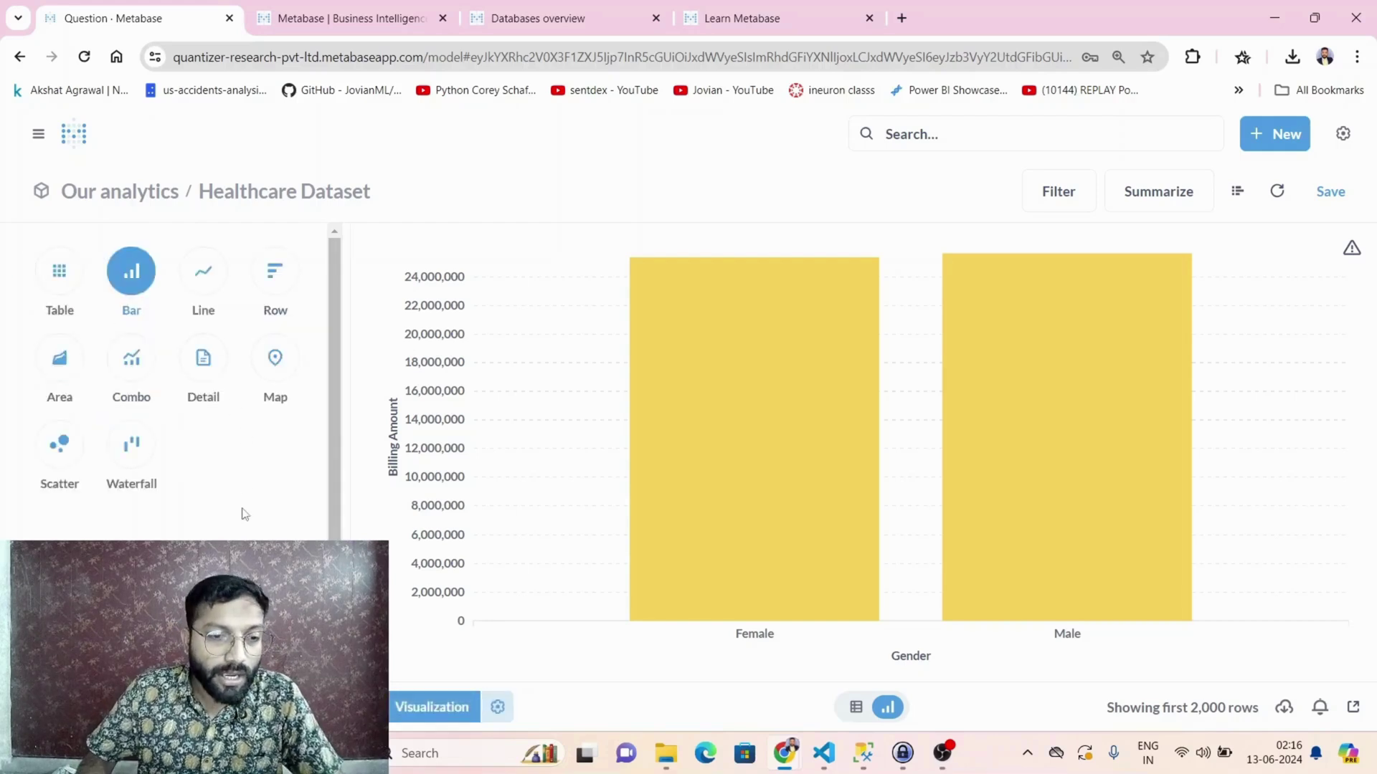
# Try displaying the Healthcare Dataset results as a single number.
pyautogui.scroll(-2, 246, 507)
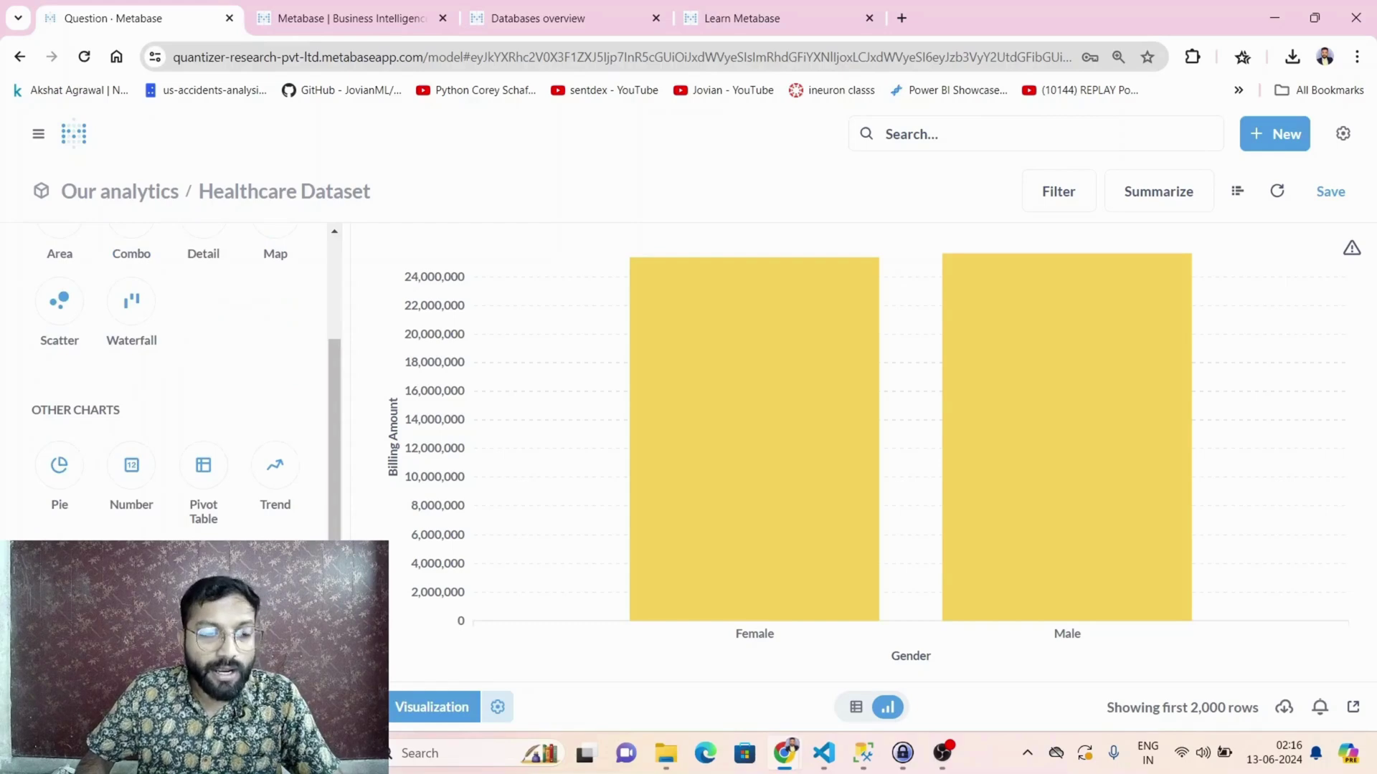
pyautogui.scroll(2, 136, 445)
pyautogui.scroll(-2, 136, 452)
pyautogui.click(130, 466)
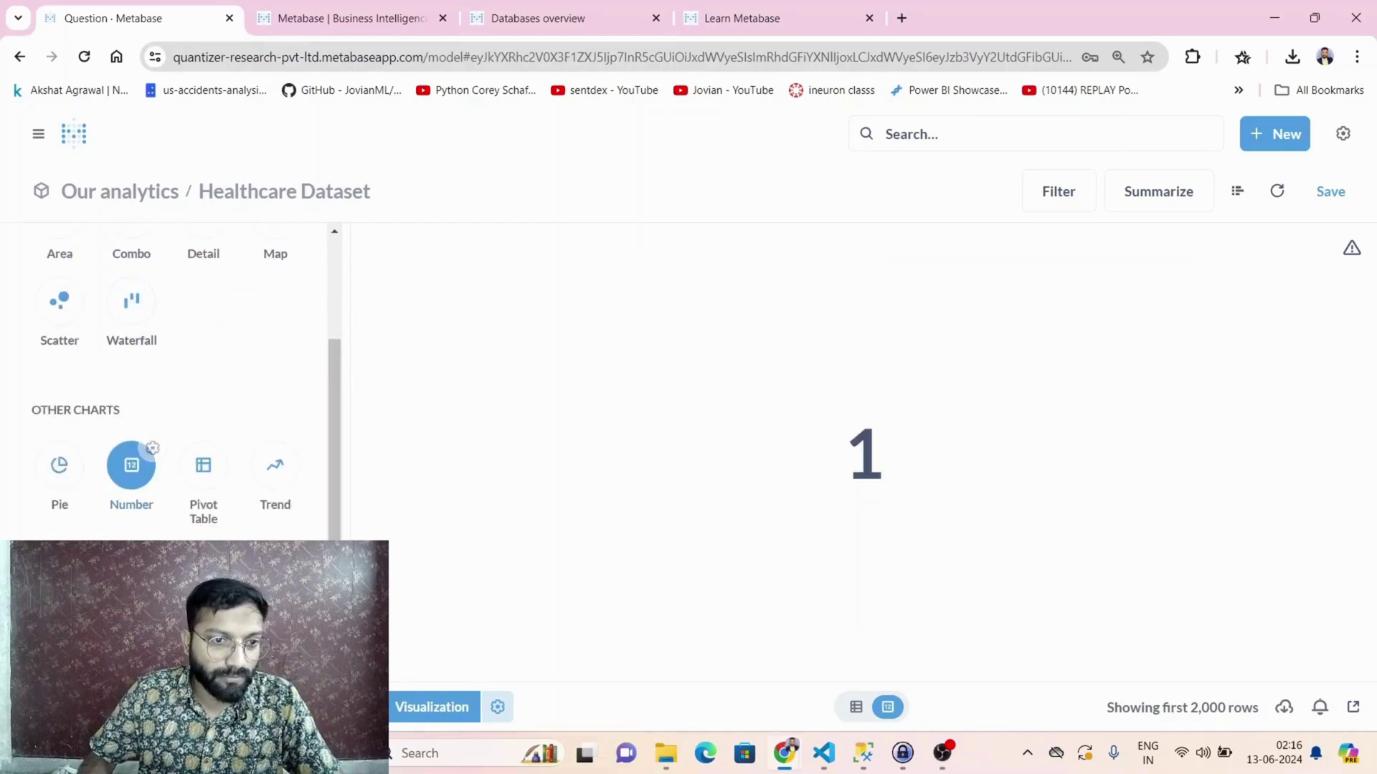
pyautogui.click(412, 708)
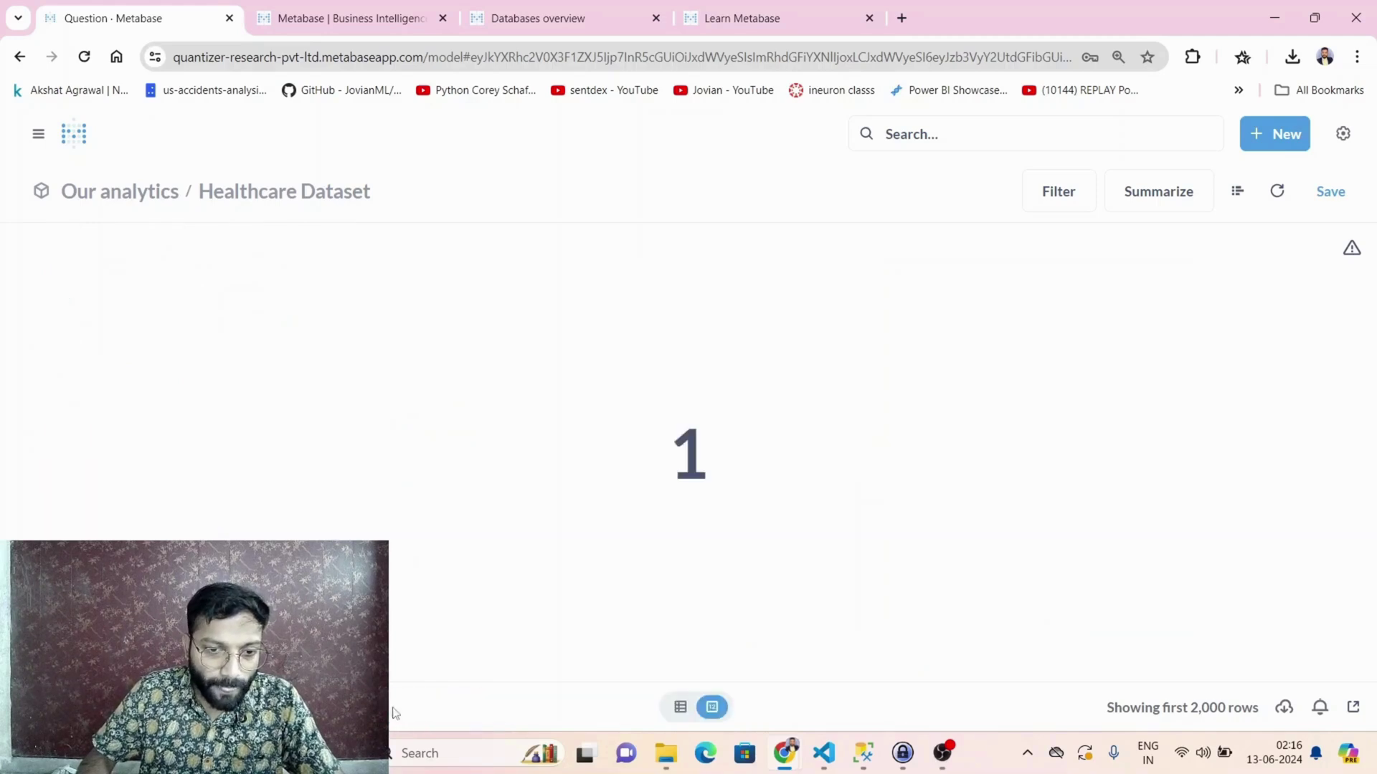
pyautogui.click(72, 707)
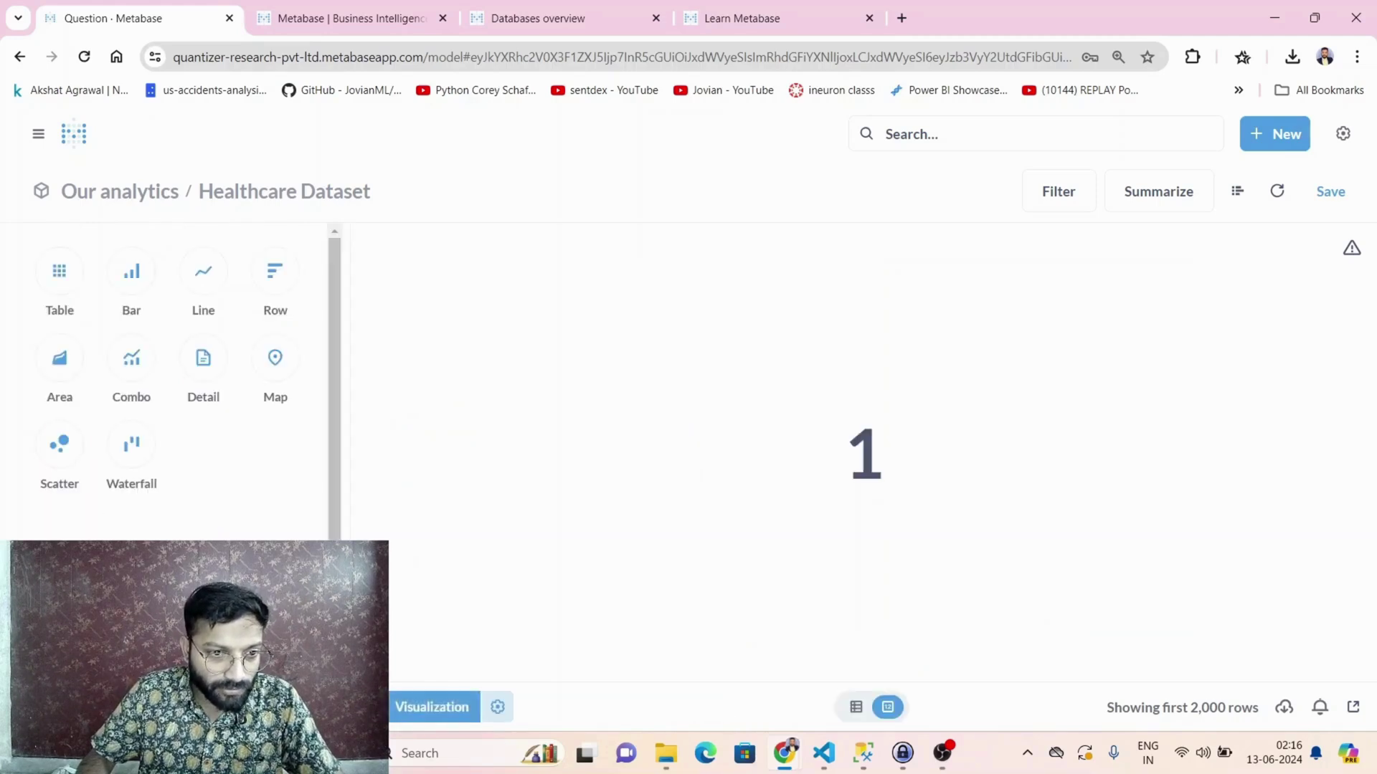
# Check the number display settings unchanged, then switch the results to a plain Table.
pyautogui.click(497, 707)
pyautogui.click(101, 354)
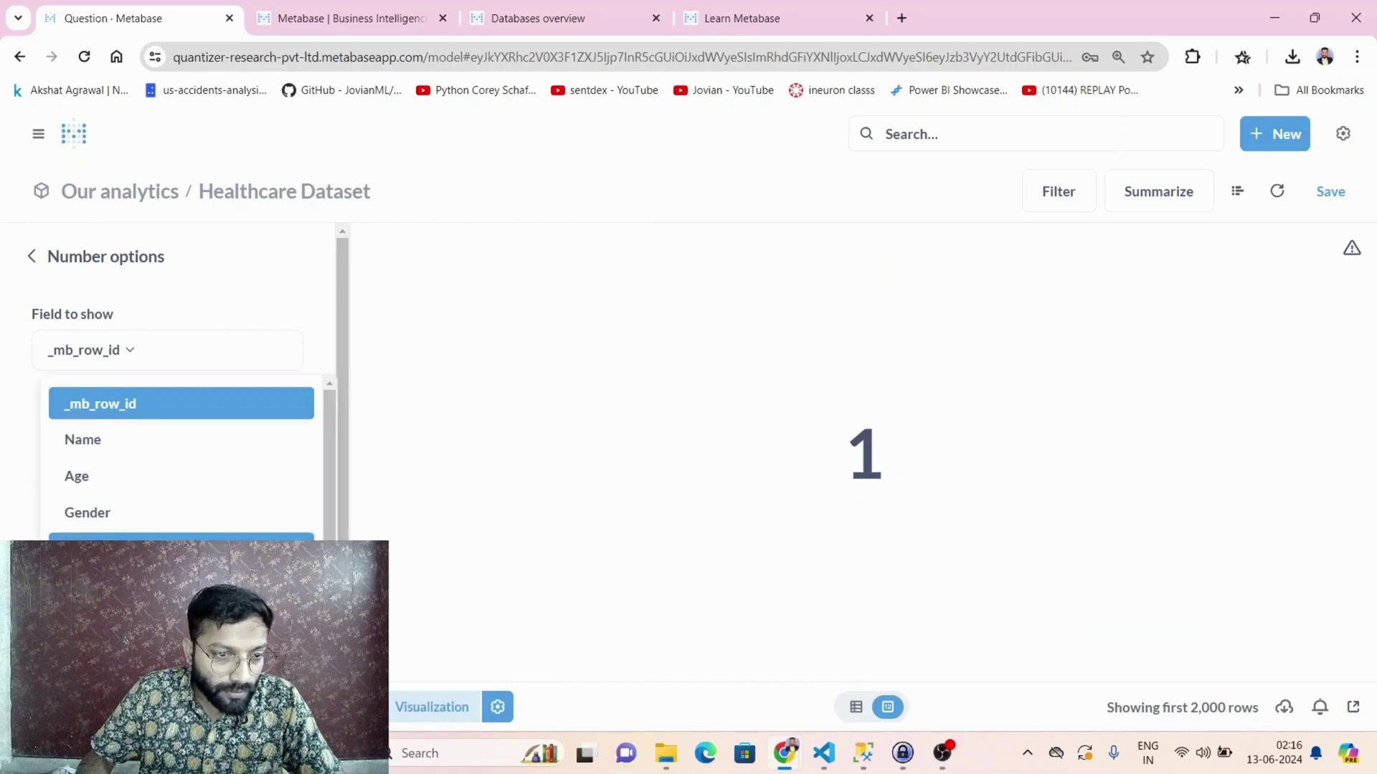
pyautogui.scroll(-3, 180, 458)
pyautogui.click(459, 453)
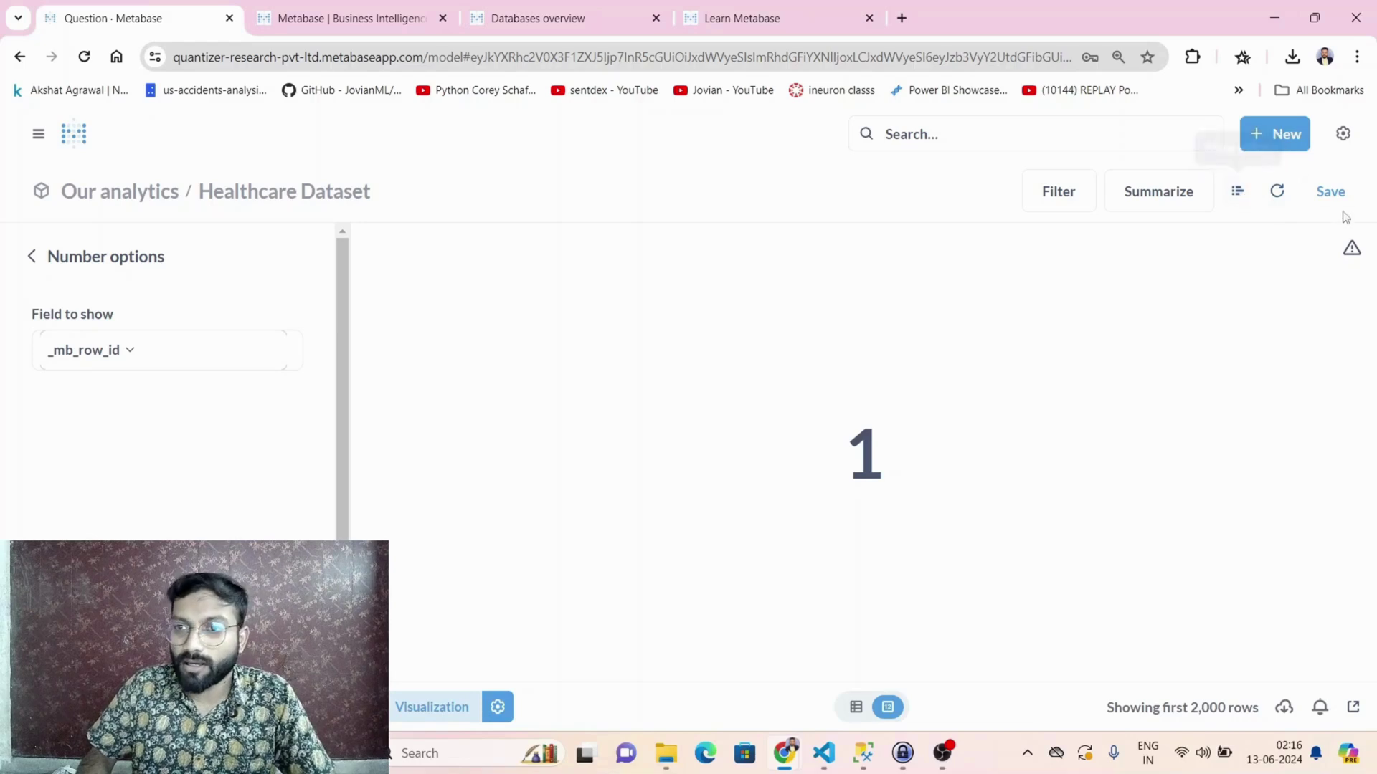
pyautogui.click(172, 746)
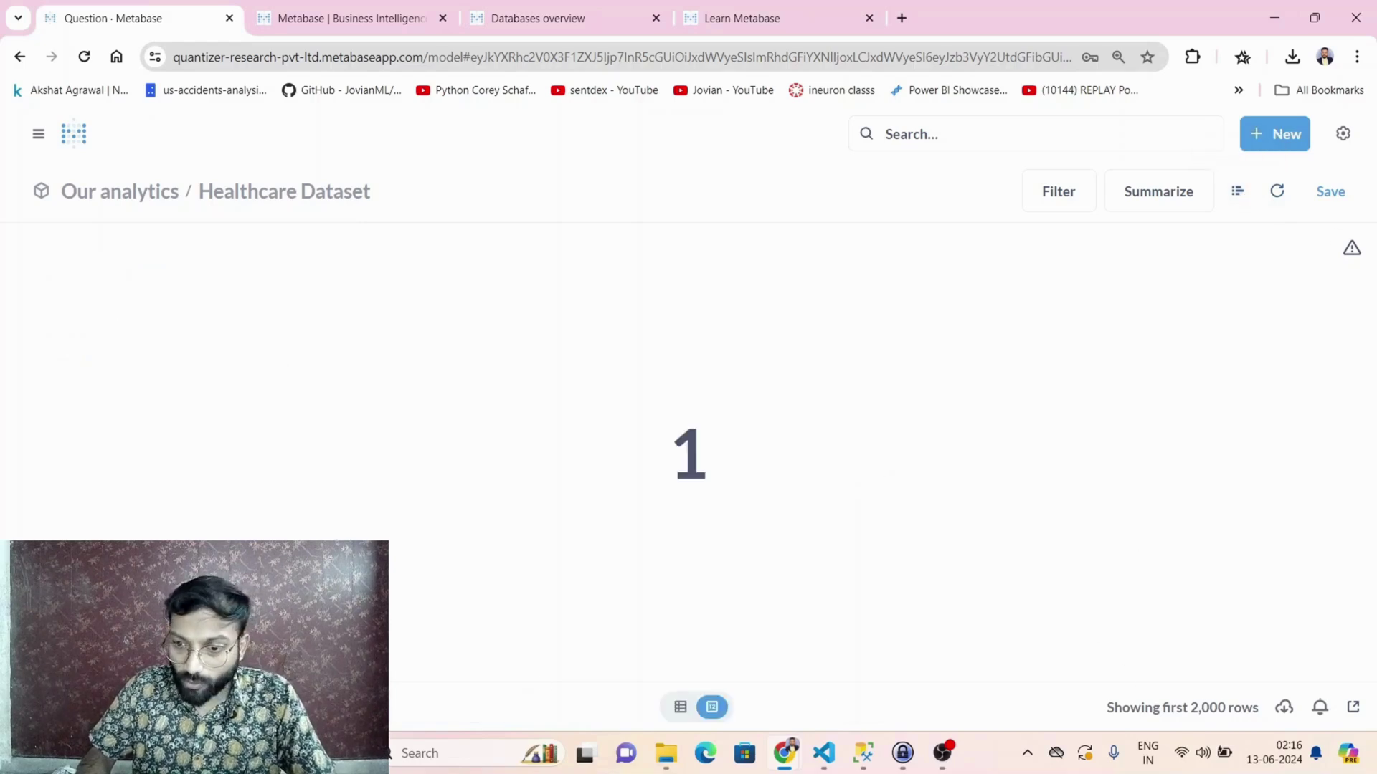
pyautogui.click(86, 706)
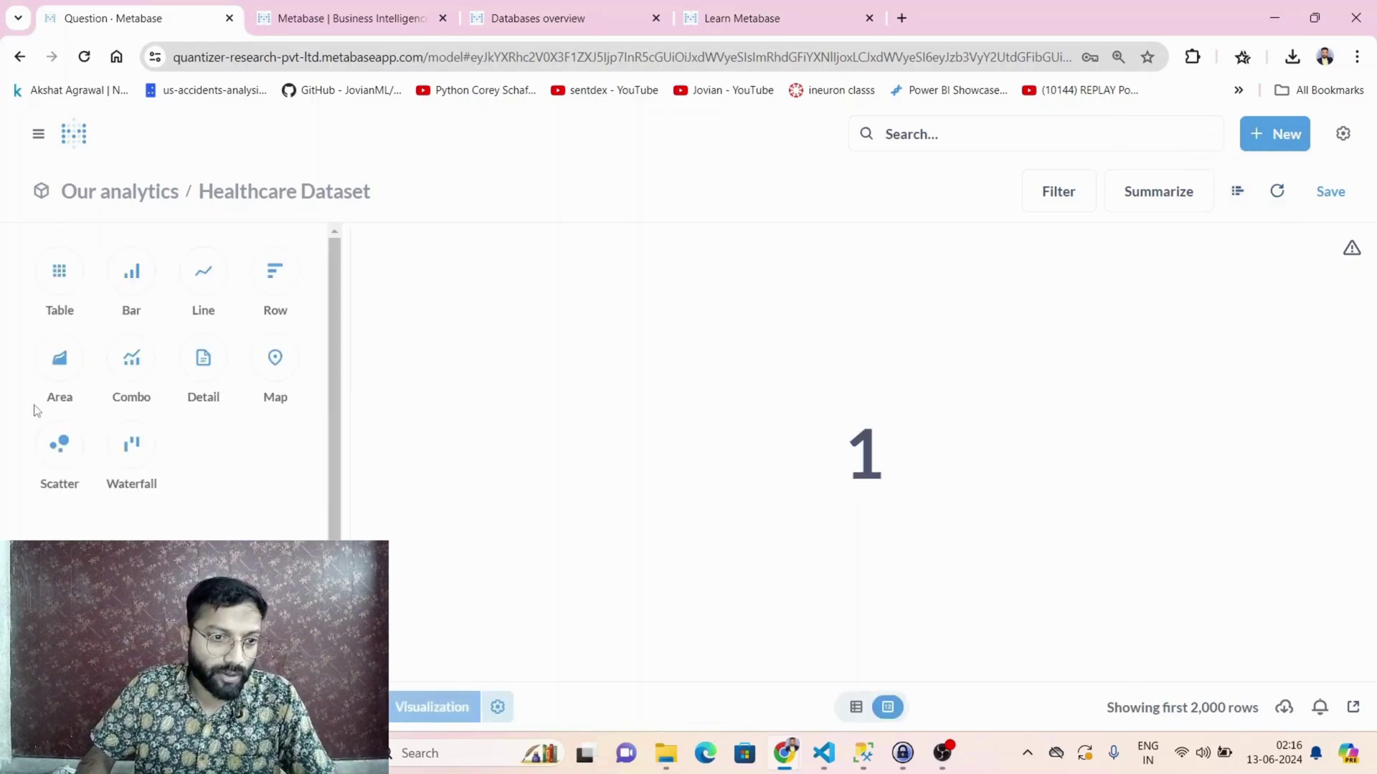
pyautogui.click(58, 276)
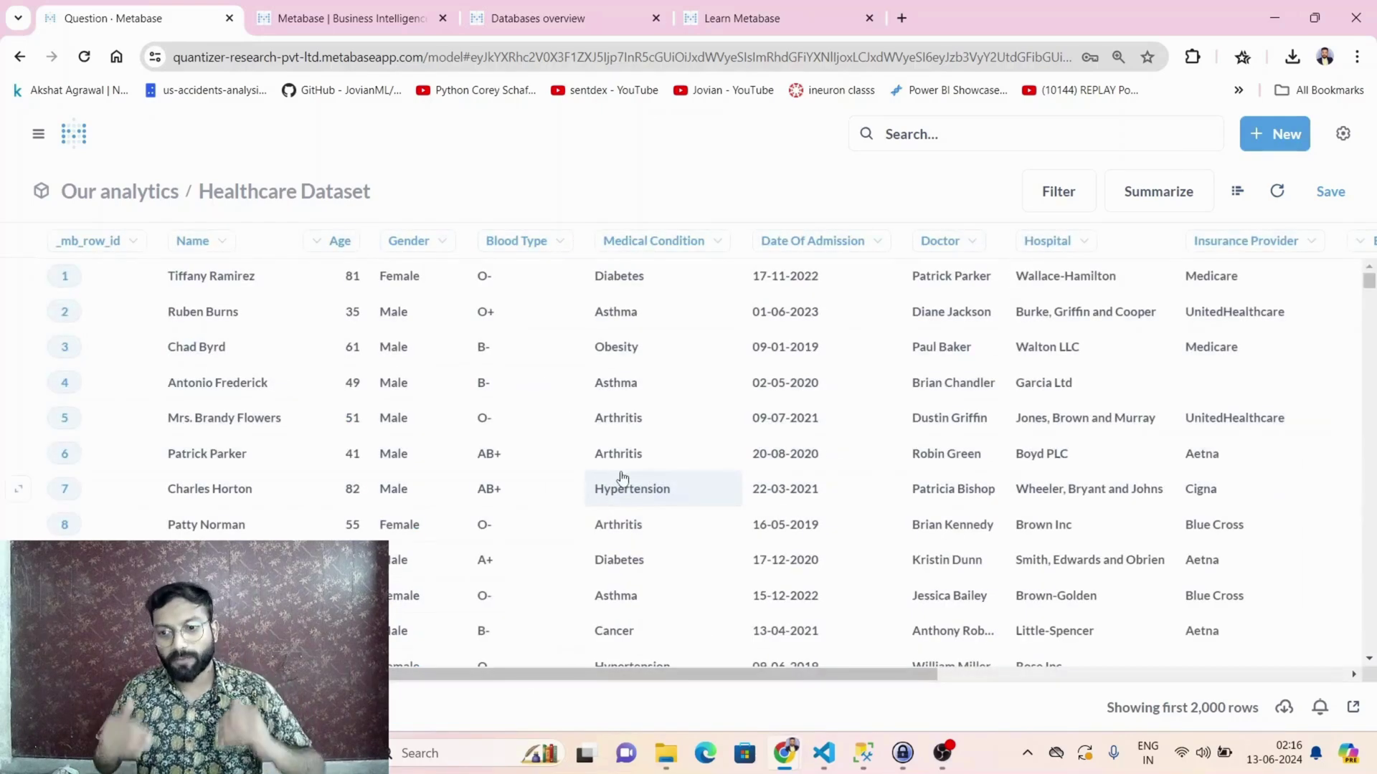
# Summarize the Healthcare Dataset as Count of rows and visualize the 10,000 result.
pyautogui.click(1238, 192)
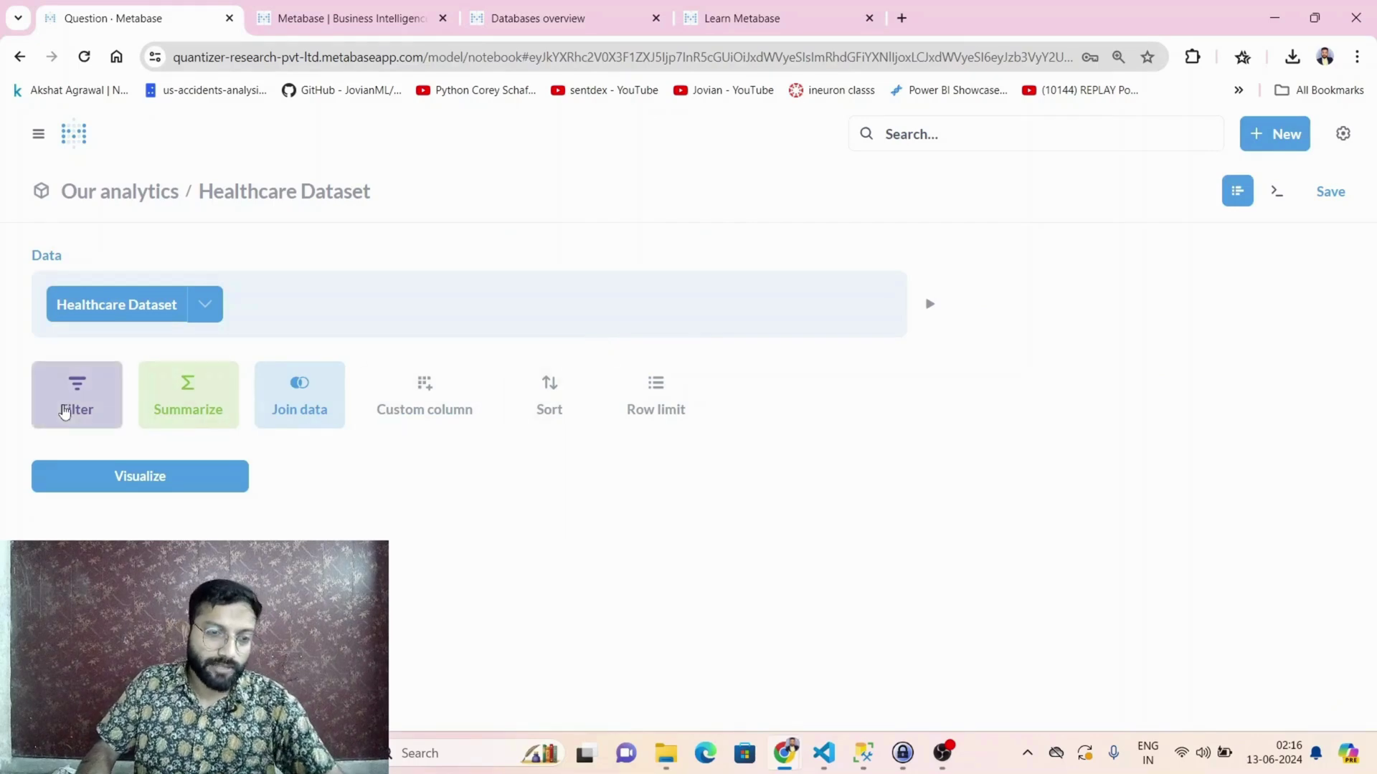
pyautogui.click(180, 394)
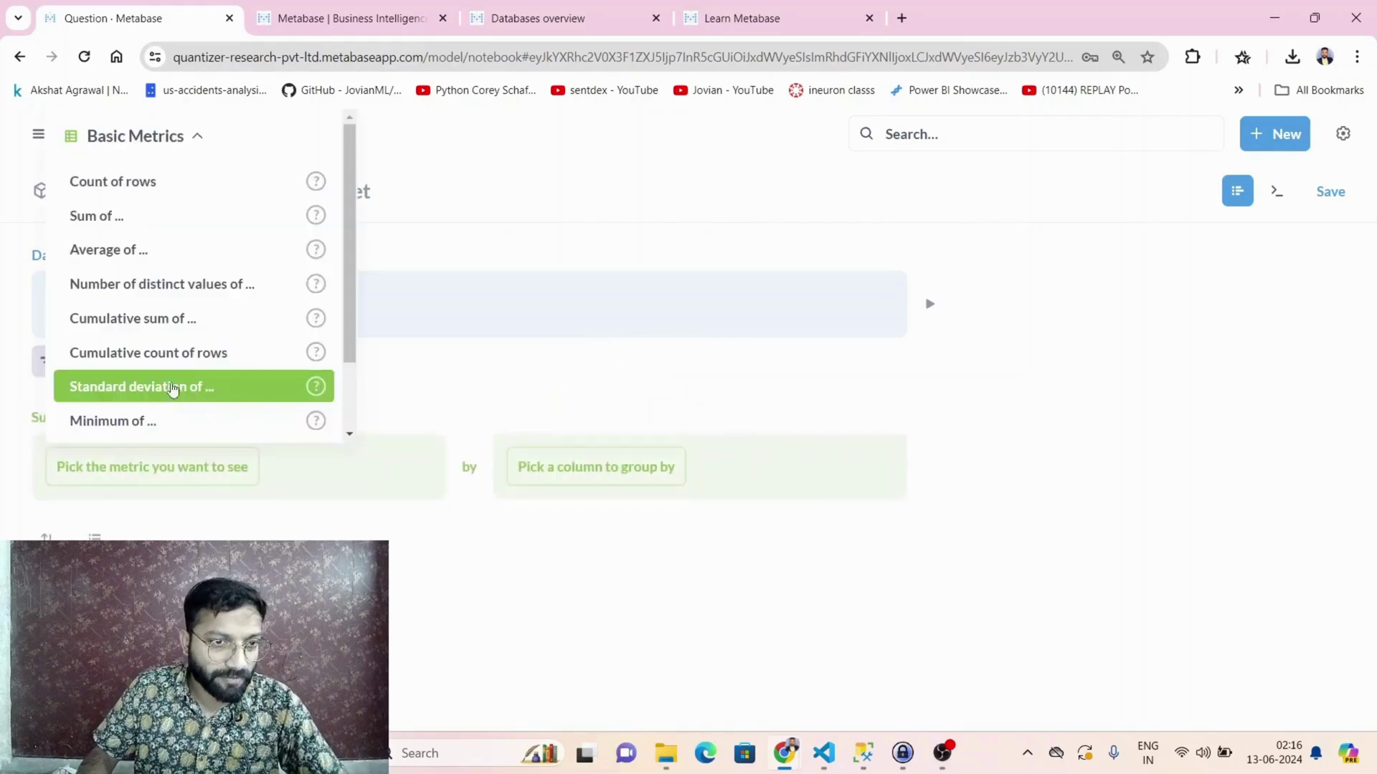
pyautogui.click(153, 187)
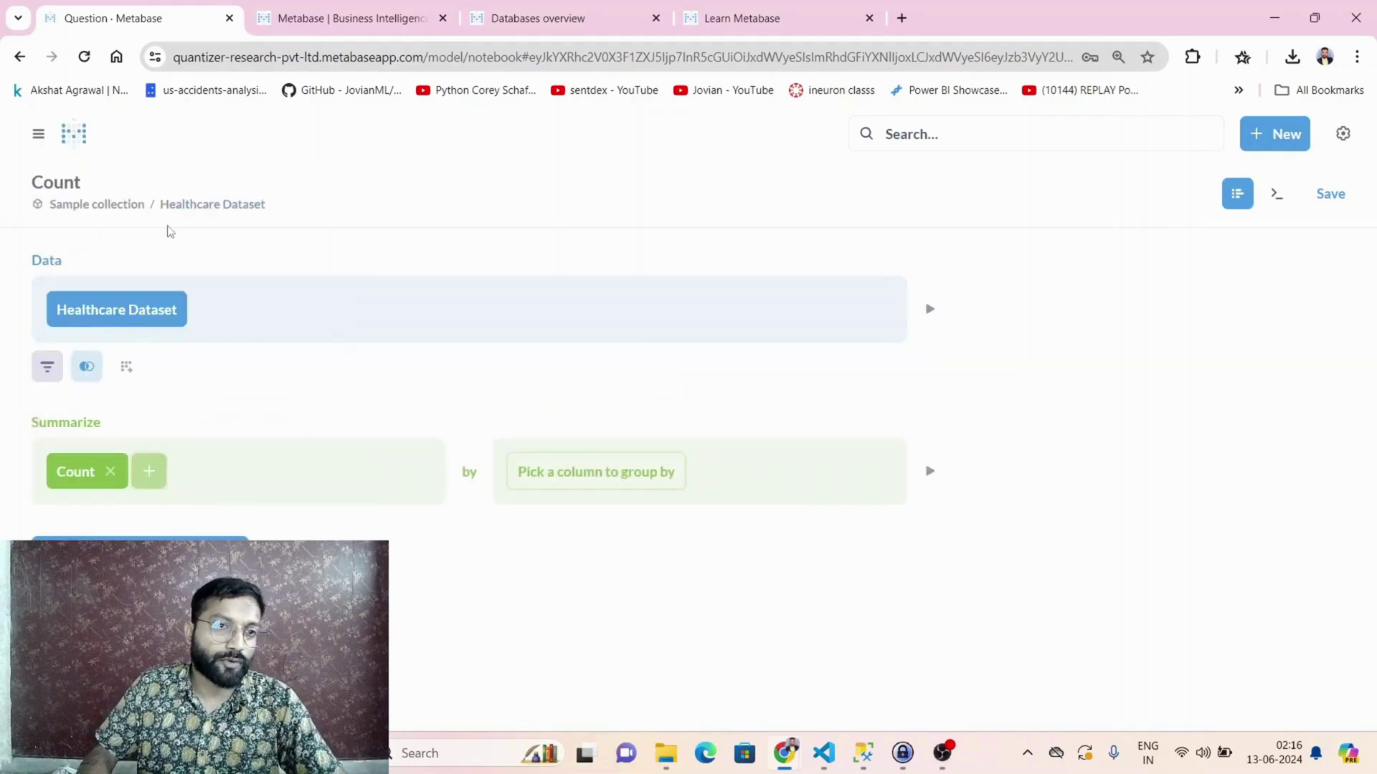
pyautogui.click(86, 574)
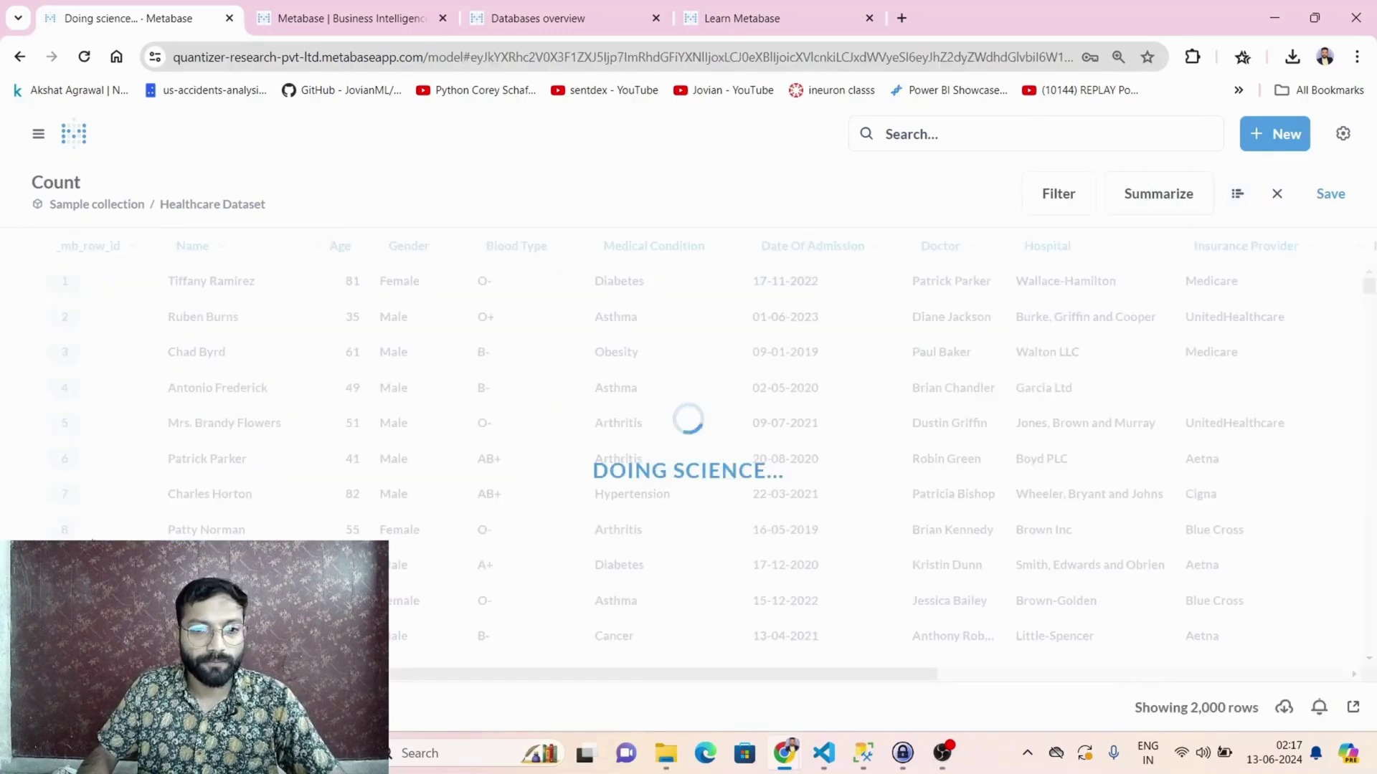
pyautogui.moveTo(85, 285); pyautogui.dragTo(113, 283)
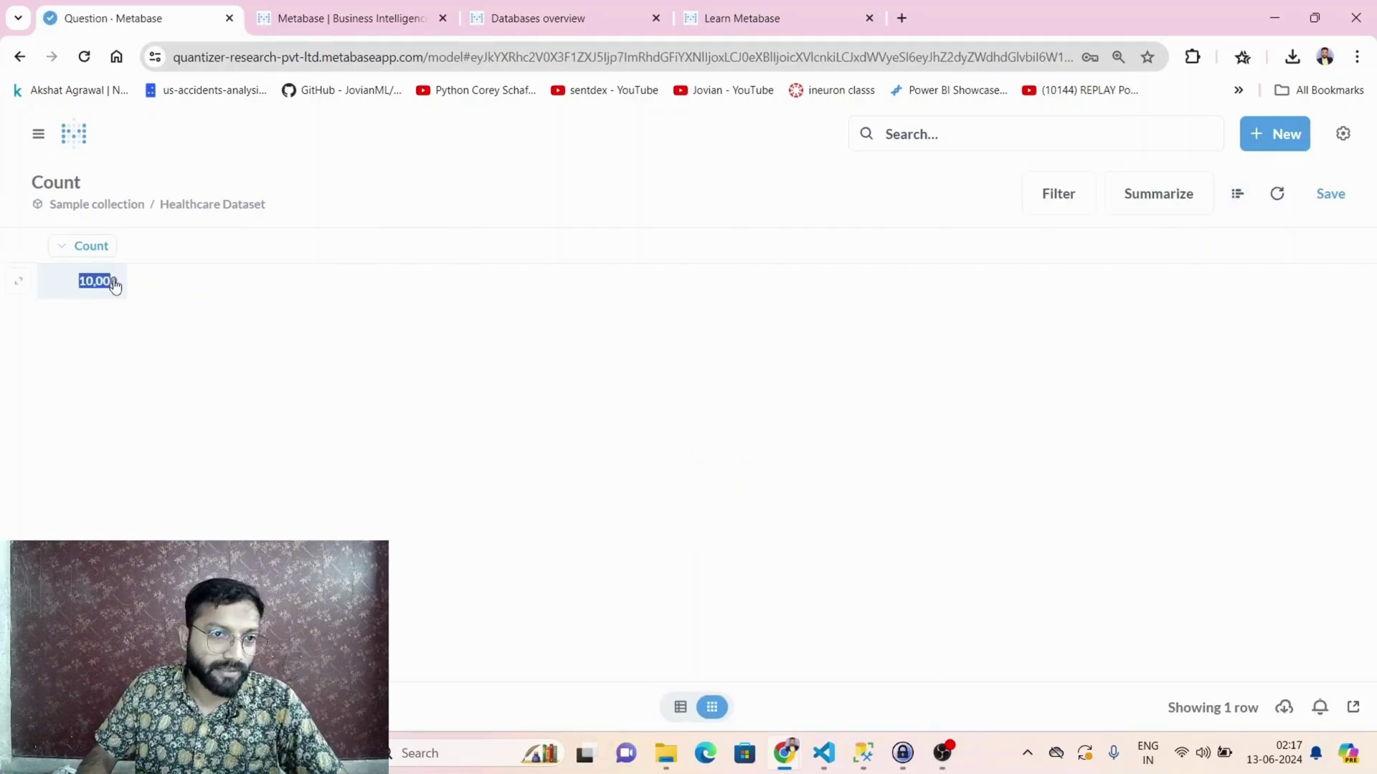
pyautogui.click(500, 318)
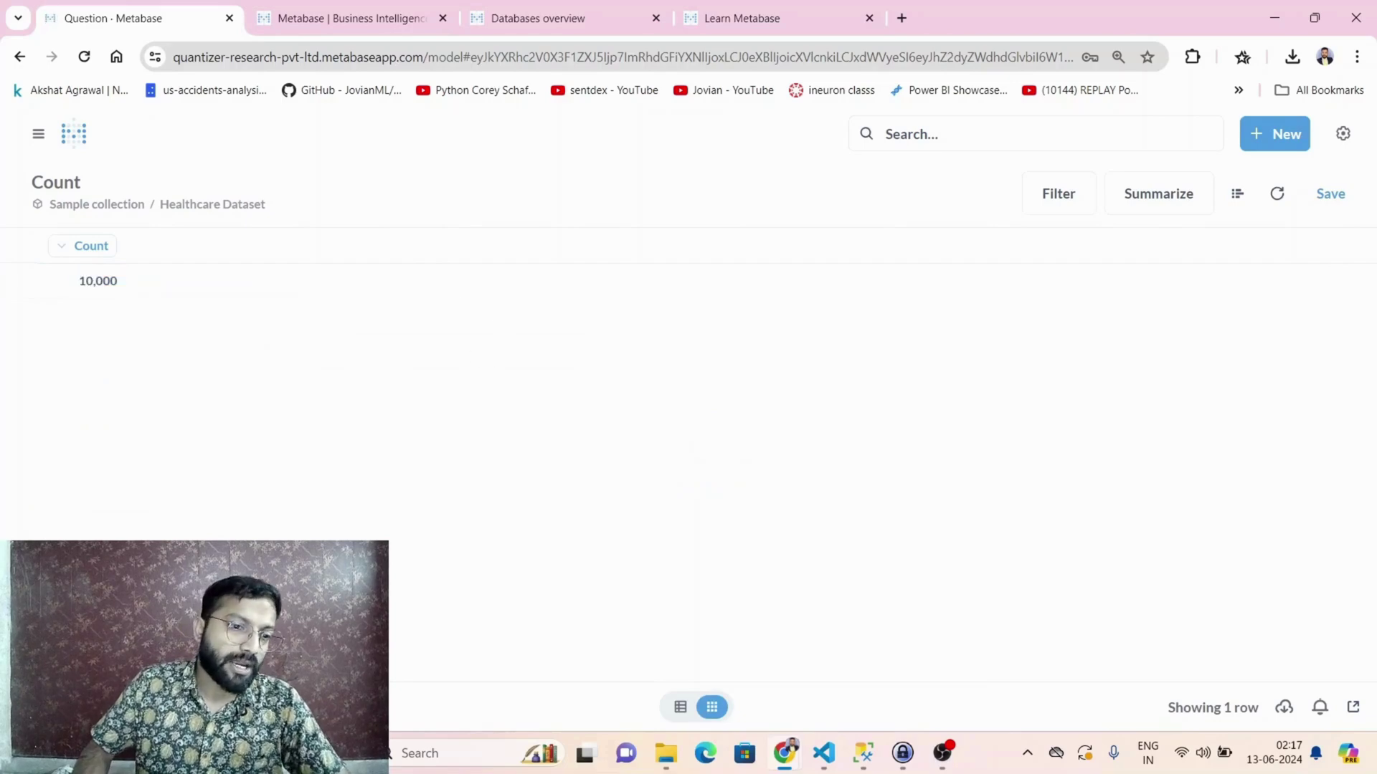
# Display the 10,000 row count using the Number visualization.
pyautogui.click(82, 707)
pyautogui.scroll(-2, 137, 502)
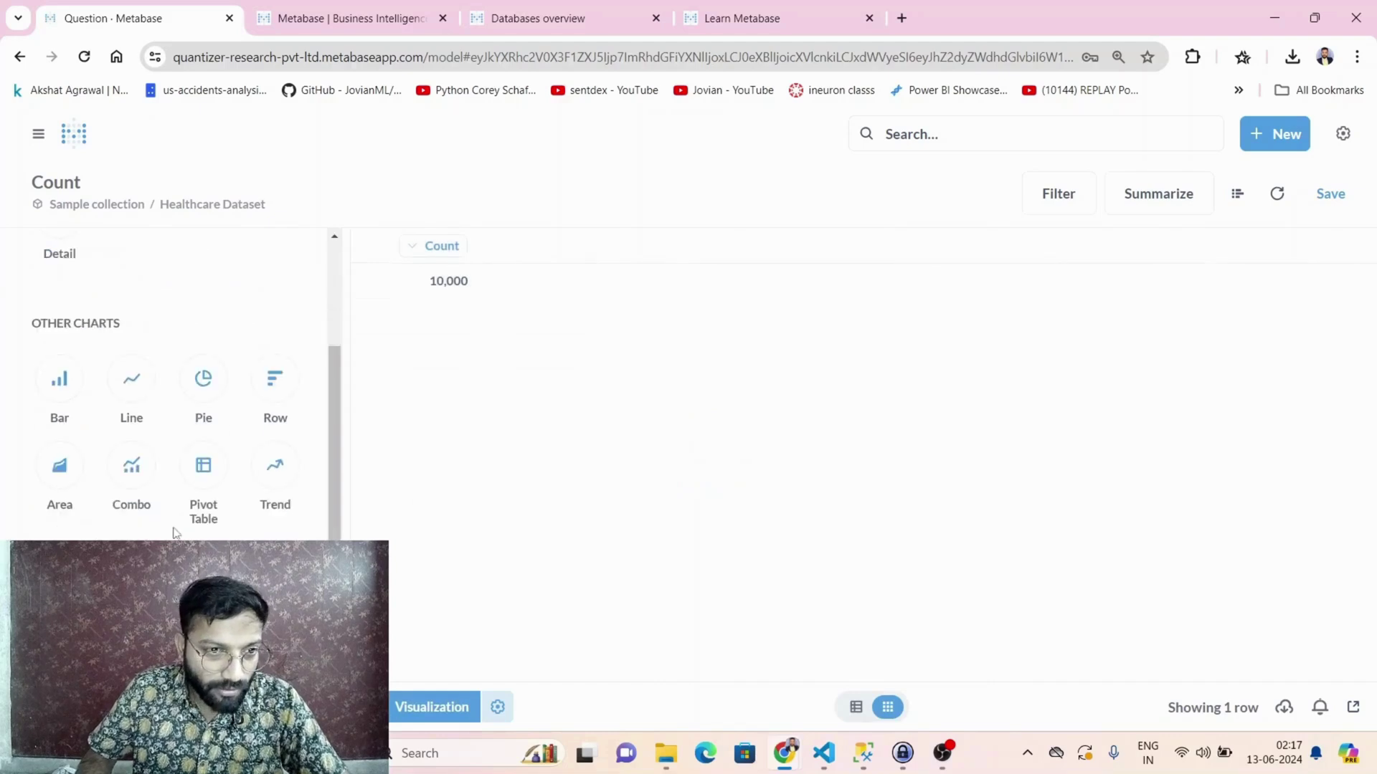
pyautogui.scroll(2, 181, 502)
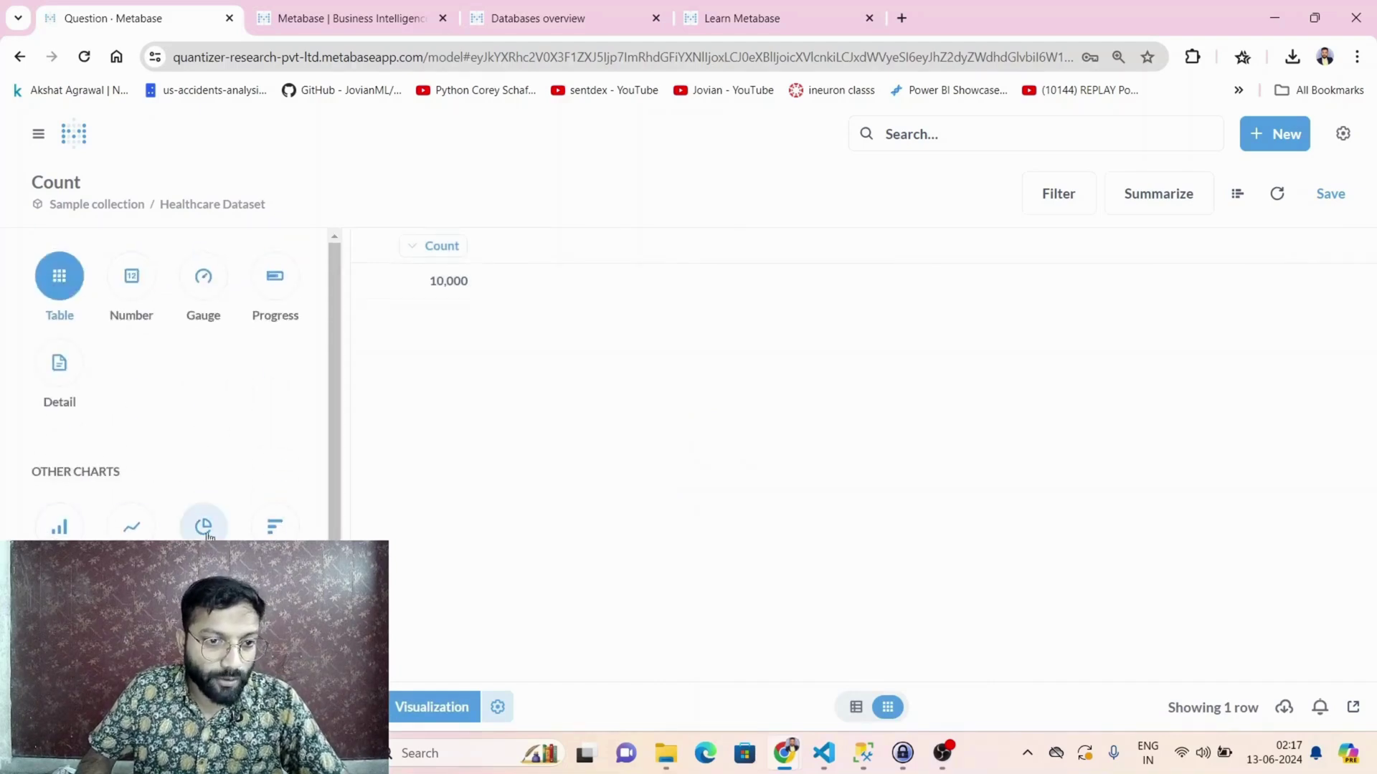
pyautogui.scroll(-1, 203, 525)
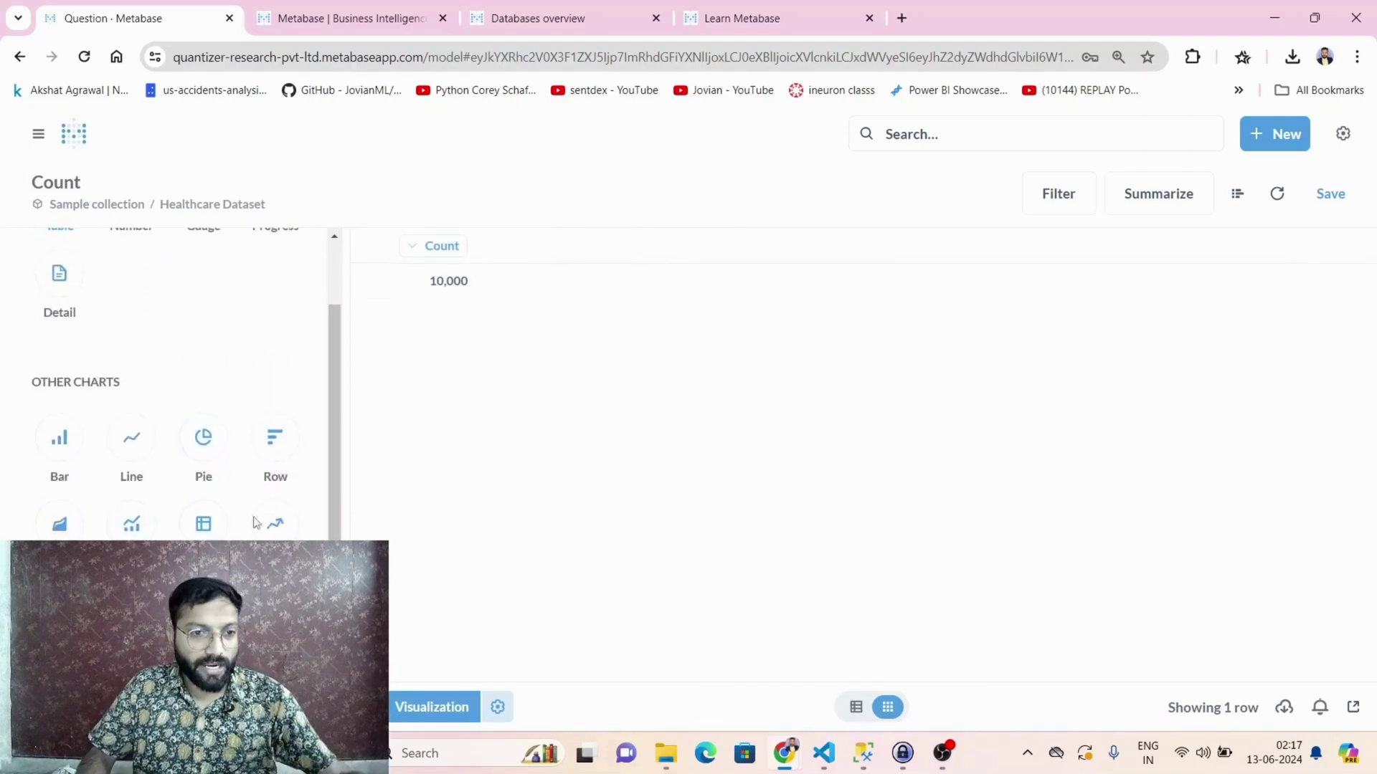
pyautogui.scroll(1, 244, 531)
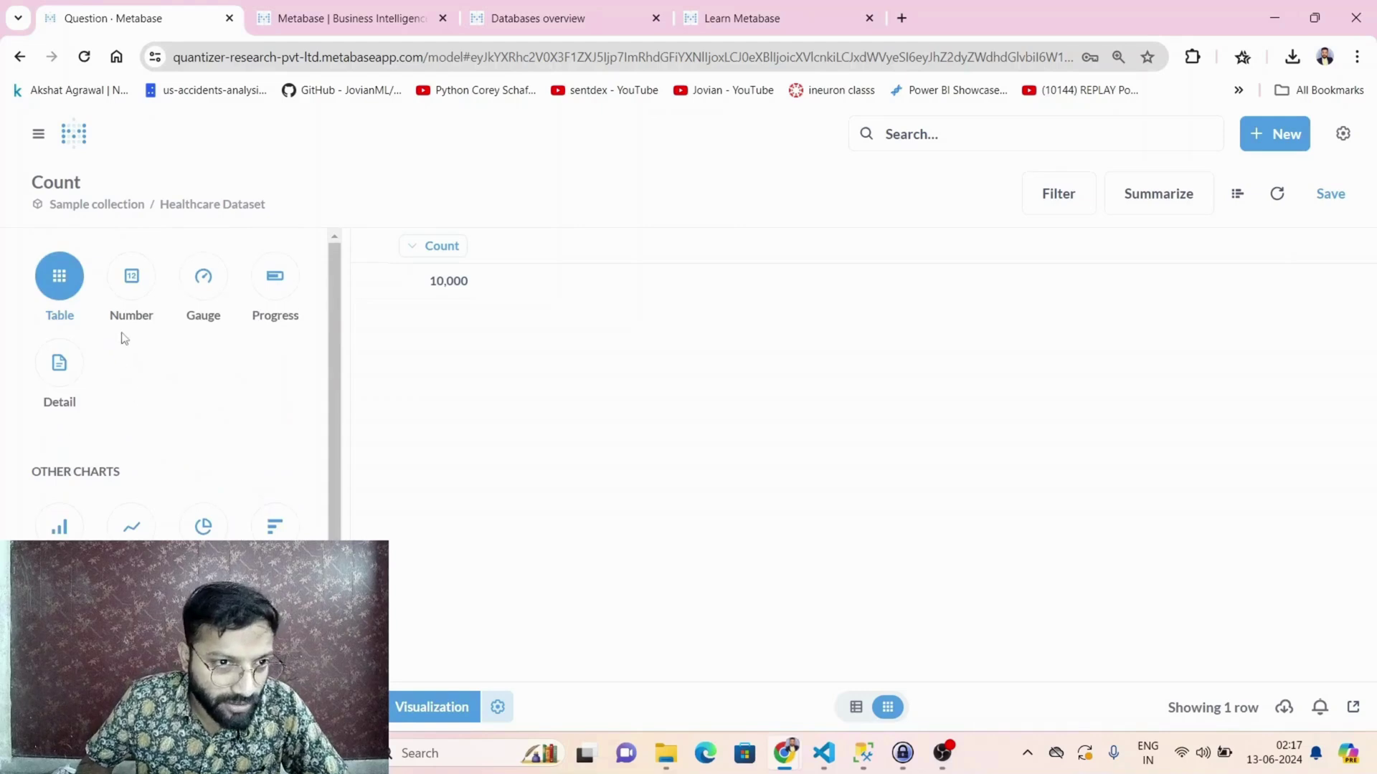
pyautogui.moveTo(428, 281); pyautogui.dragTo(458, 292)
pyautogui.click(130, 287)
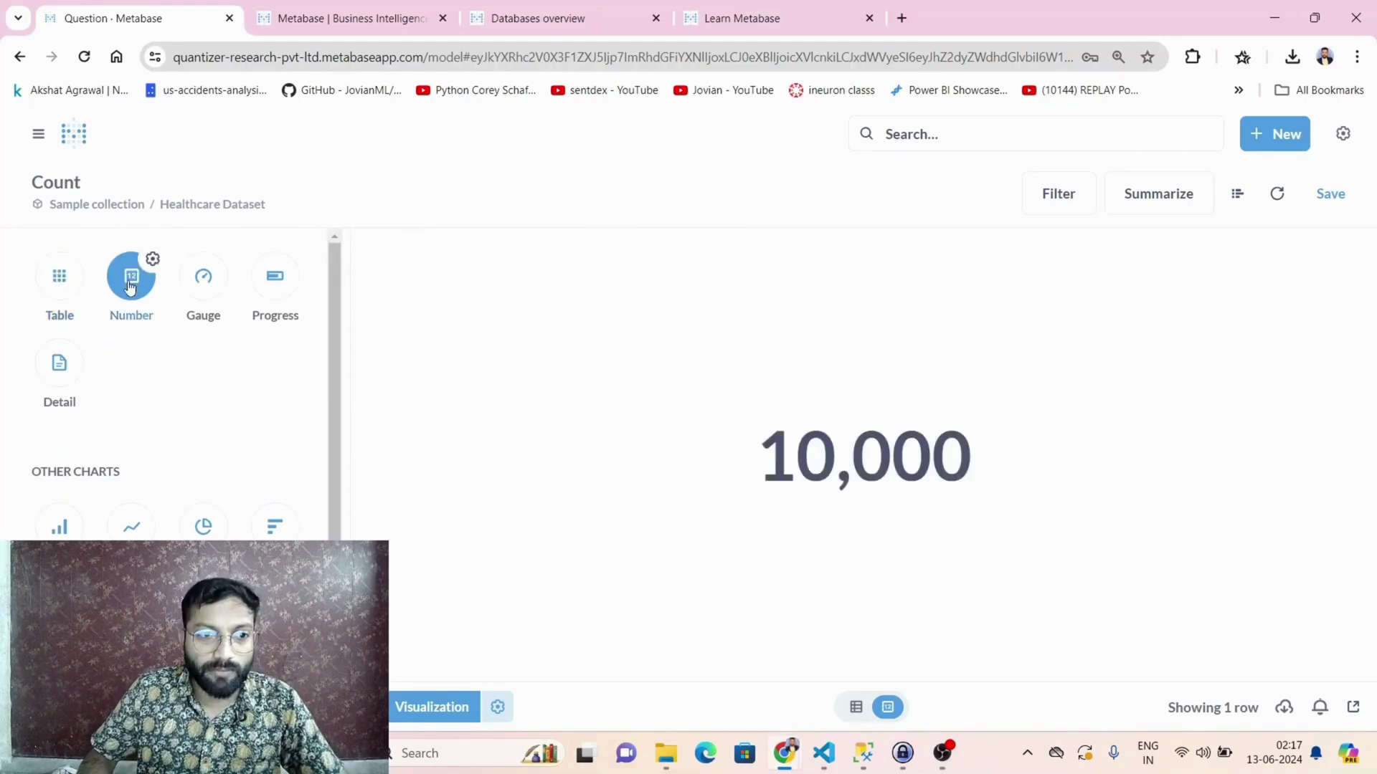
pyautogui.moveTo(762, 446); pyautogui.dragTo(1023, 448)
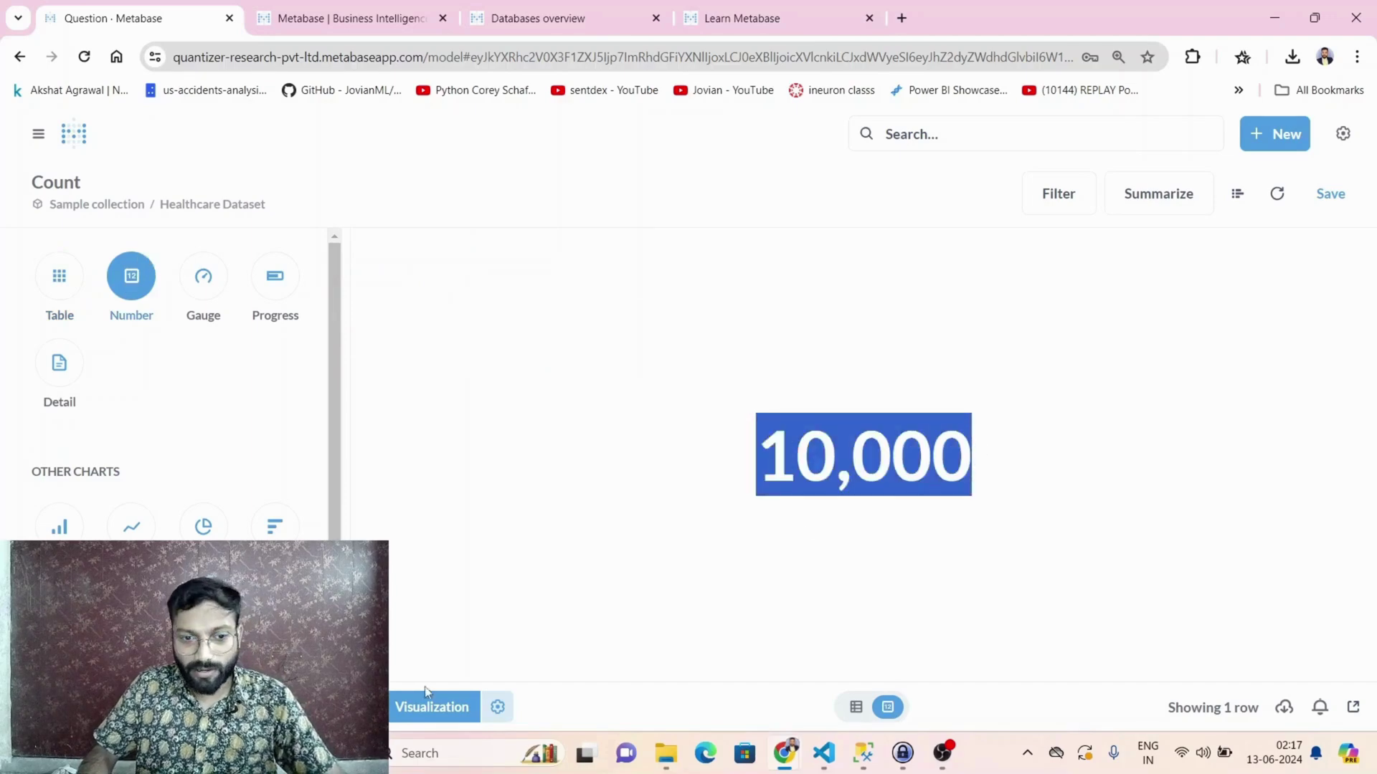
# Save the question as 'Count of patients in healthcare dataset' in Sample collection and accept adding it to a dashboard.
pyautogui.click(1328, 195)
pyautogui.hotkey('shift', 'Left')
pyautogui.hotkey('shift', 'Left')
pyautogui.hotkey('shift', 'Left')
pyautogui.hotkey('ctrl', 'a')
pyautogui.write('Count of patients in healthcare data')
pyautogui.click(521, 441)
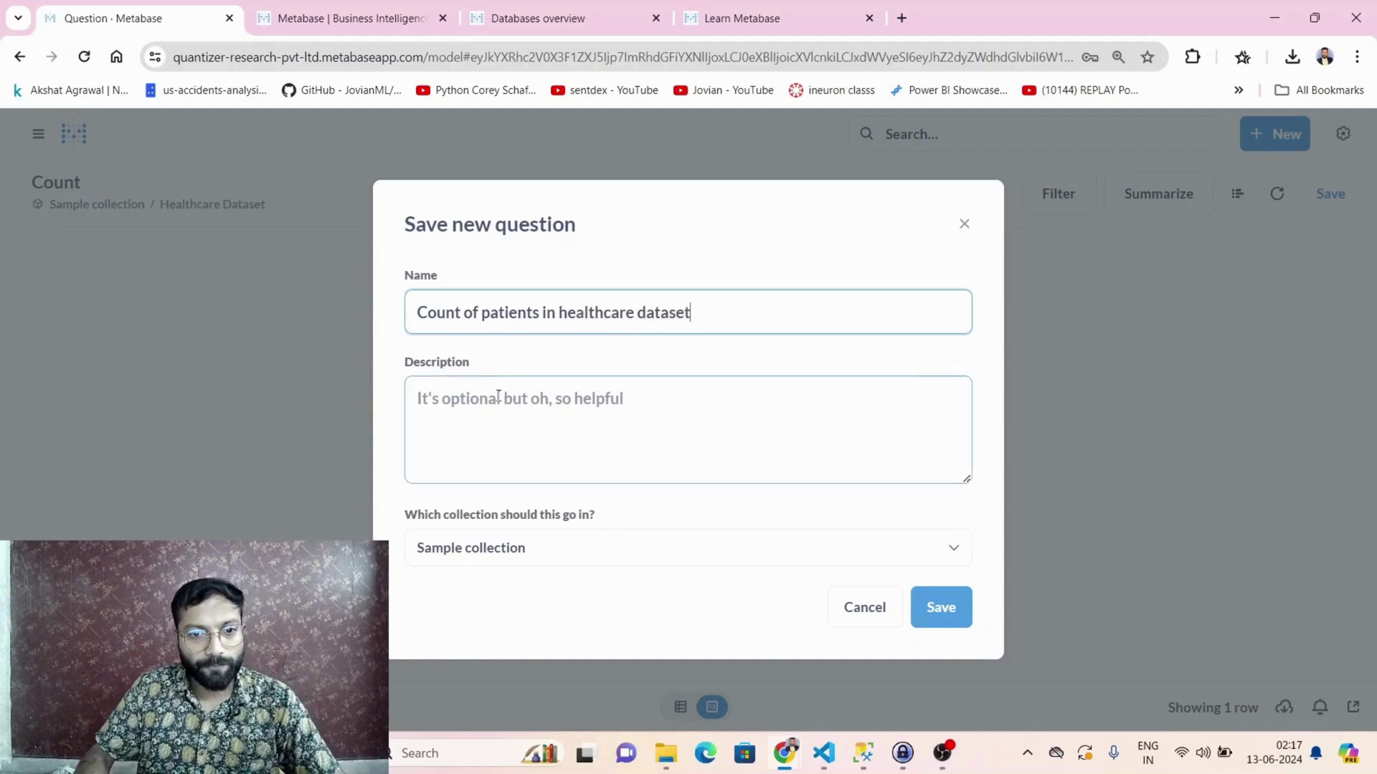
pyautogui.click(578, 556)
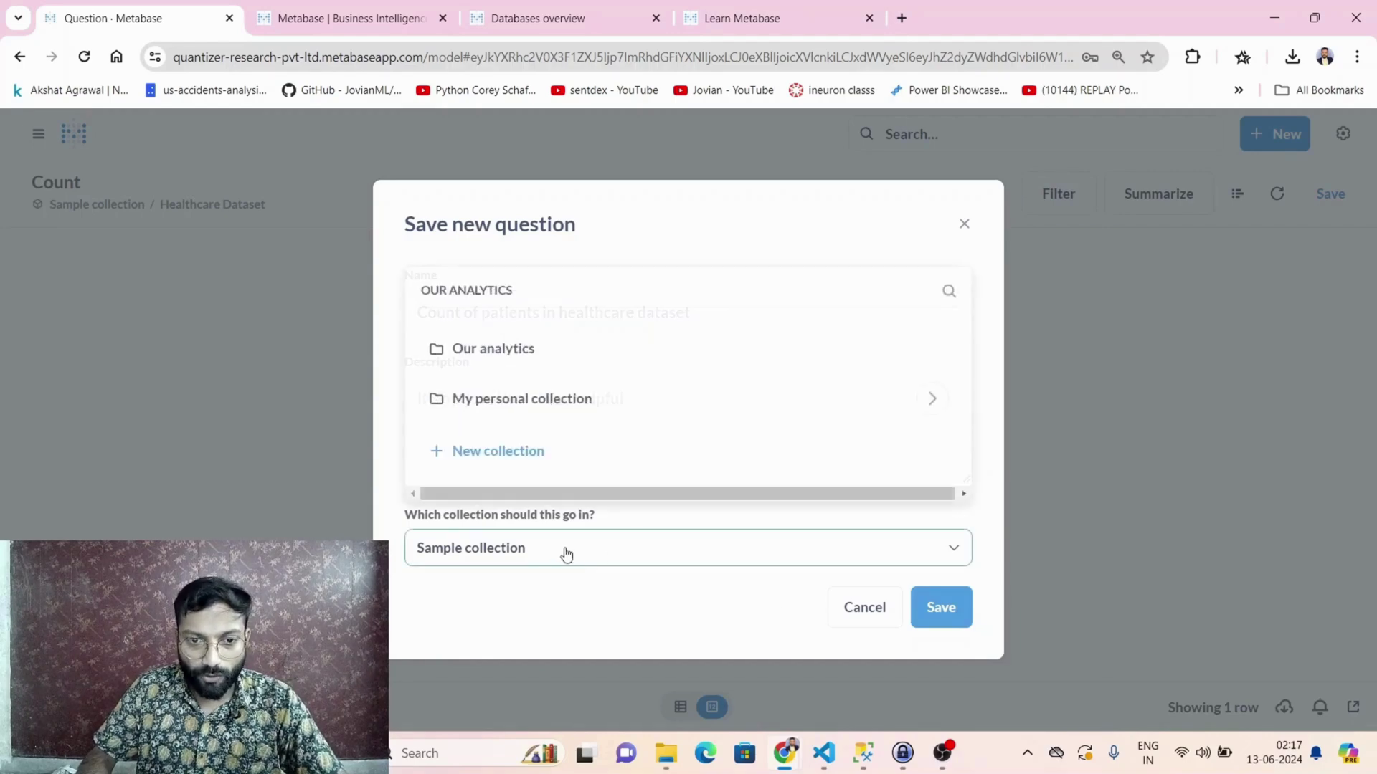
pyautogui.click(913, 602)
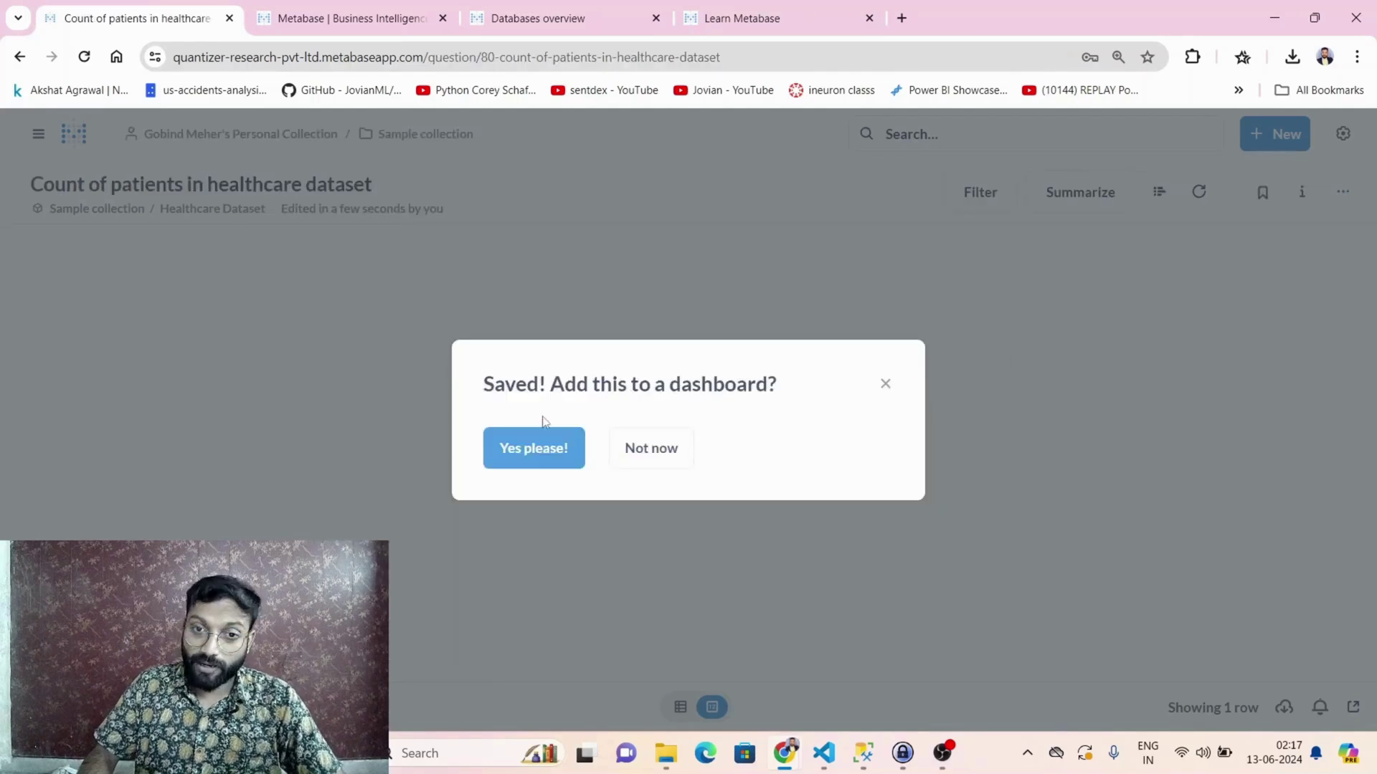
pyautogui.moveTo(567, 385); pyautogui.dragTo(572, 440)
pyautogui.click(566, 442)
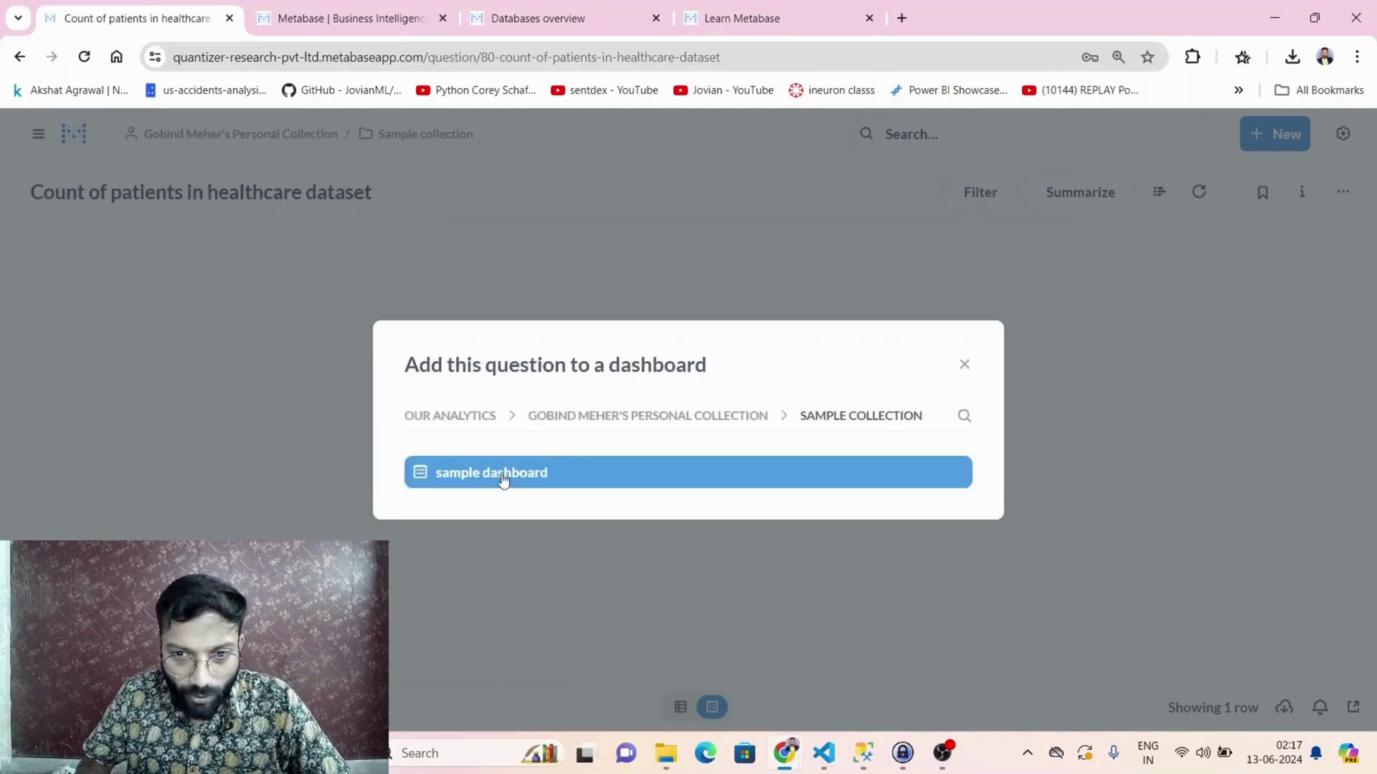
# Place the 10,000 card on sample dashboard's Tab 4, enlarge it, save, and reopen the question.
pyautogui.click(504, 477)
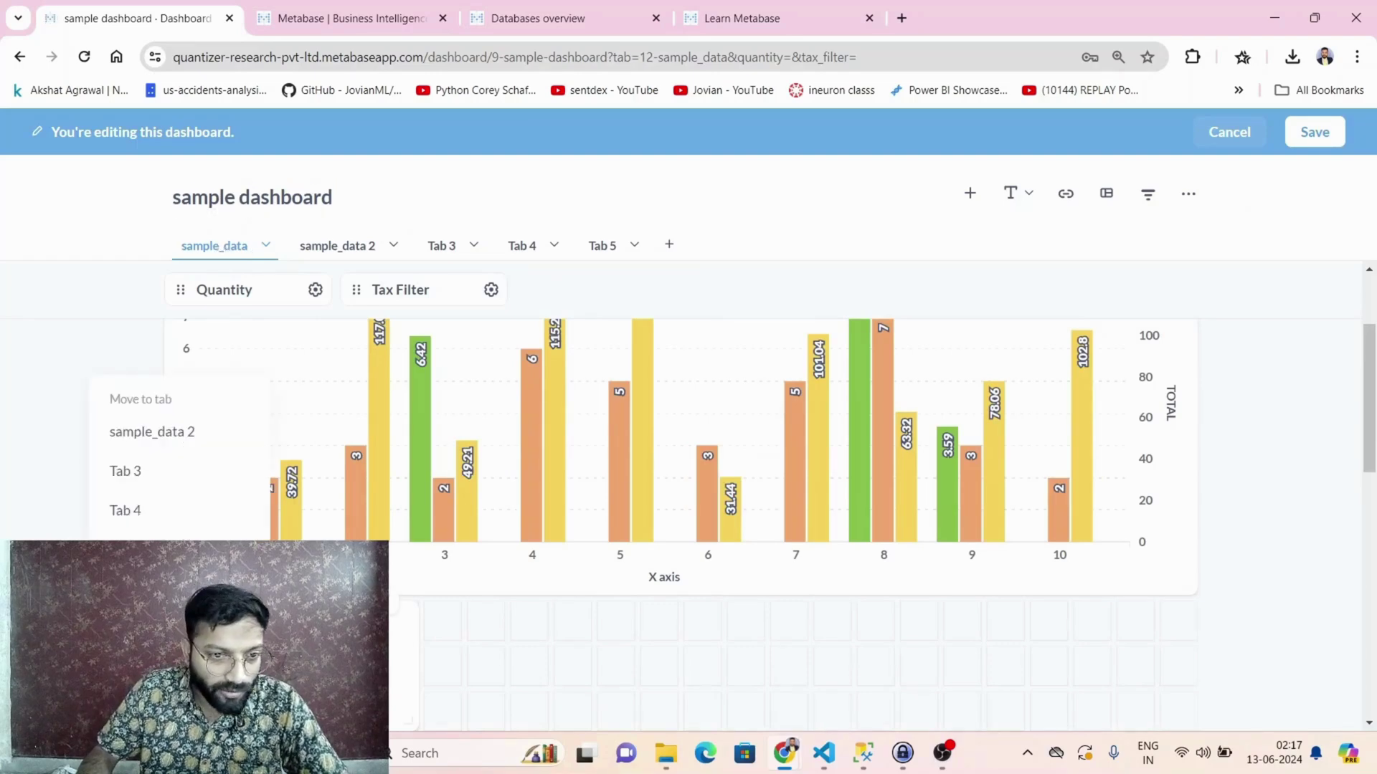
pyautogui.click(179, 514)
pyautogui.click(531, 248)
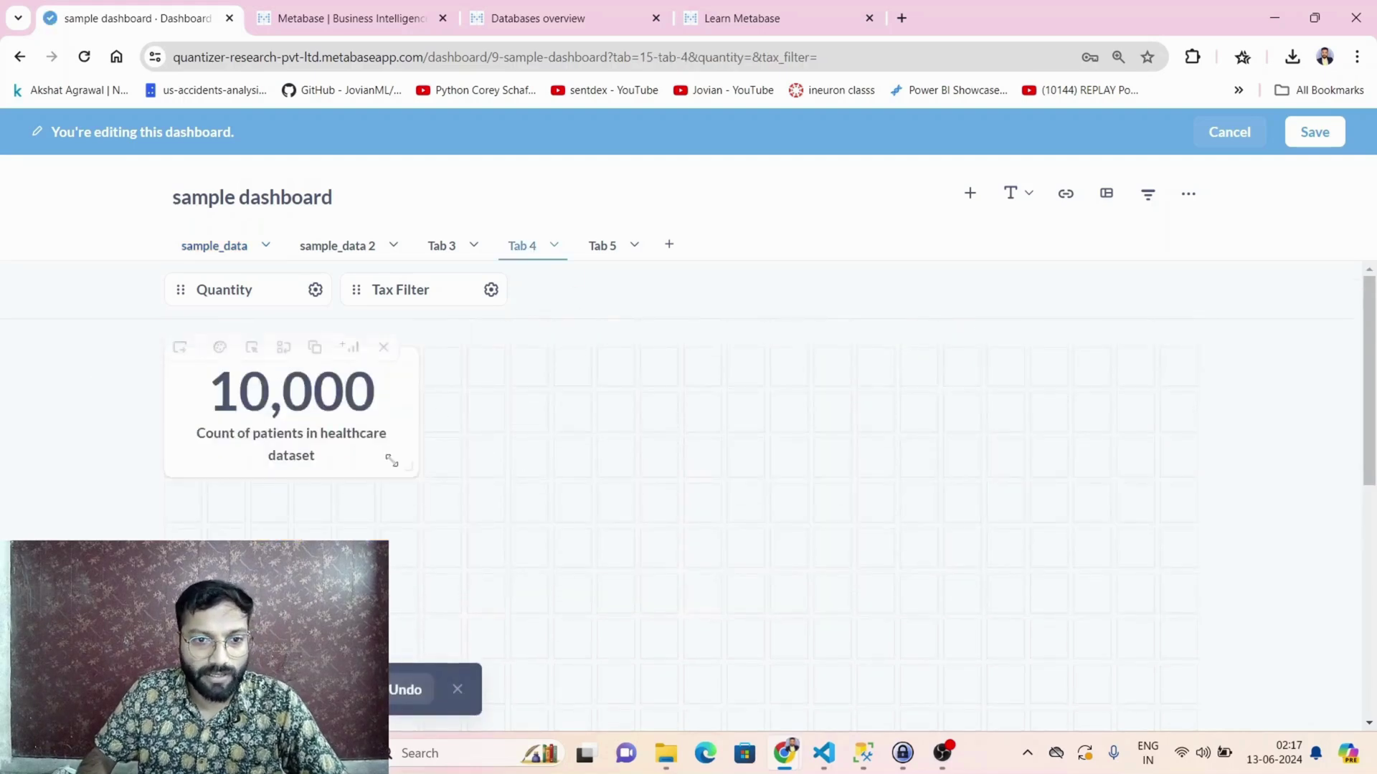
pyautogui.moveTo(403, 471); pyautogui.dragTo(446, 521)
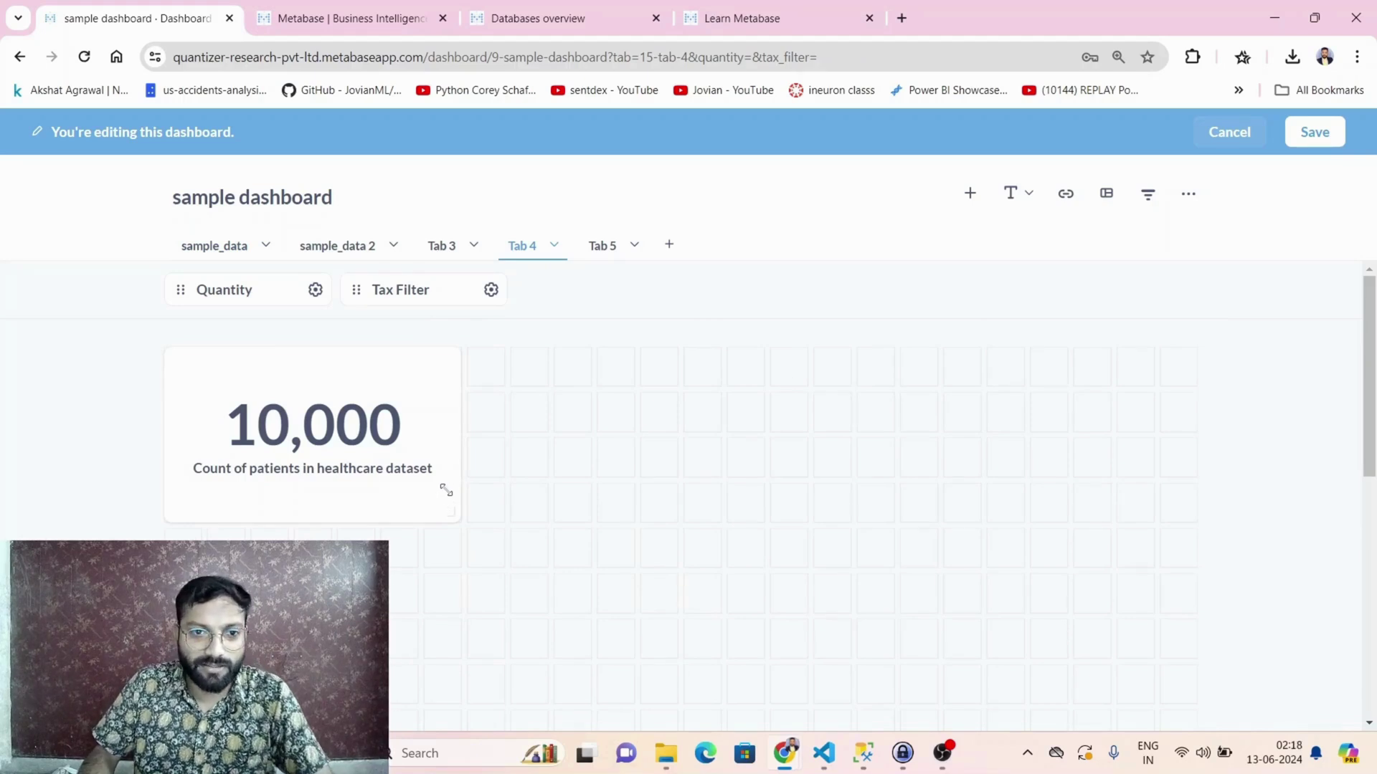
pyautogui.click(1316, 133)
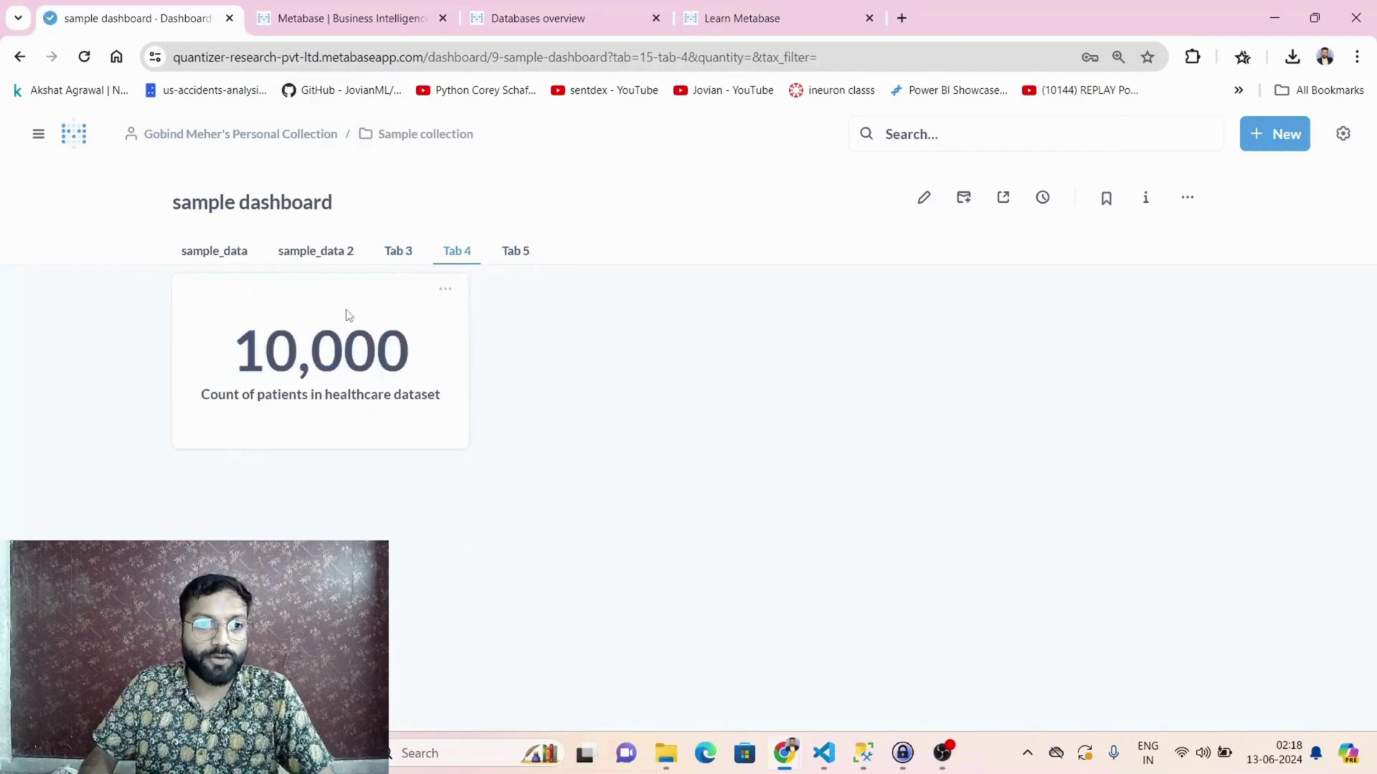
pyautogui.click(352, 397)
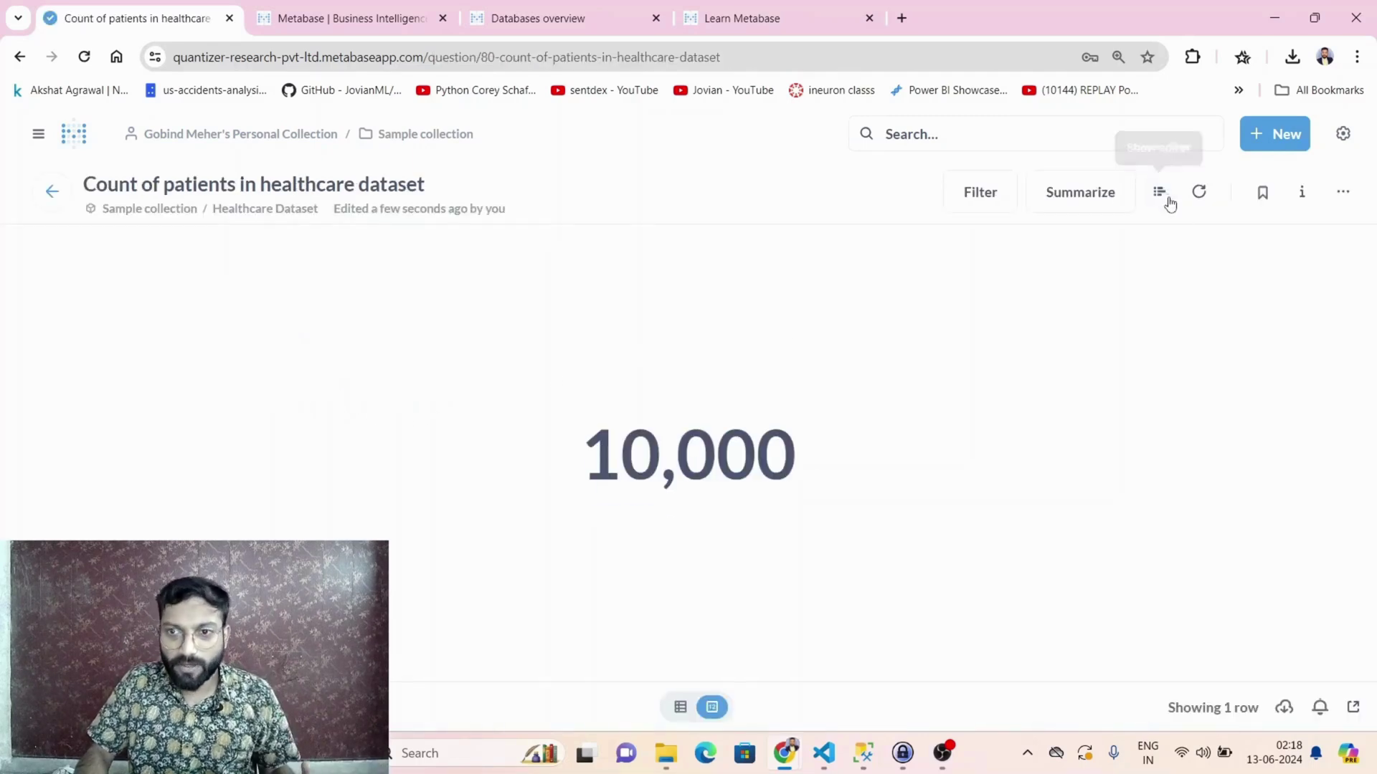
# Remove the Count summary and filter the question to rows where Gender is Male.
pyautogui.click(1160, 194)
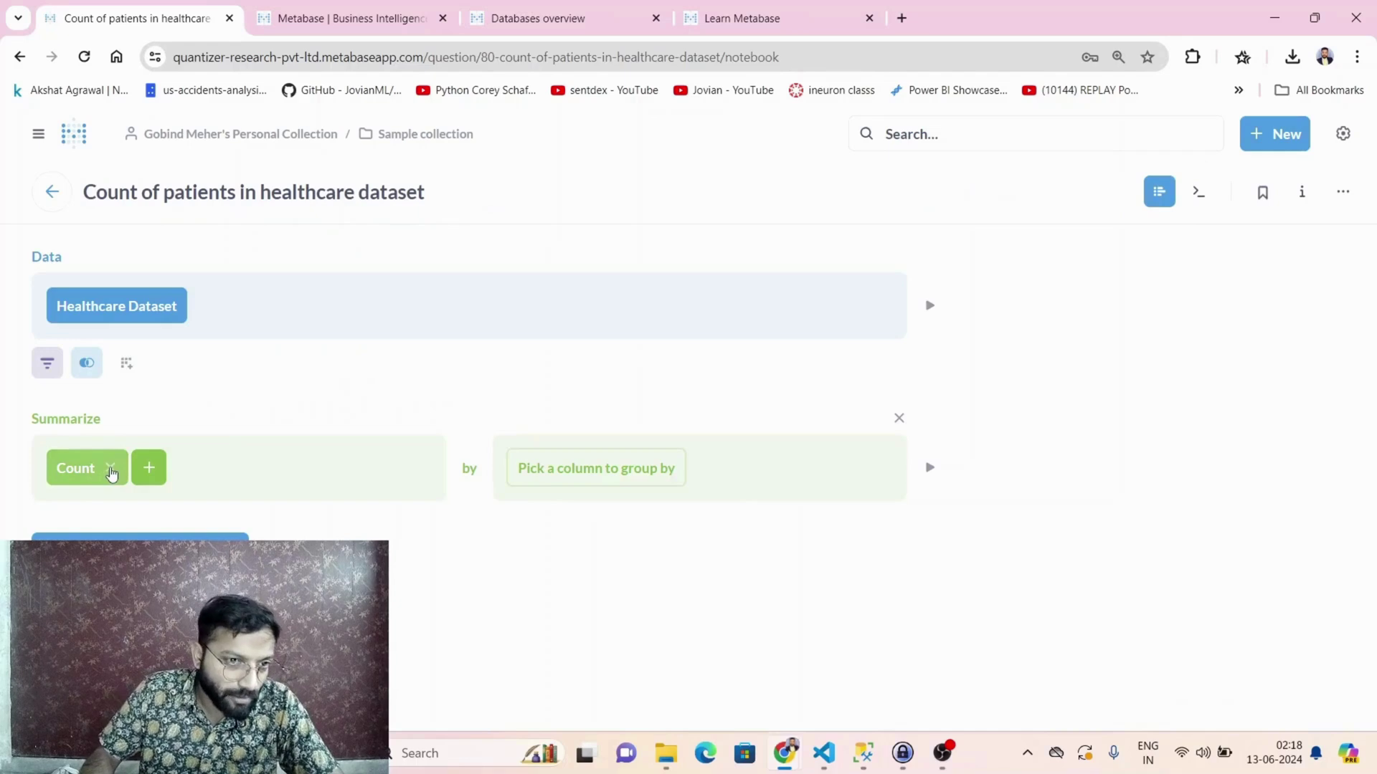
pyautogui.click(111, 472)
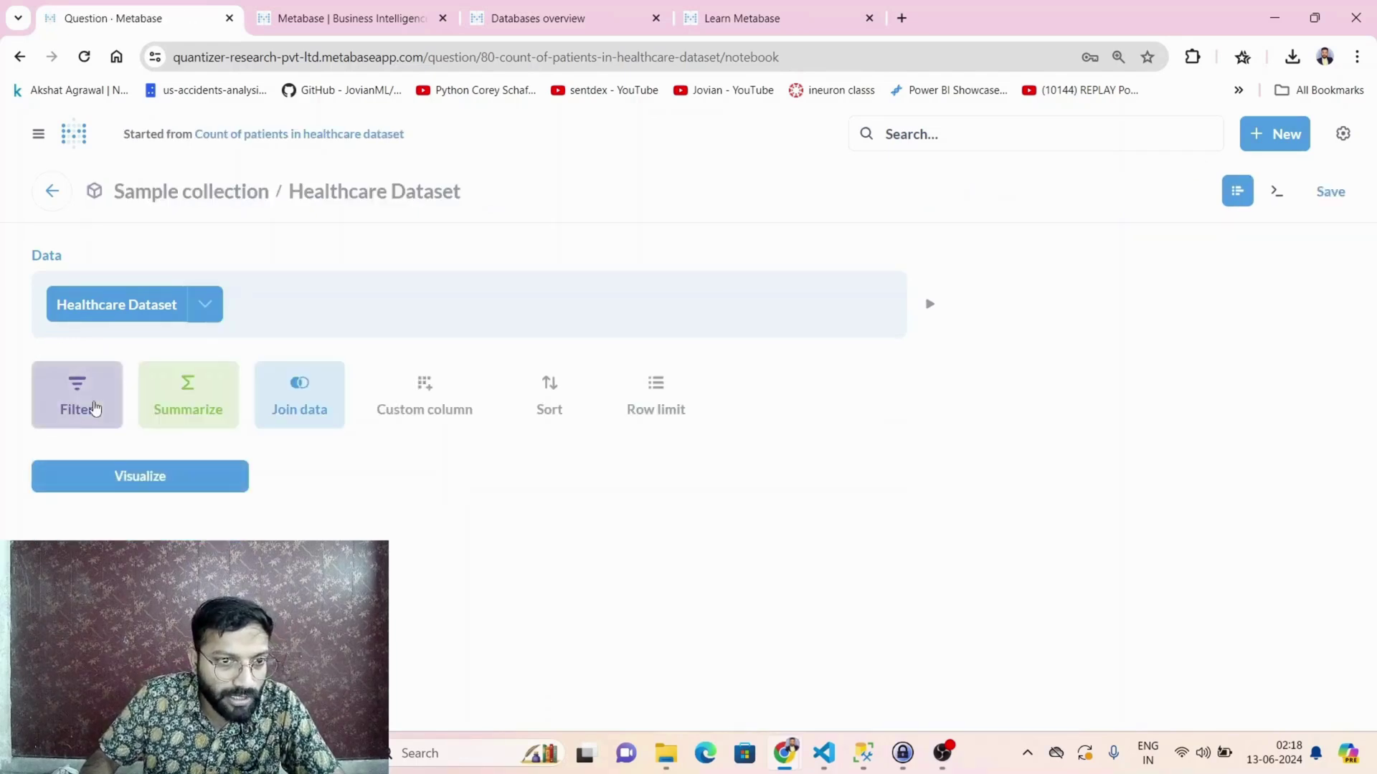
pyautogui.click(92, 406)
pyautogui.click(156, 450)
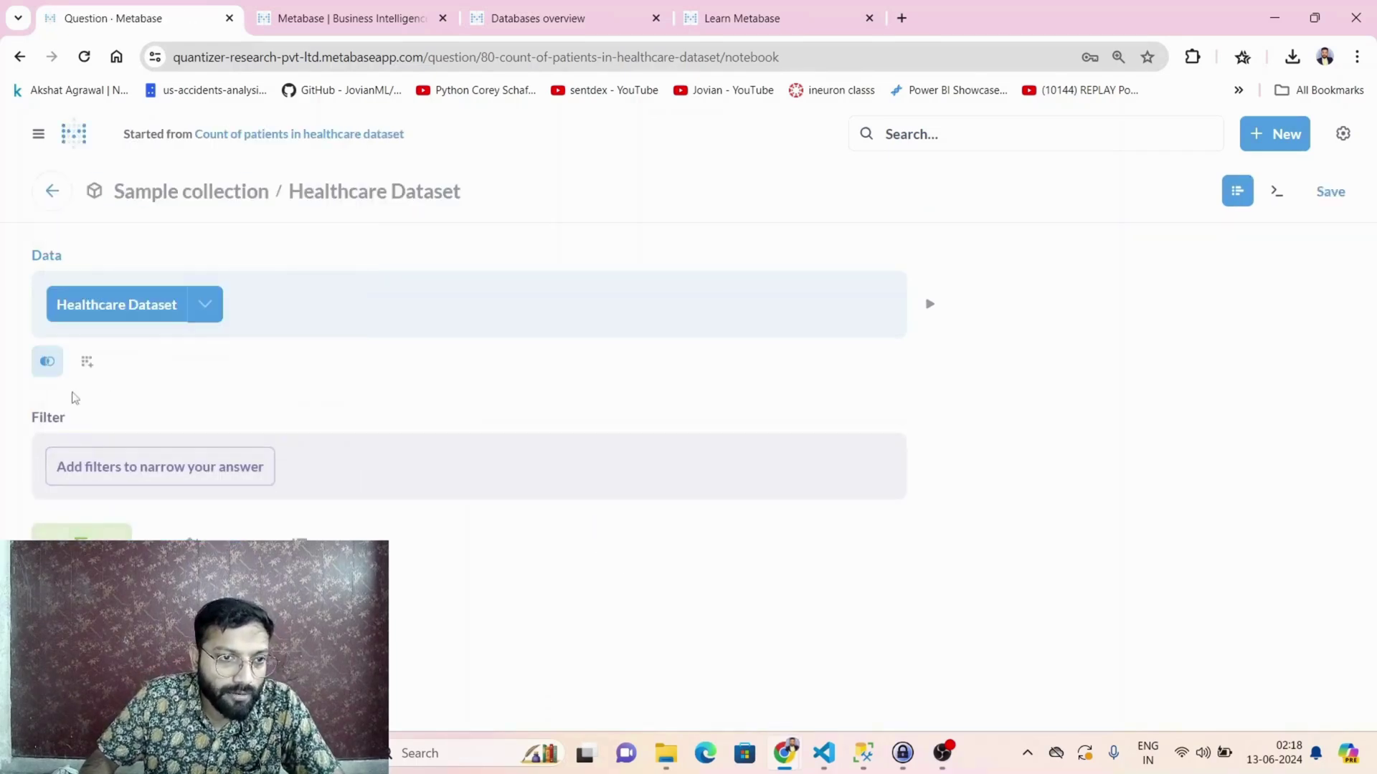
pyautogui.click(95, 470)
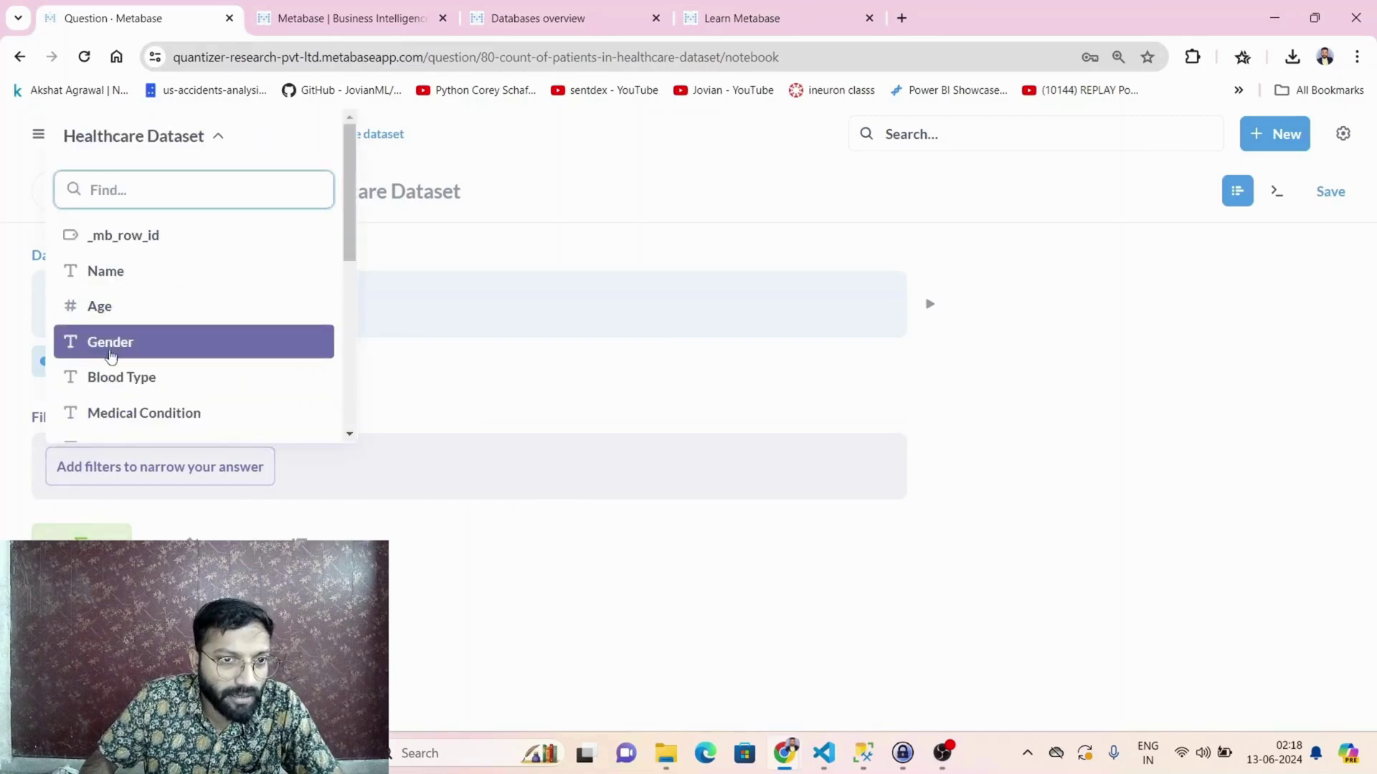
pyautogui.click(113, 347)
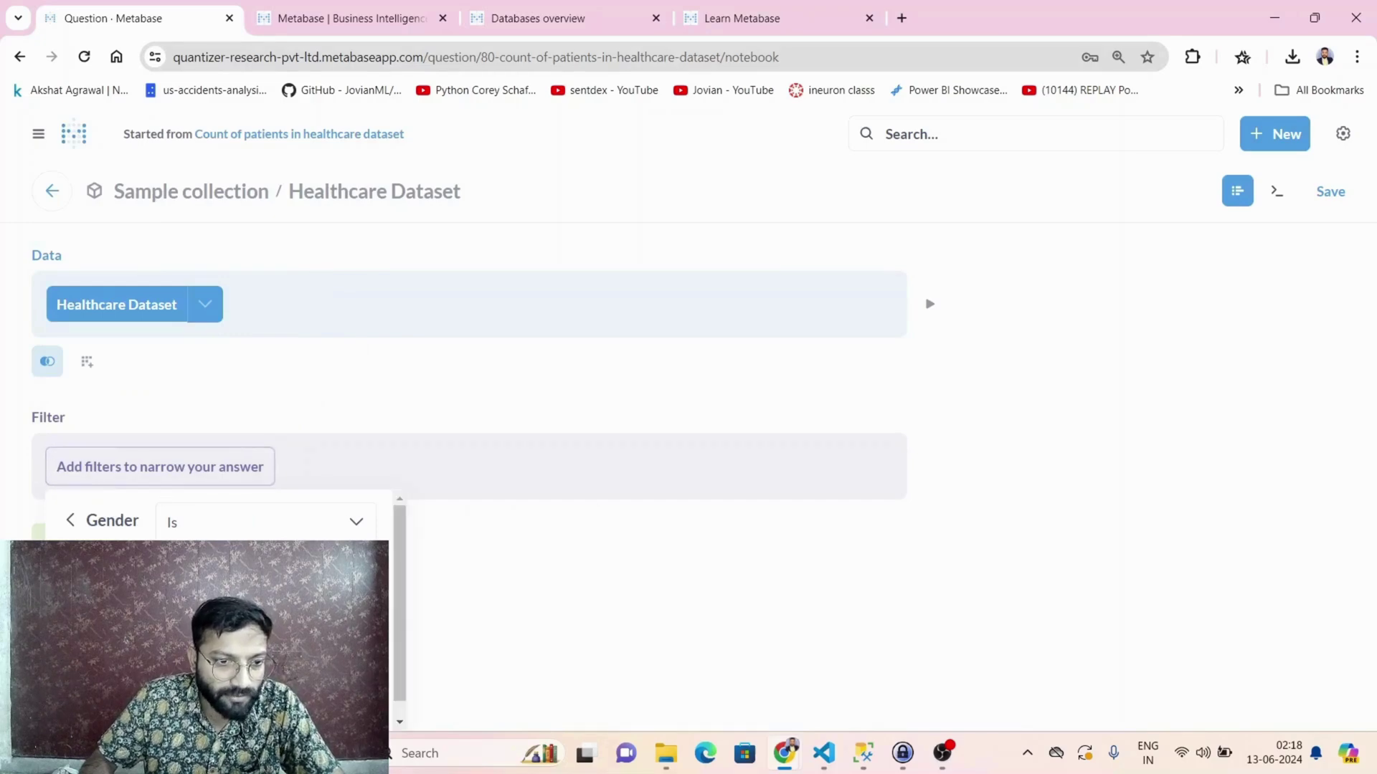
pyautogui.click(343, 699)
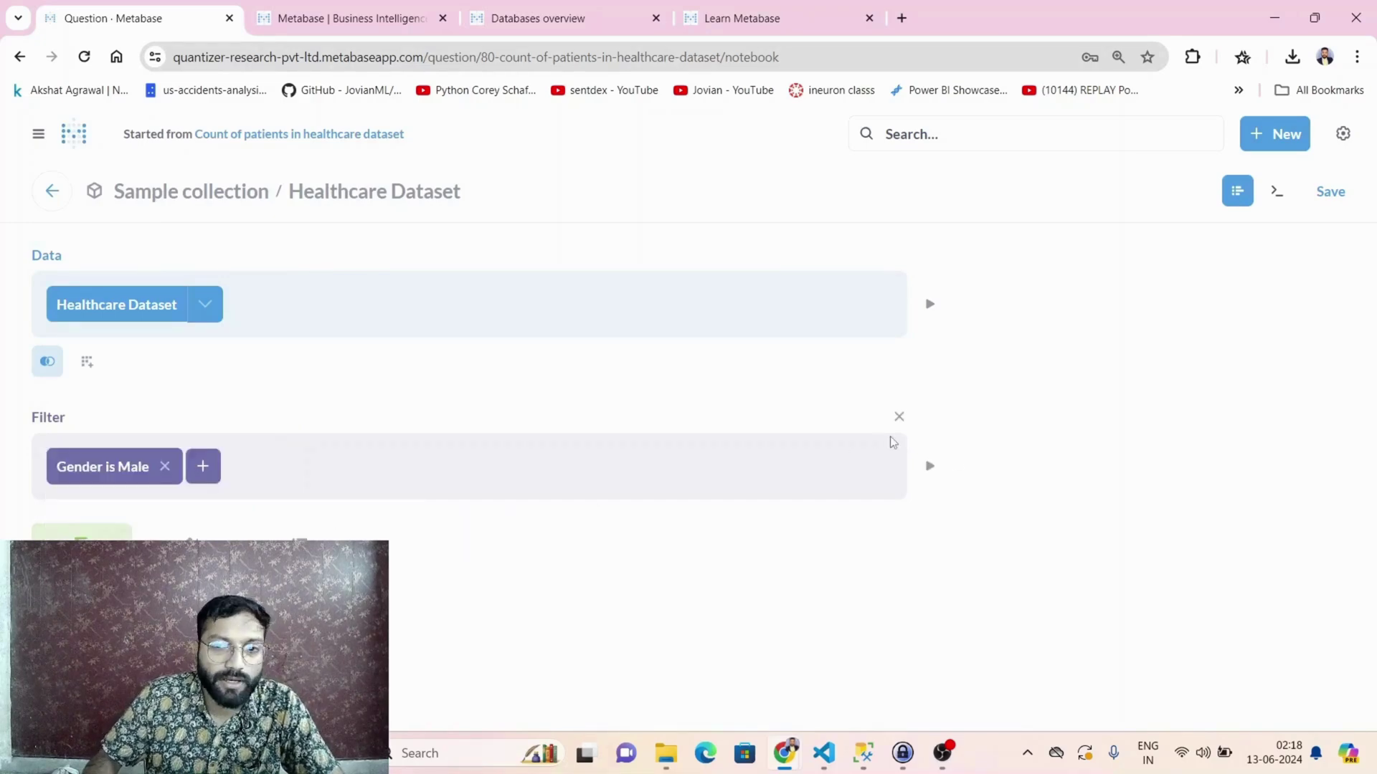
# Preview the male rows and save them as a new question.
pyautogui.click(930, 466)
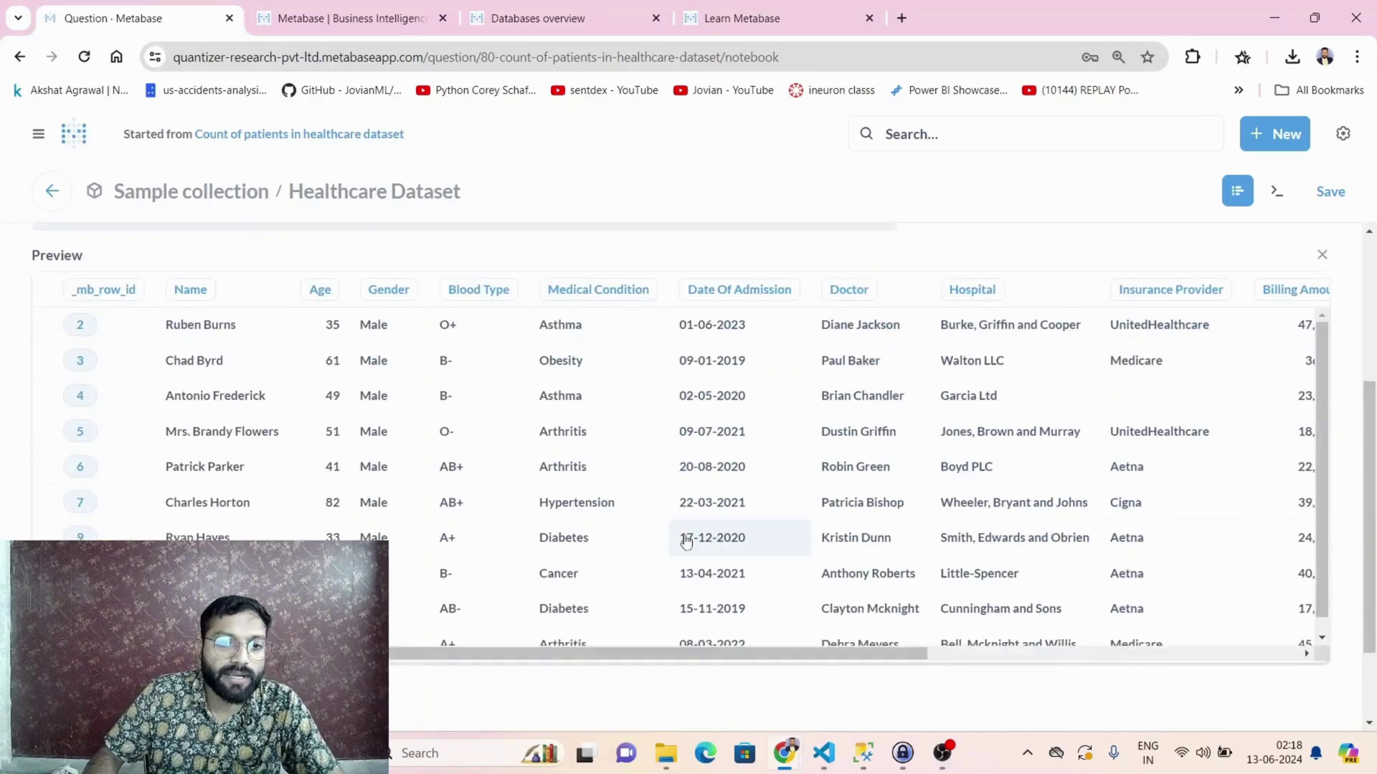
pyautogui.scroll(4, 1325, 237)
pyautogui.click(1330, 192)
pyautogui.click(473, 446)
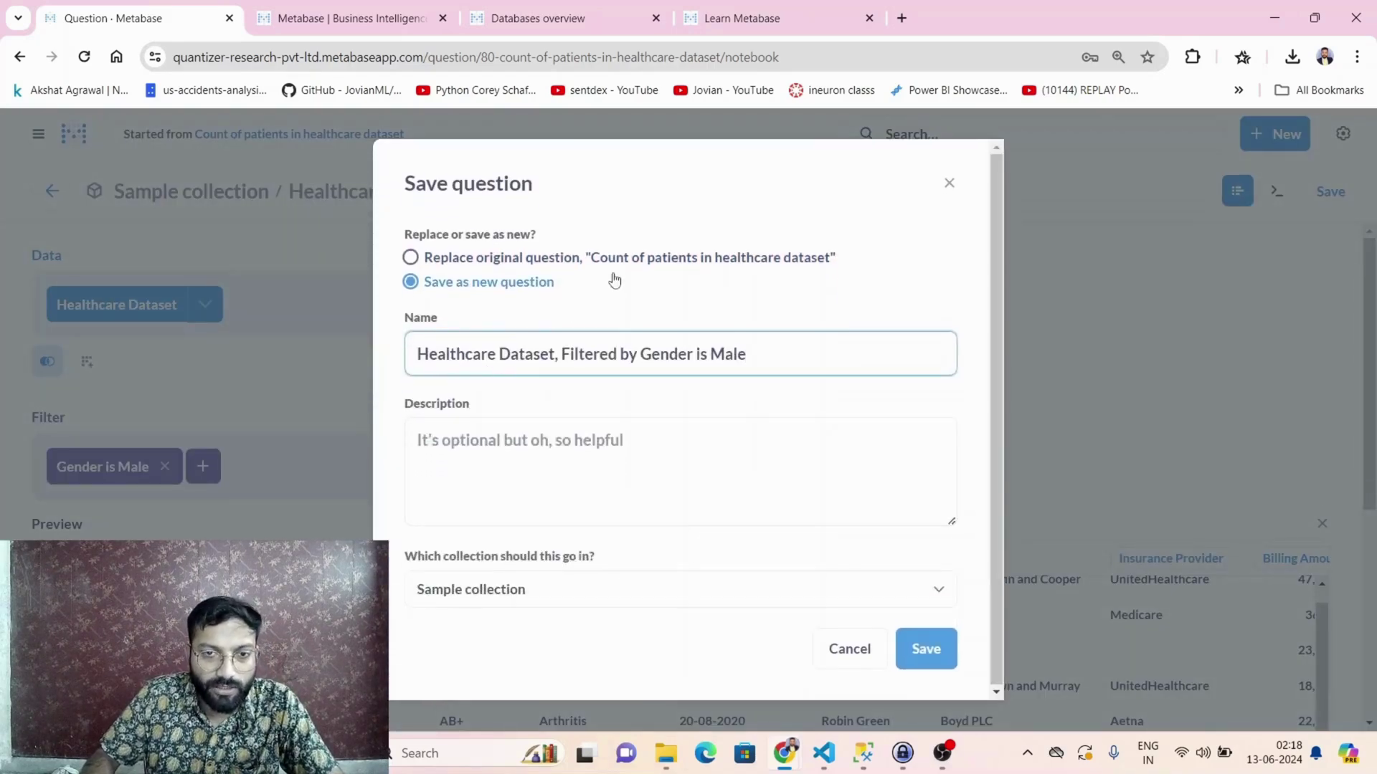
# Save it as a new question named 'Data where Gender is Male' and send it to sample dashboard.
pyautogui.moveTo(478, 258); pyautogui.dragTo(756, 264)
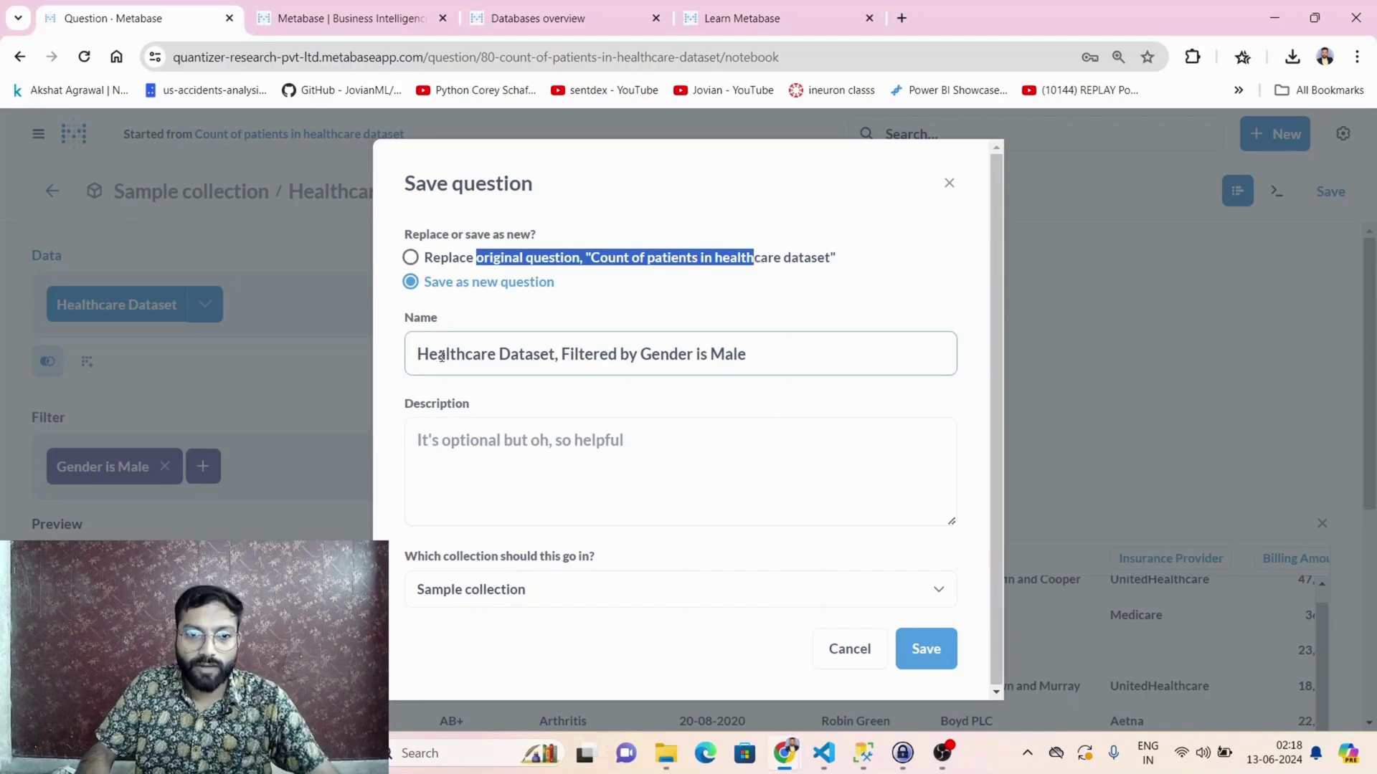
pyautogui.moveTo(642, 354); pyautogui.dragTo(291, 346)
pyautogui.press('BackSpace')
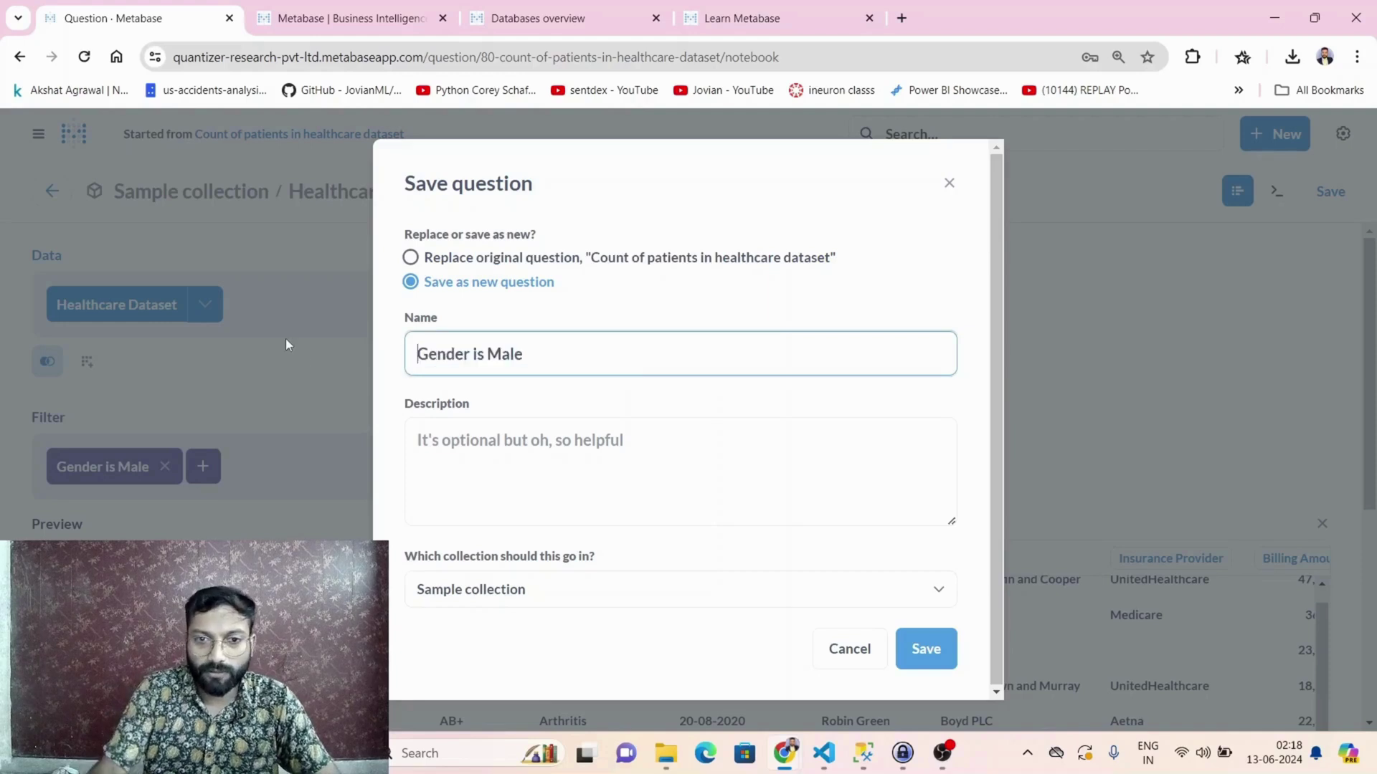
pyautogui.write('Data where')
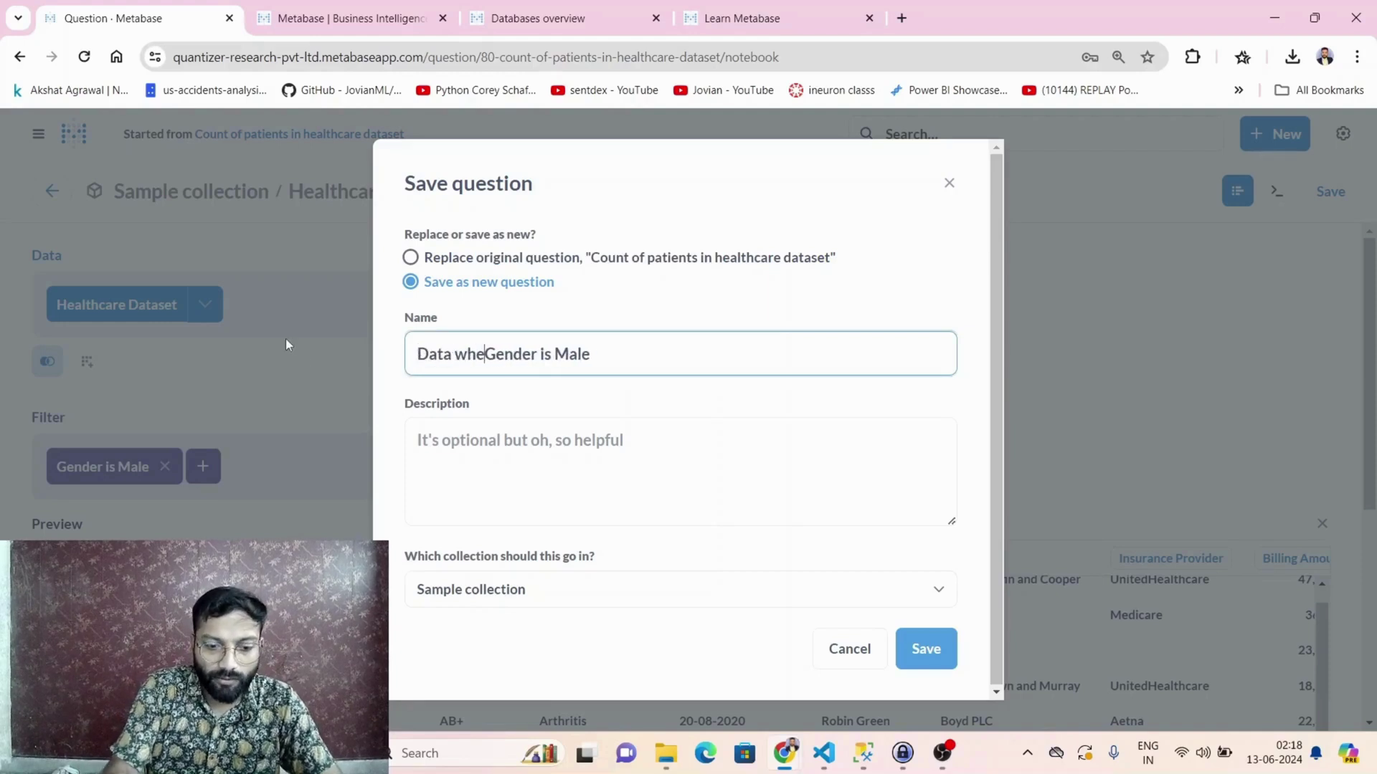
pyautogui.click(491, 459)
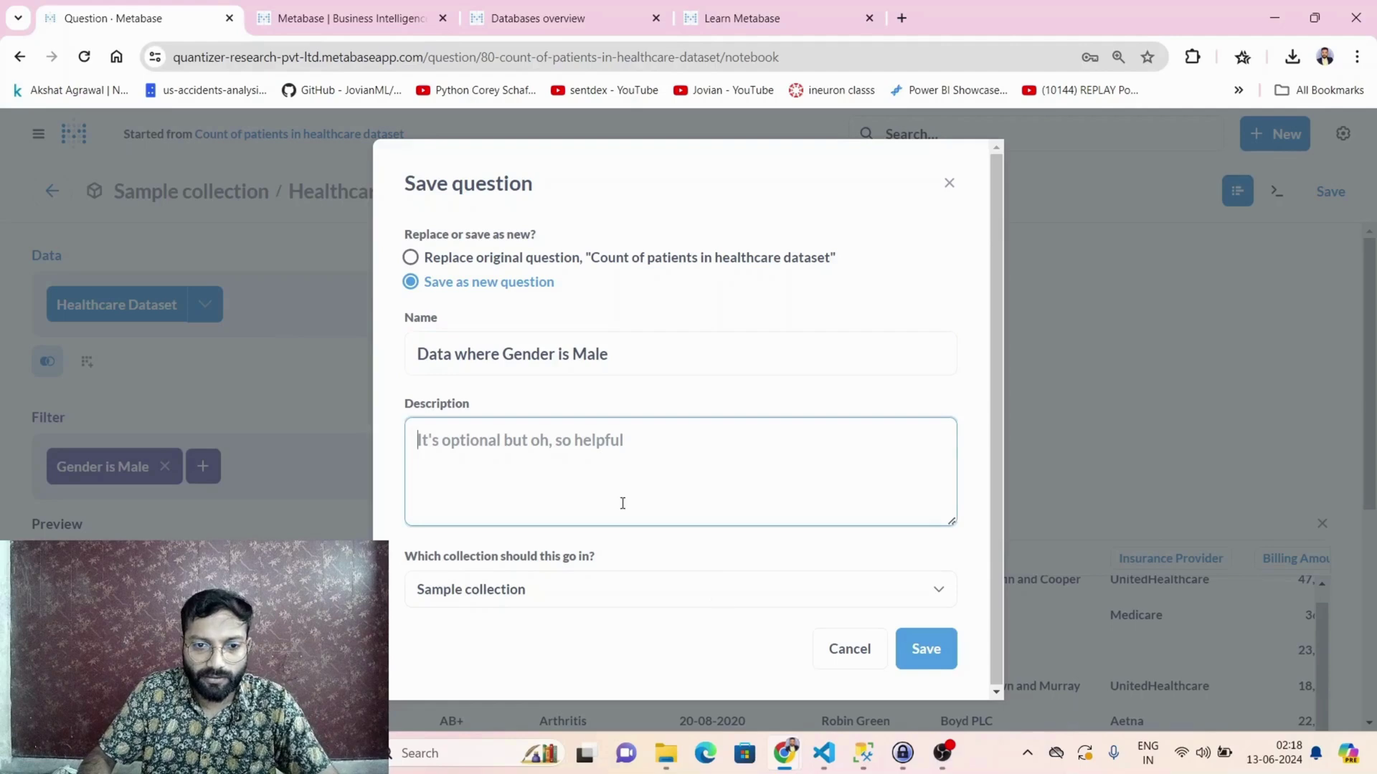
pyautogui.click(917, 640)
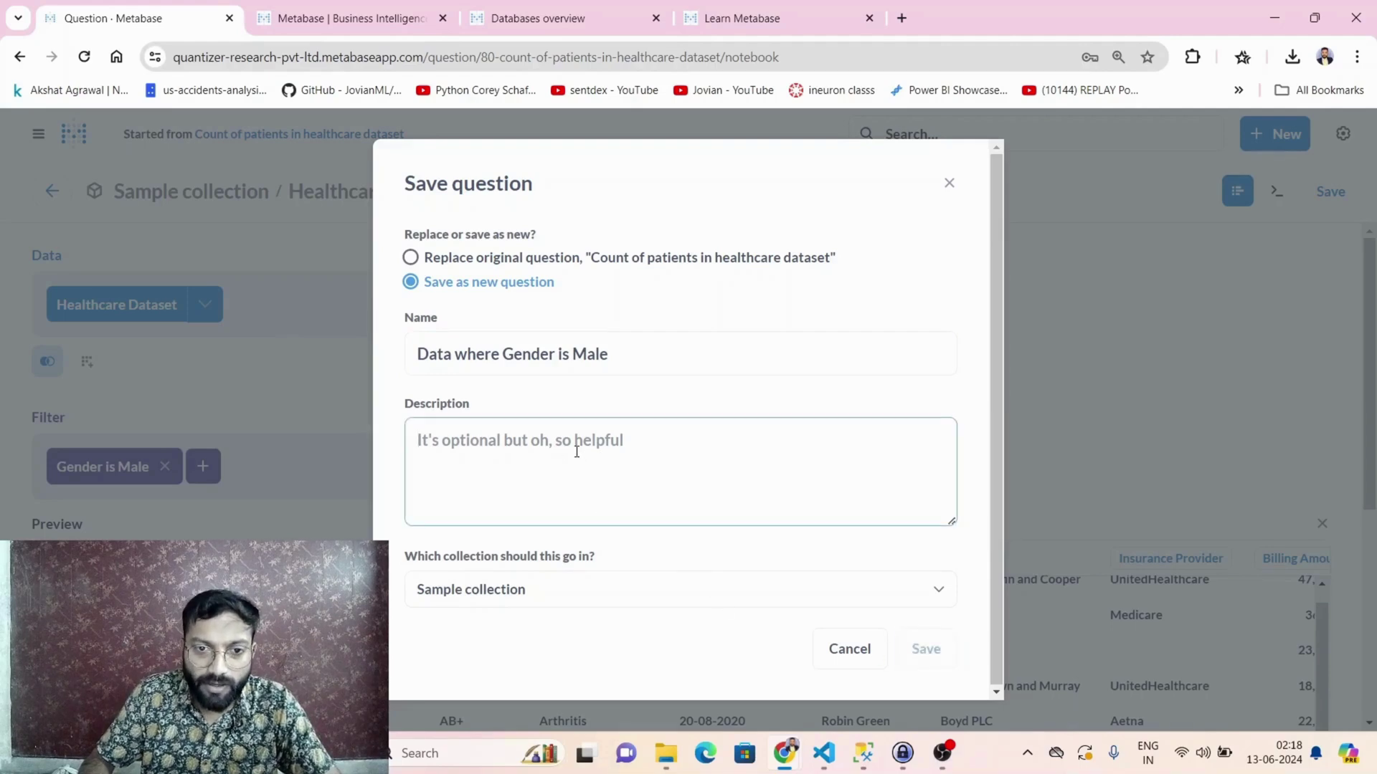
pyautogui.click(547, 449)
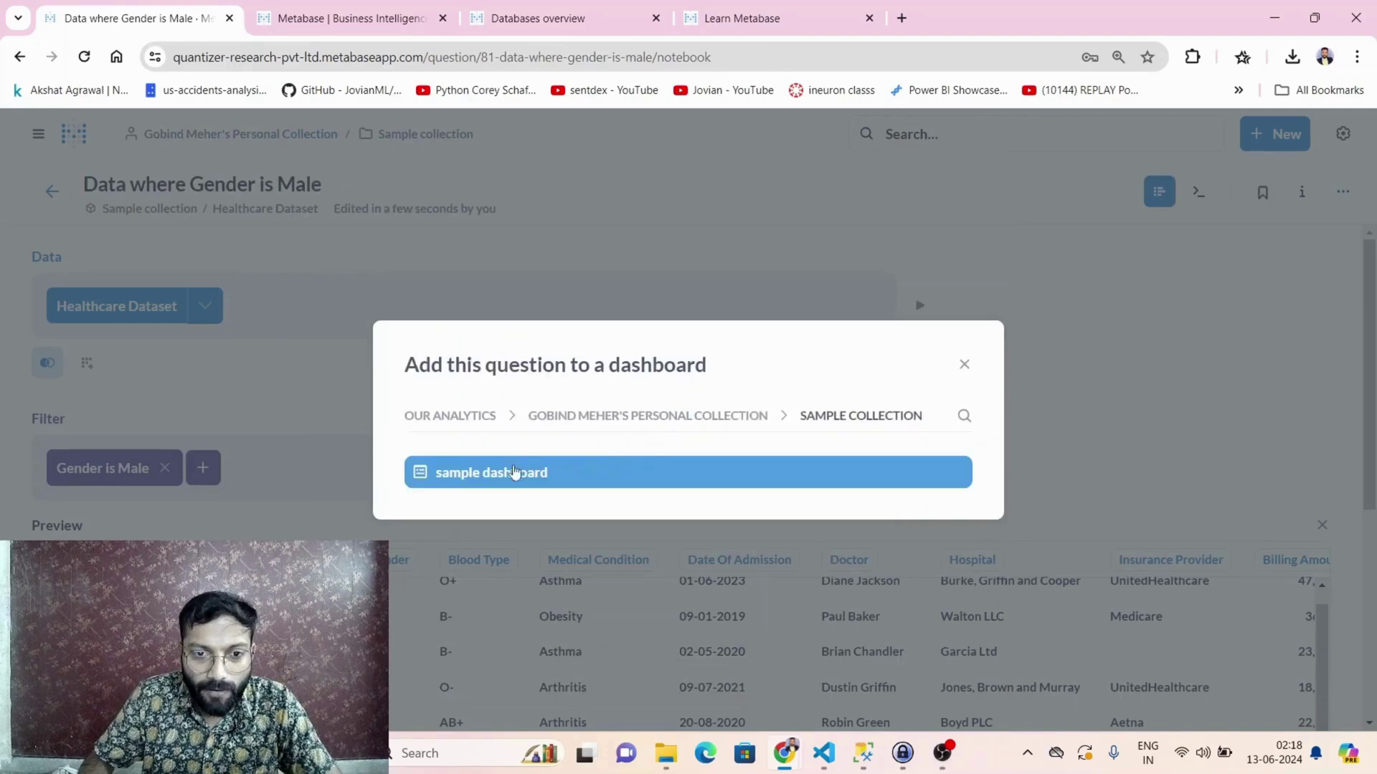
pyautogui.click(511, 473)
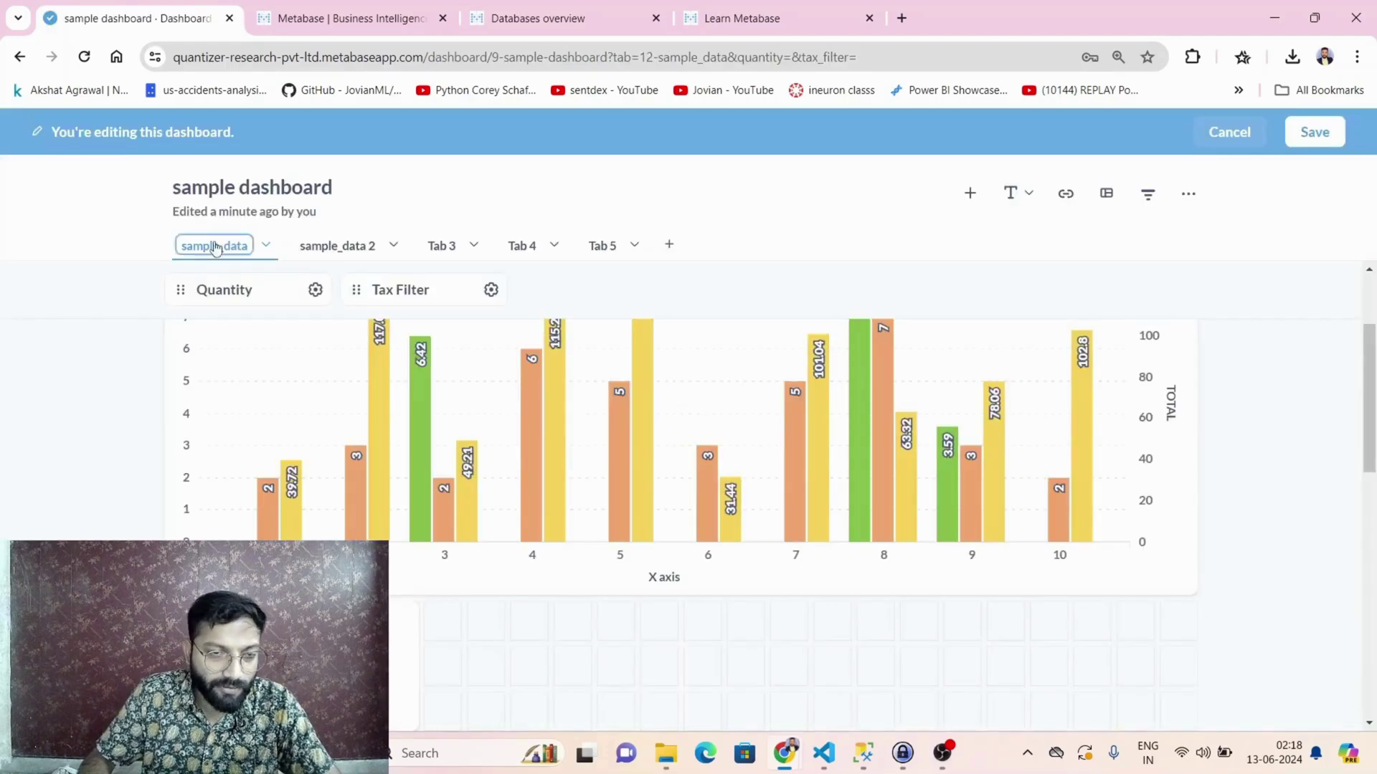
# Move the new '2' card to Tab 4 and view that tab.
pyautogui.scroll(-1, 259, 479)
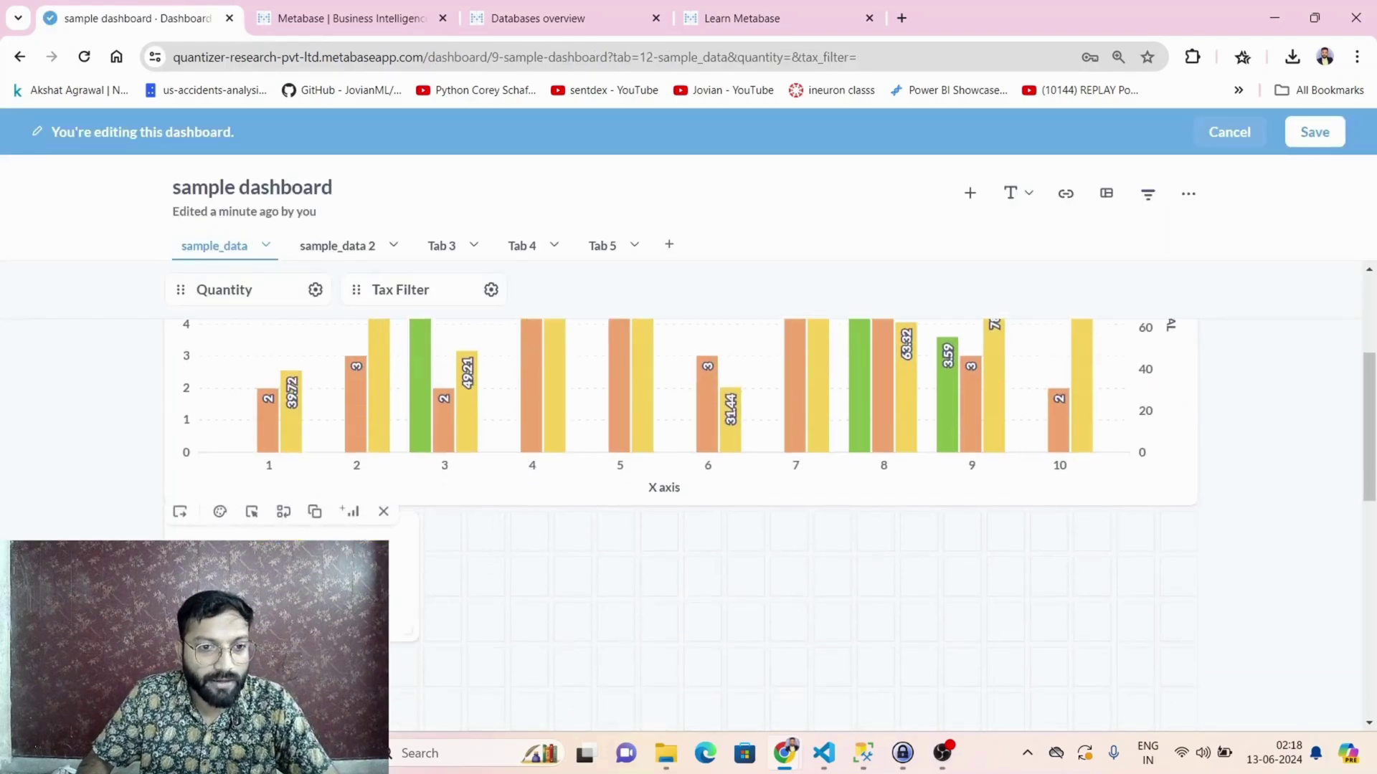
pyautogui.moveTo(188, 519)
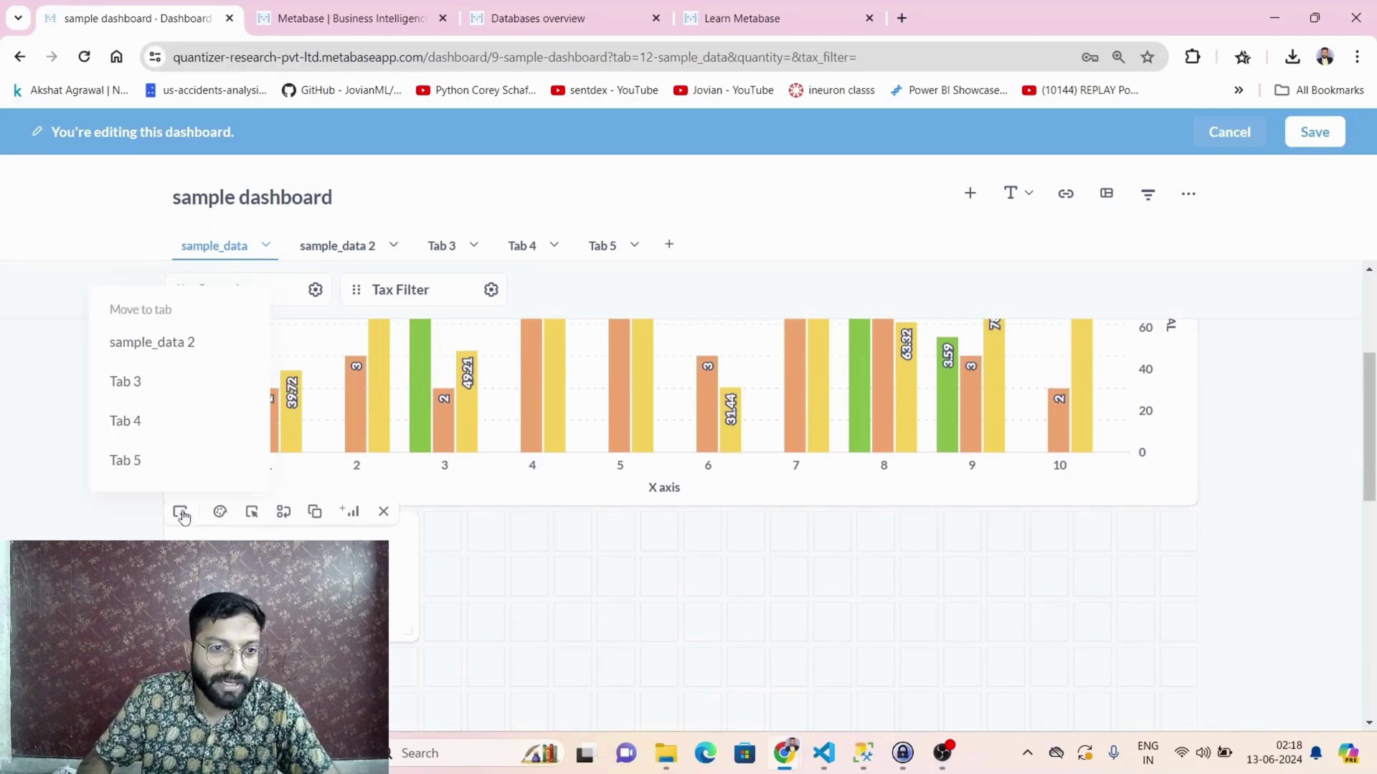
pyautogui.click(161, 429)
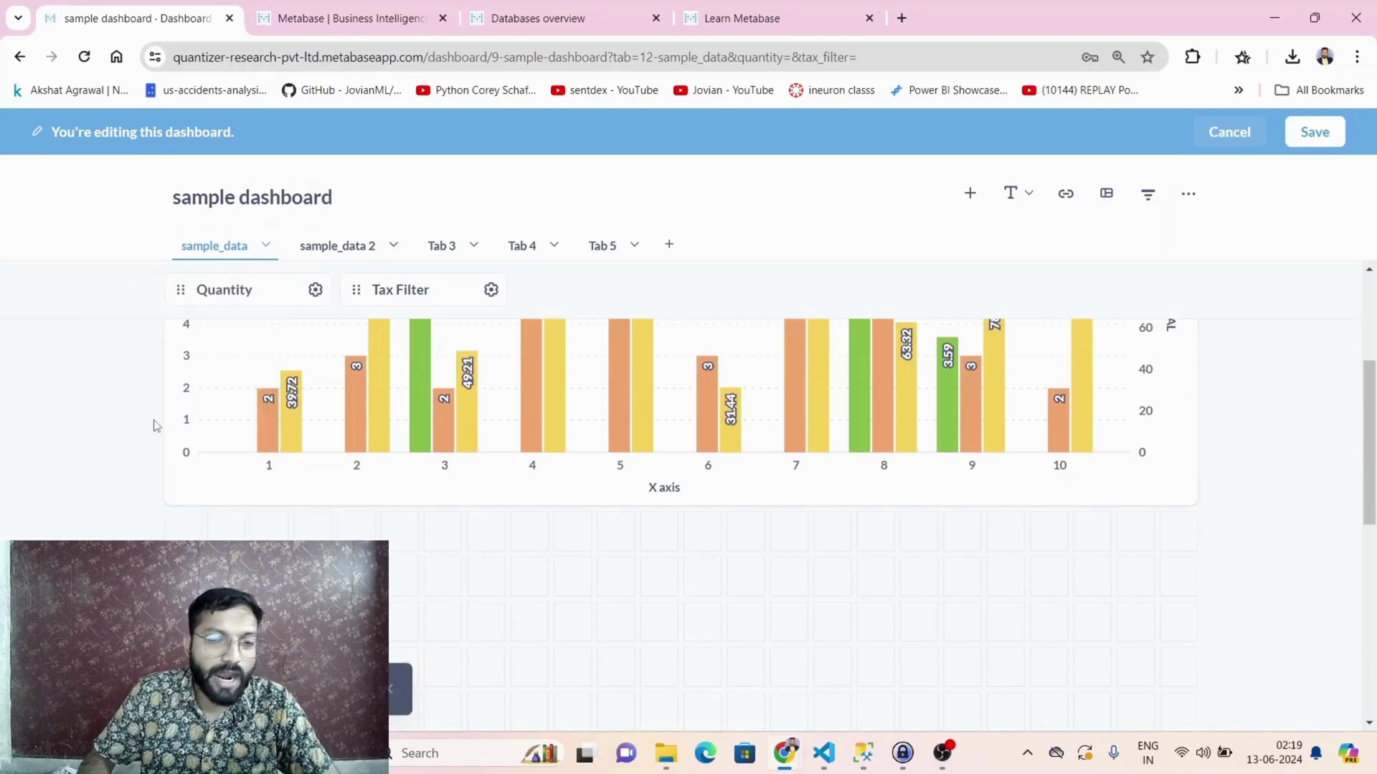
pyautogui.click(532, 247)
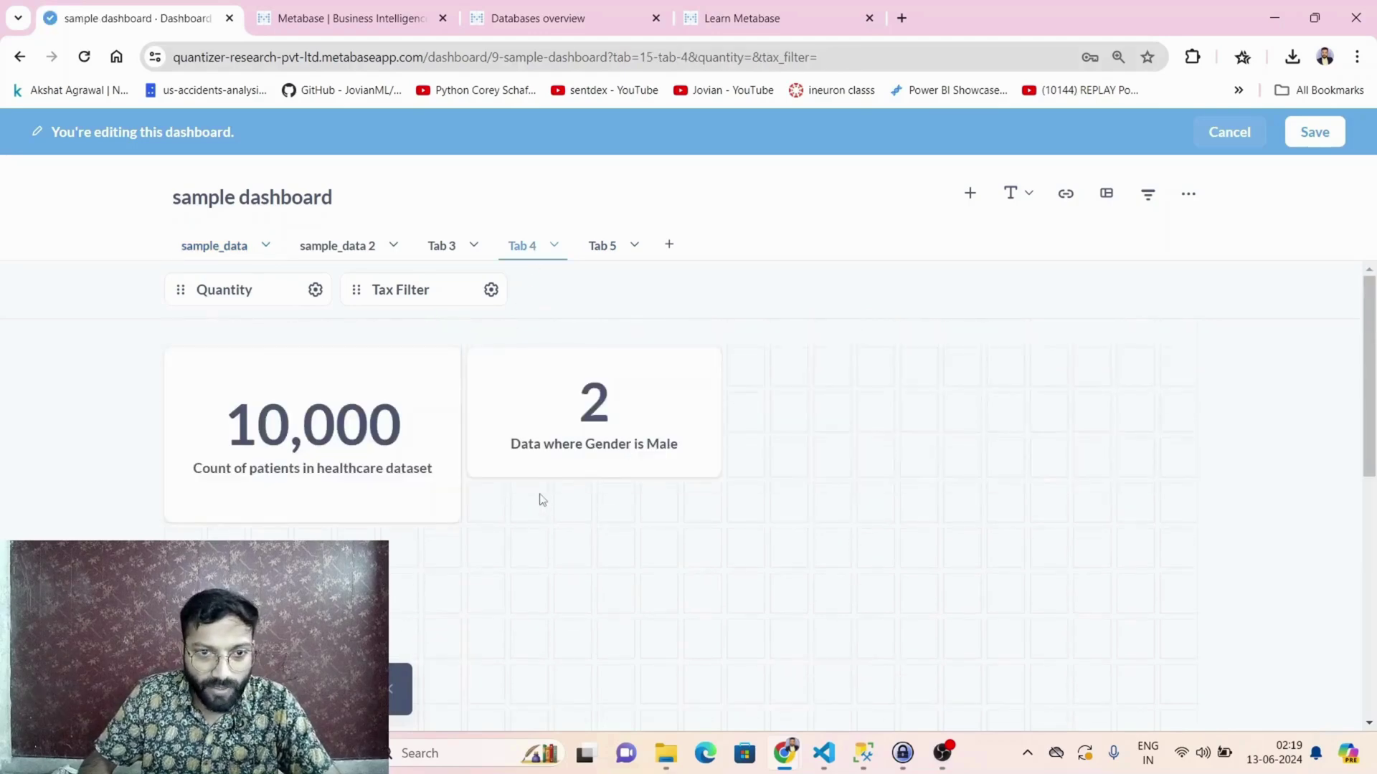
# Make the '2' card taller, place it below the 10,000 card, and save the dashboard.
pyautogui.moveTo(581, 423); pyautogui.dragTo(584, 429)
pyautogui.moveTo(714, 477); pyautogui.dragTo(719, 523)
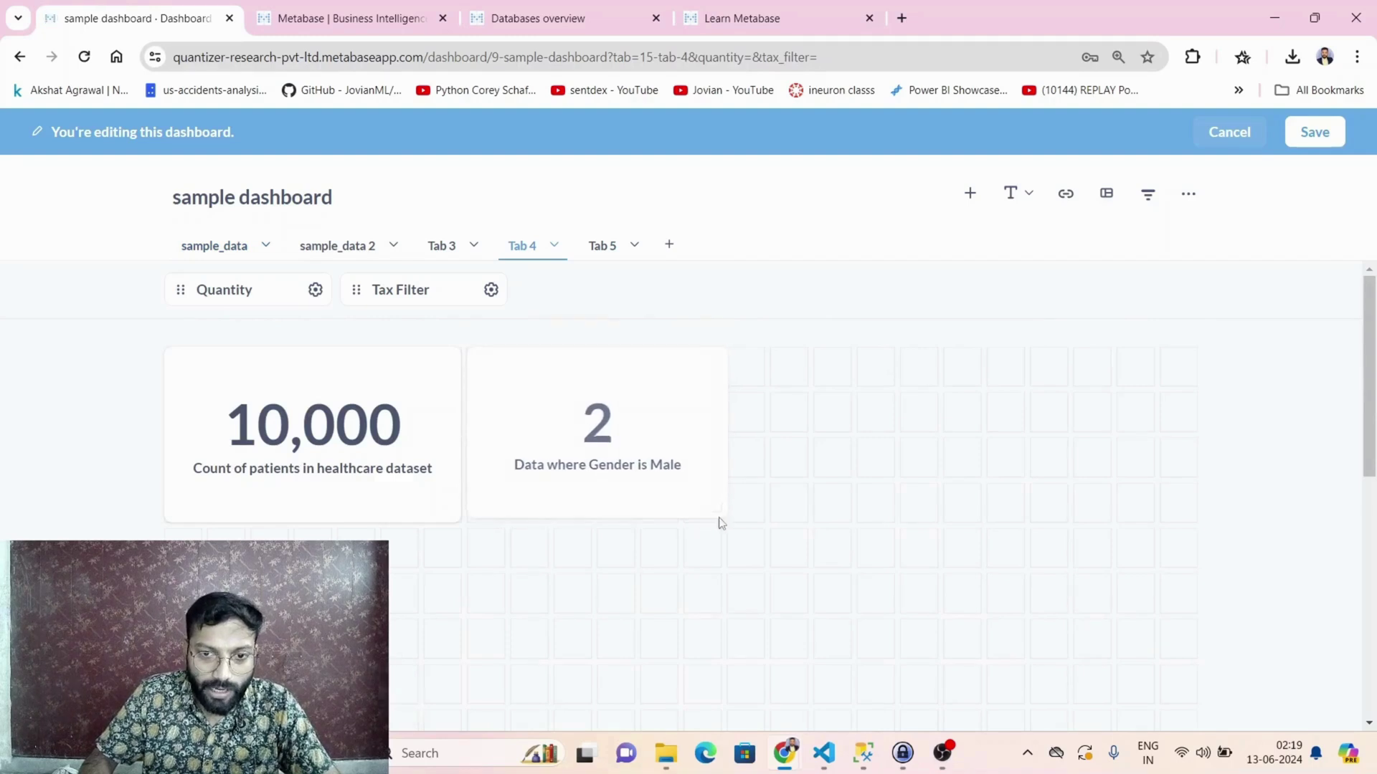
pyautogui.moveTo(667, 432); pyautogui.dragTo(365, 621)
pyautogui.scroll(-1, 676, 491)
pyautogui.click(1315, 132)
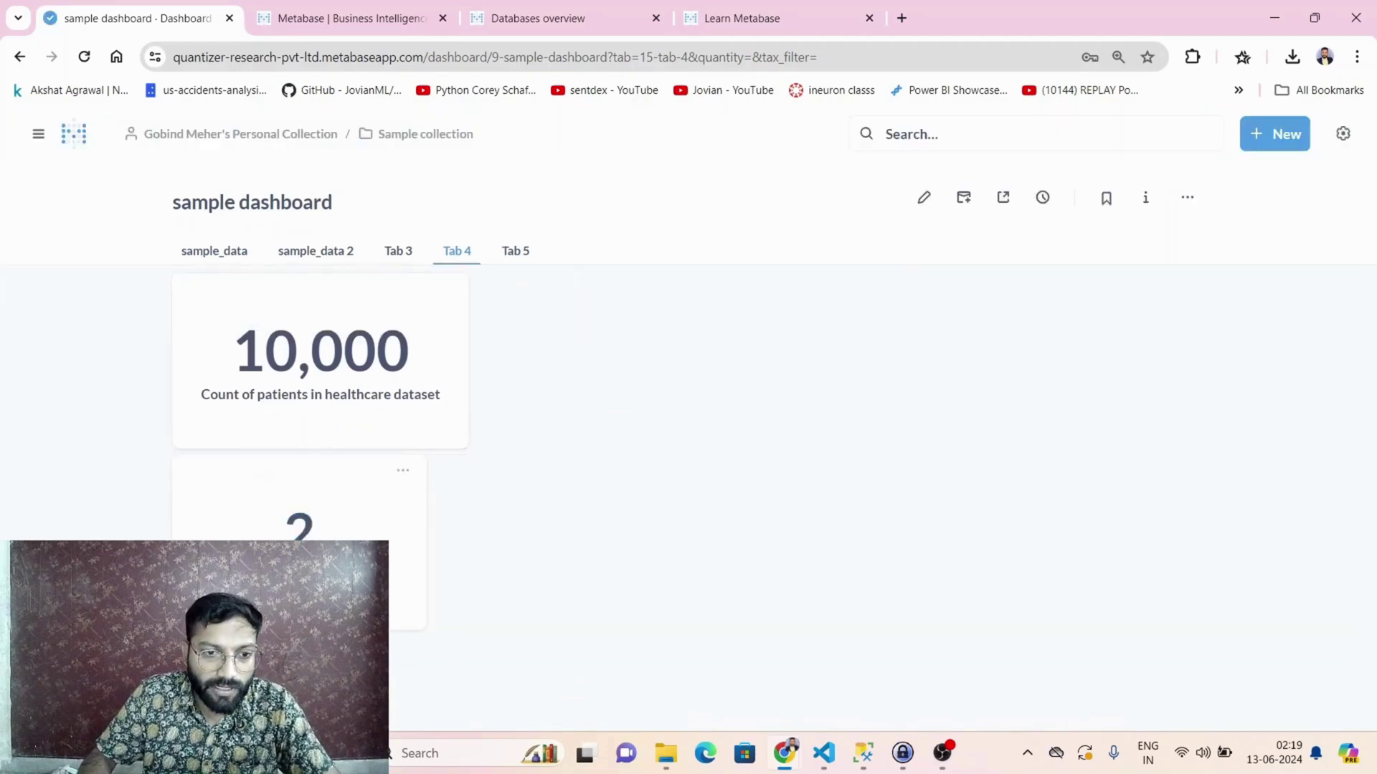
# Open the 'Data where Gender is Male' question and switch its visualization to Table.
pyautogui.click(299, 566)
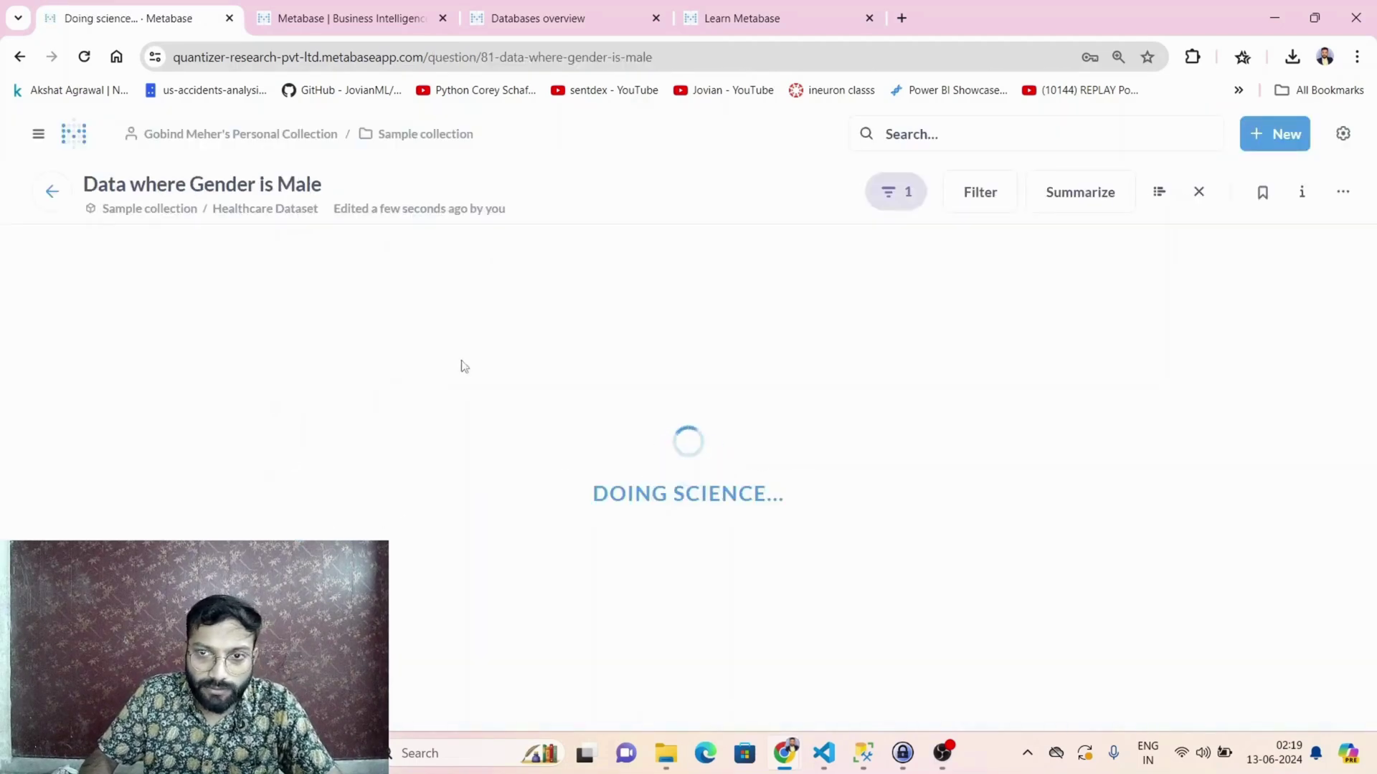
pyautogui.click(80, 707)
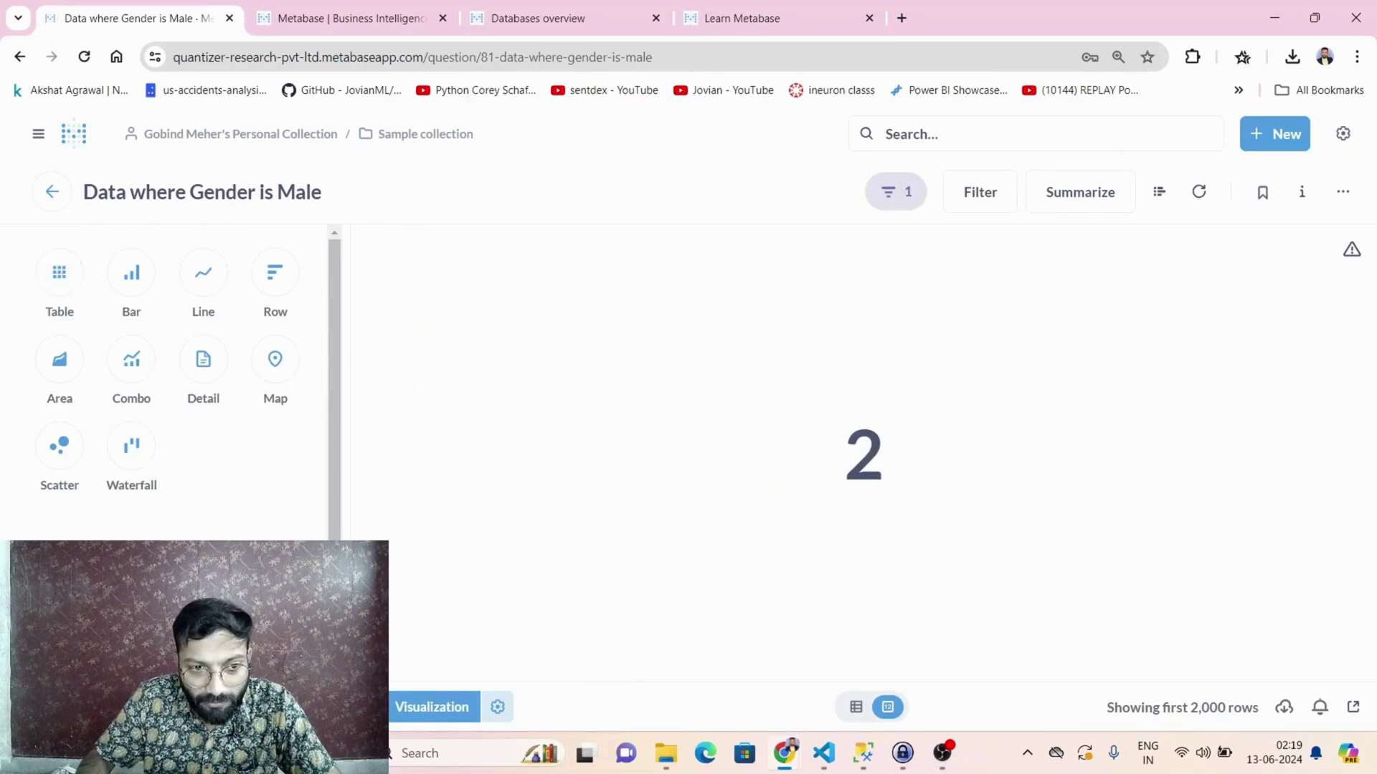
pyautogui.click(62, 278)
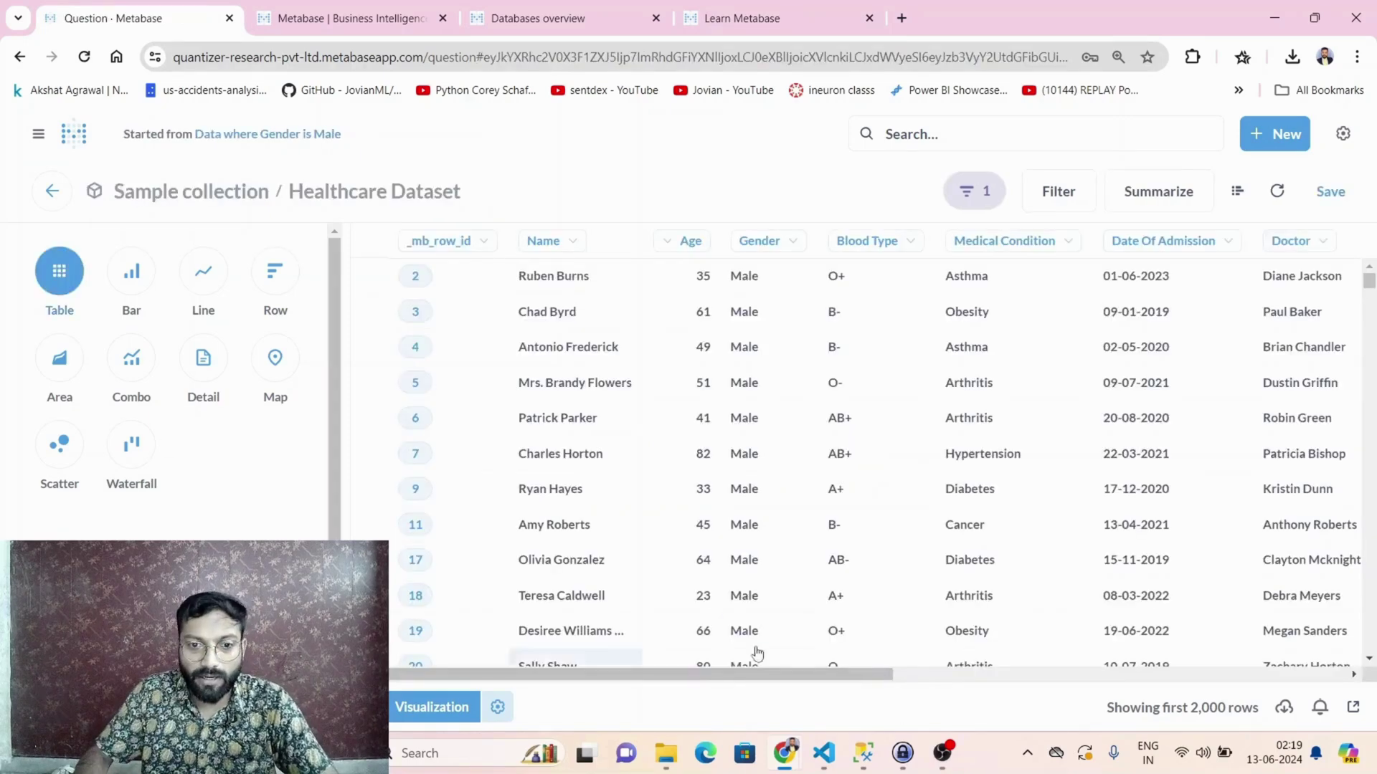
pyautogui.moveTo(882, 675); pyautogui.dragTo(427, 739)
pyautogui.click(432, 706)
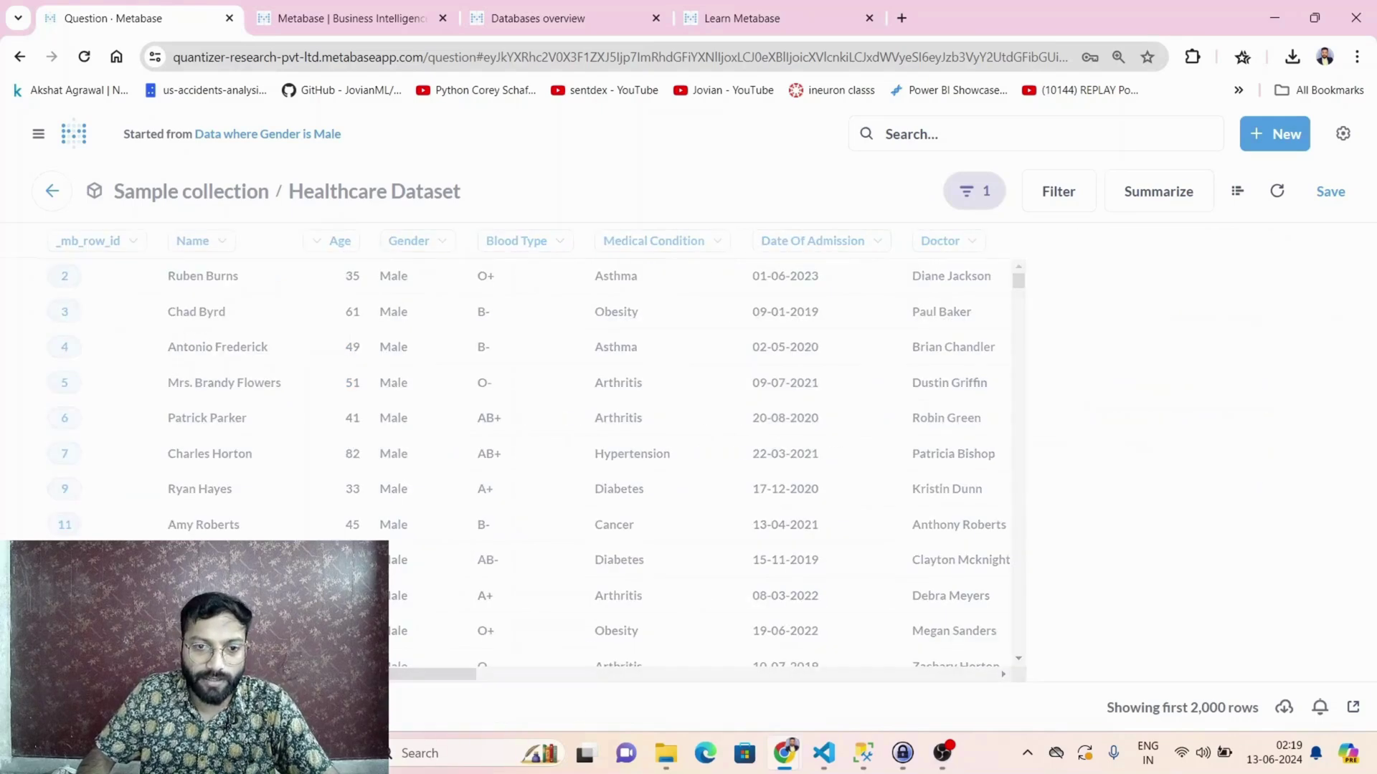
# Save the change, replacing the original question.
pyautogui.click(1330, 191)
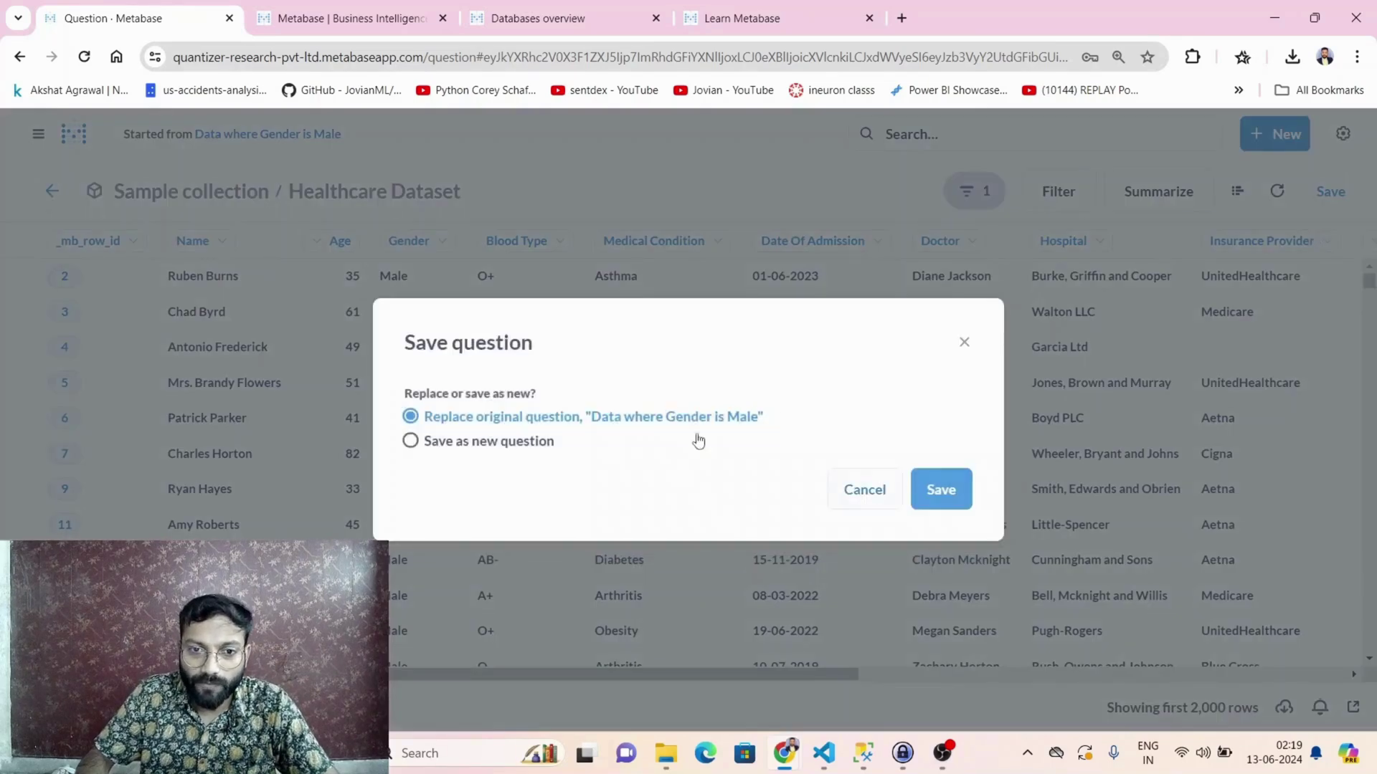
pyautogui.moveTo(484, 418); pyautogui.dragTo(951, 500)
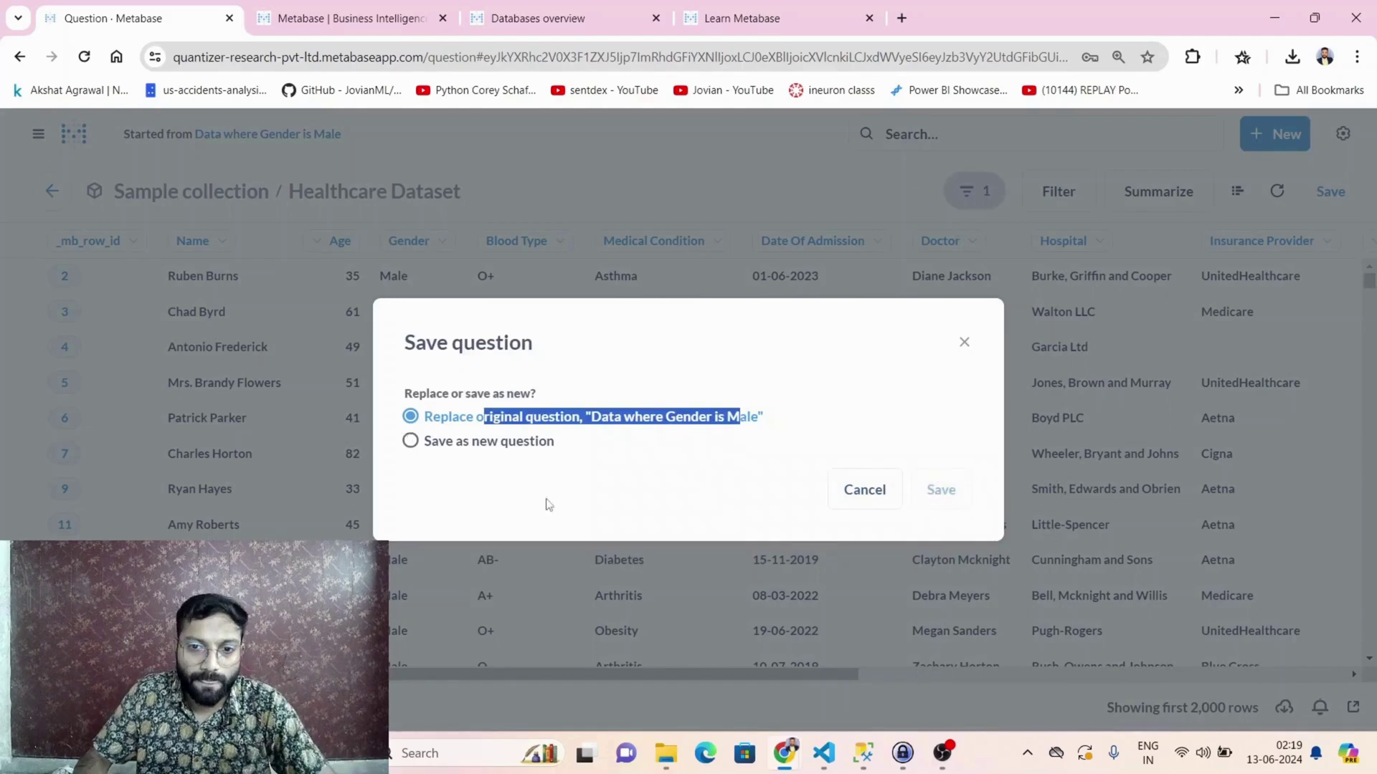
pyautogui.press('Return')
# Open sample dashboard from the Sample collection and go to Tab 4.
pyautogui.click(407, 136)
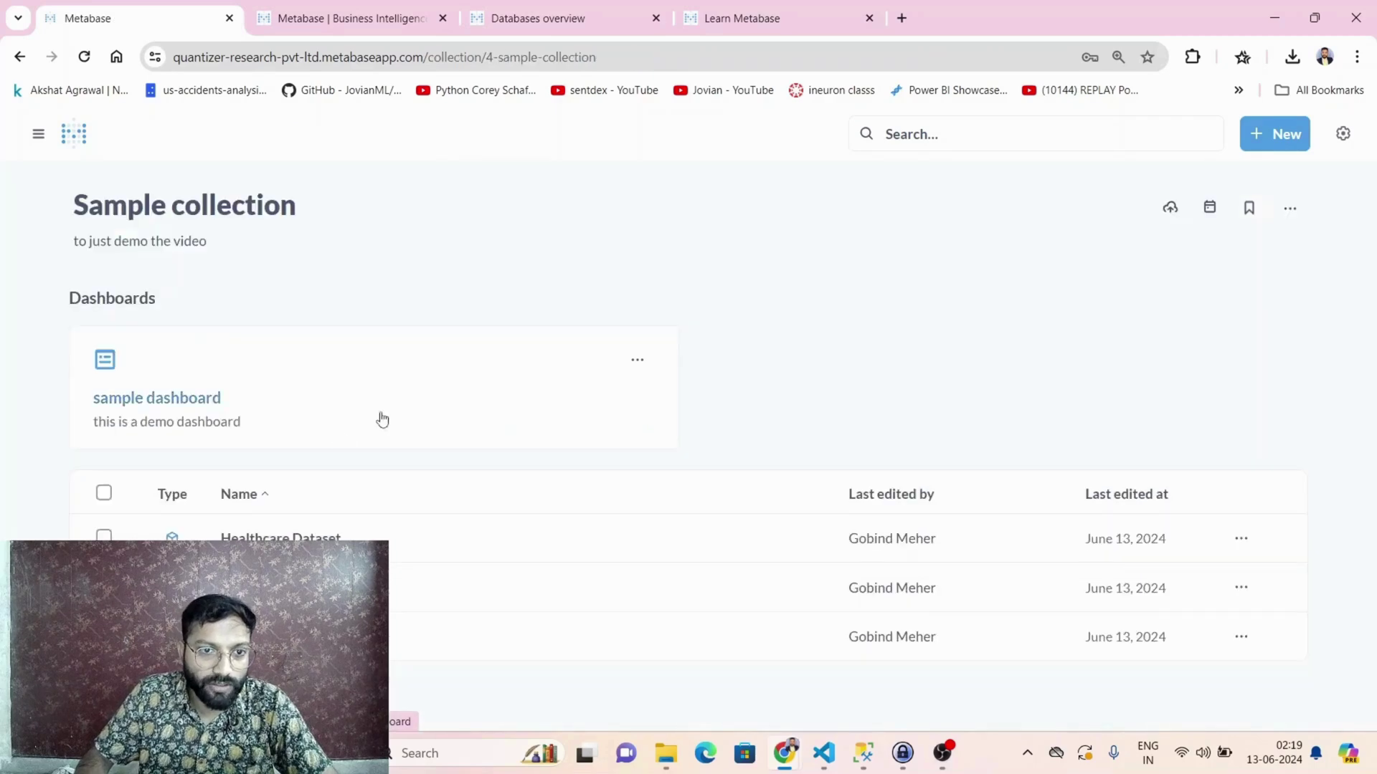
pyautogui.click(175, 399)
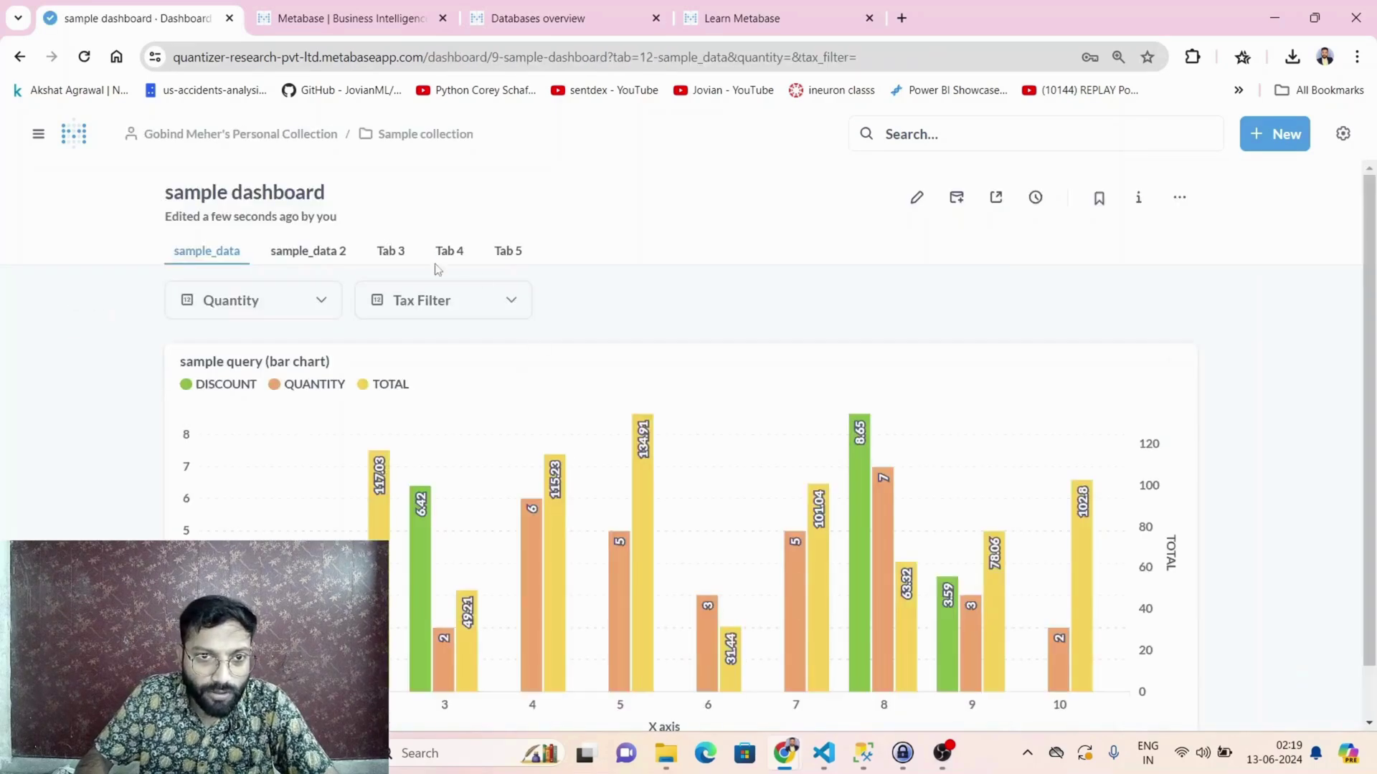
pyautogui.click(449, 252)
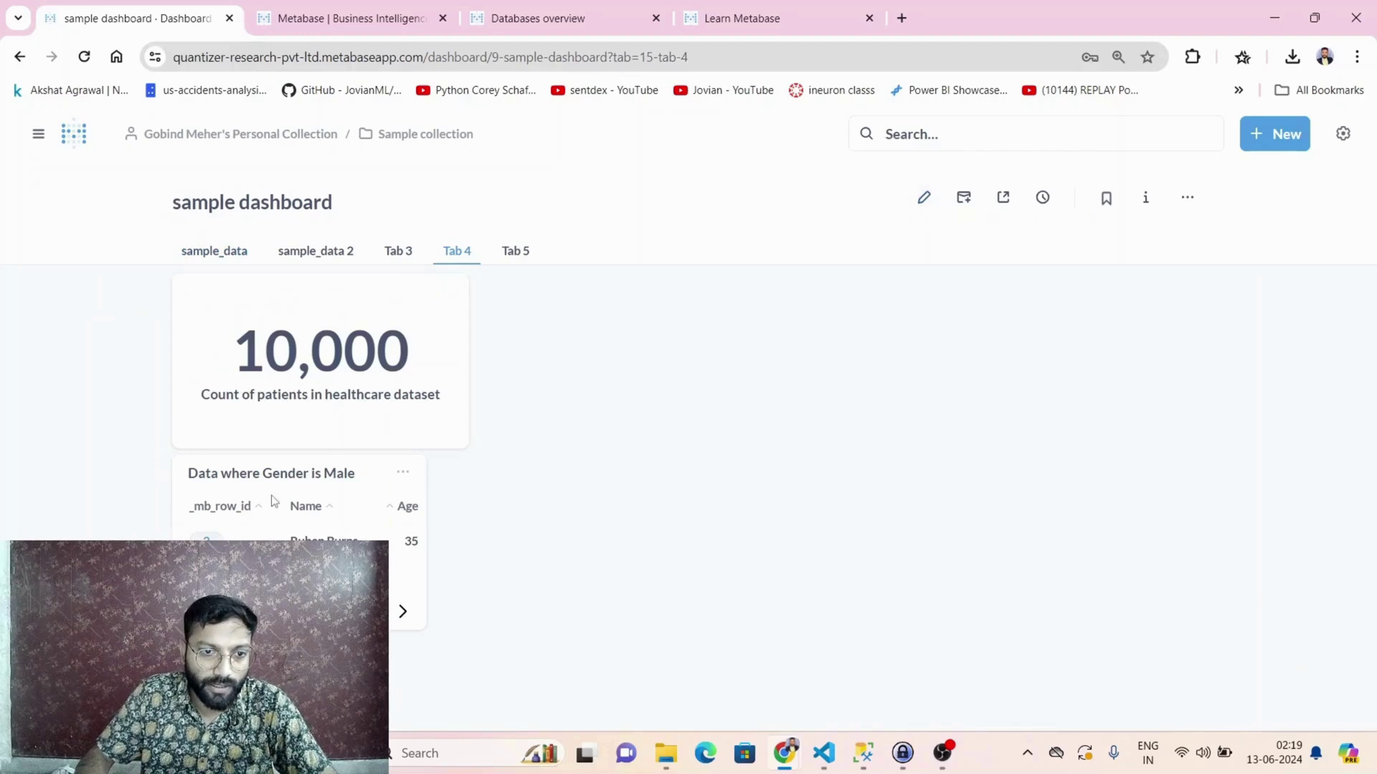
# Widen the 'Data where Gender is Male' table card in edit mode and save.
pyautogui.click(923, 198)
pyautogui.scroll(-3, 724, 373)
pyautogui.moveTo(418, 461); pyautogui.dragTo(1178, 670)
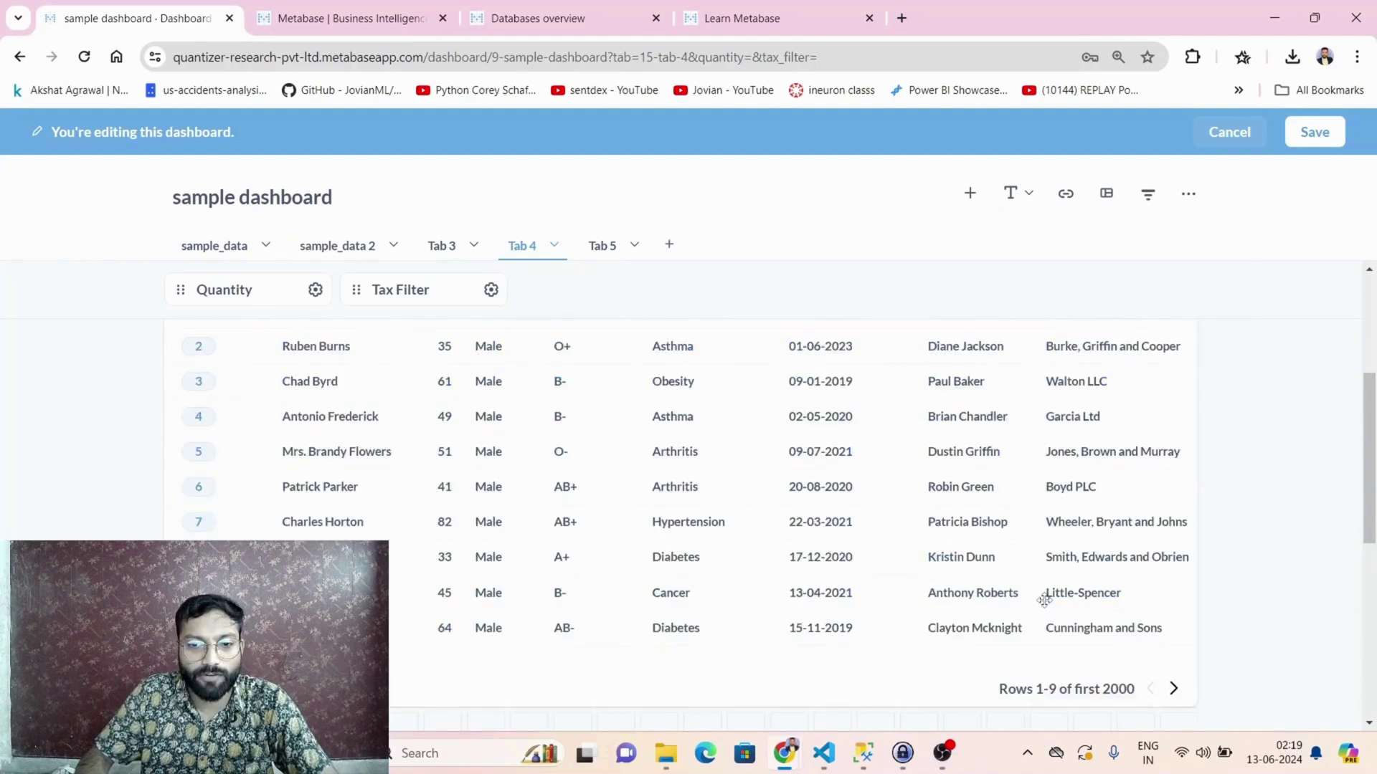
pyautogui.scroll(4, 1034, 593)
pyautogui.click(1325, 138)
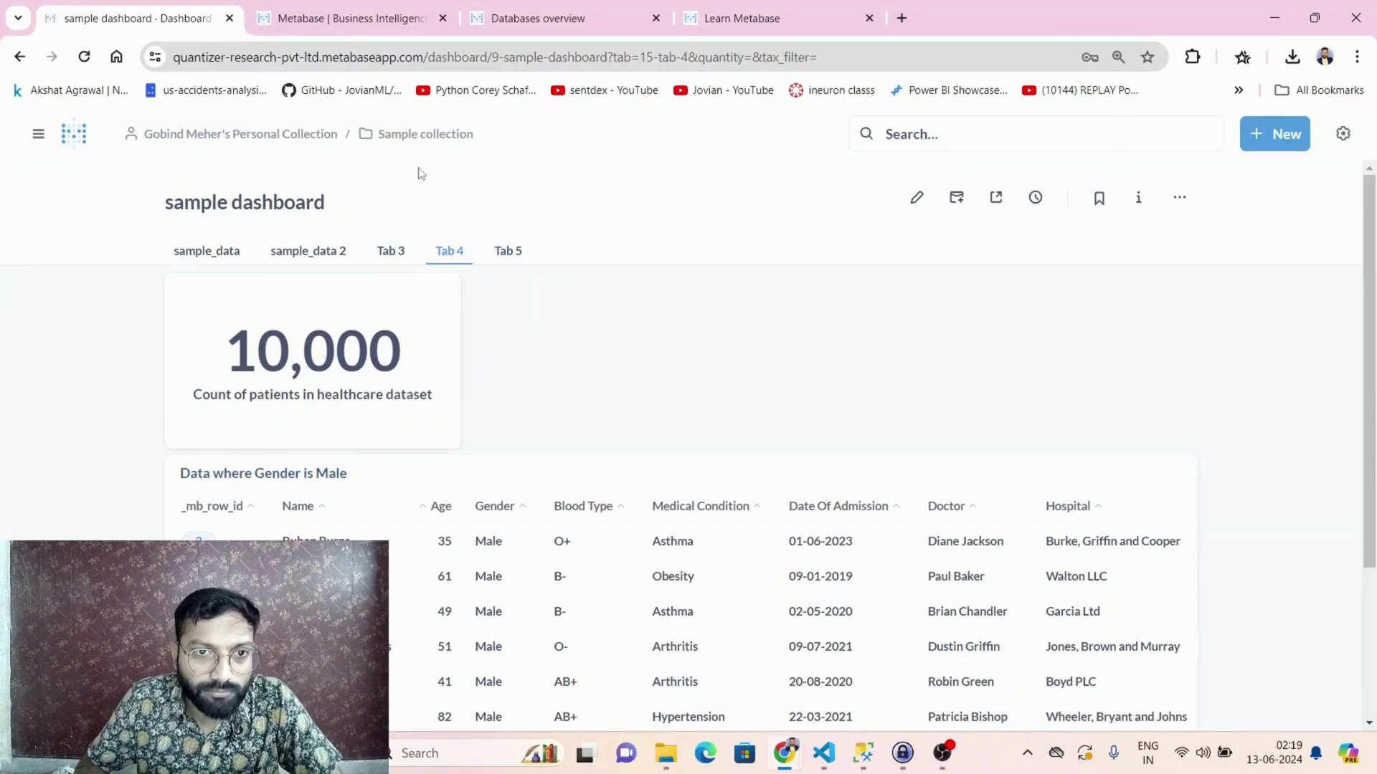
# Open the Healthcare Dataset model from Sample collection in the query editor.
pyautogui.click(427, 139)
pyautogui.scroll(-1, 430, 477)
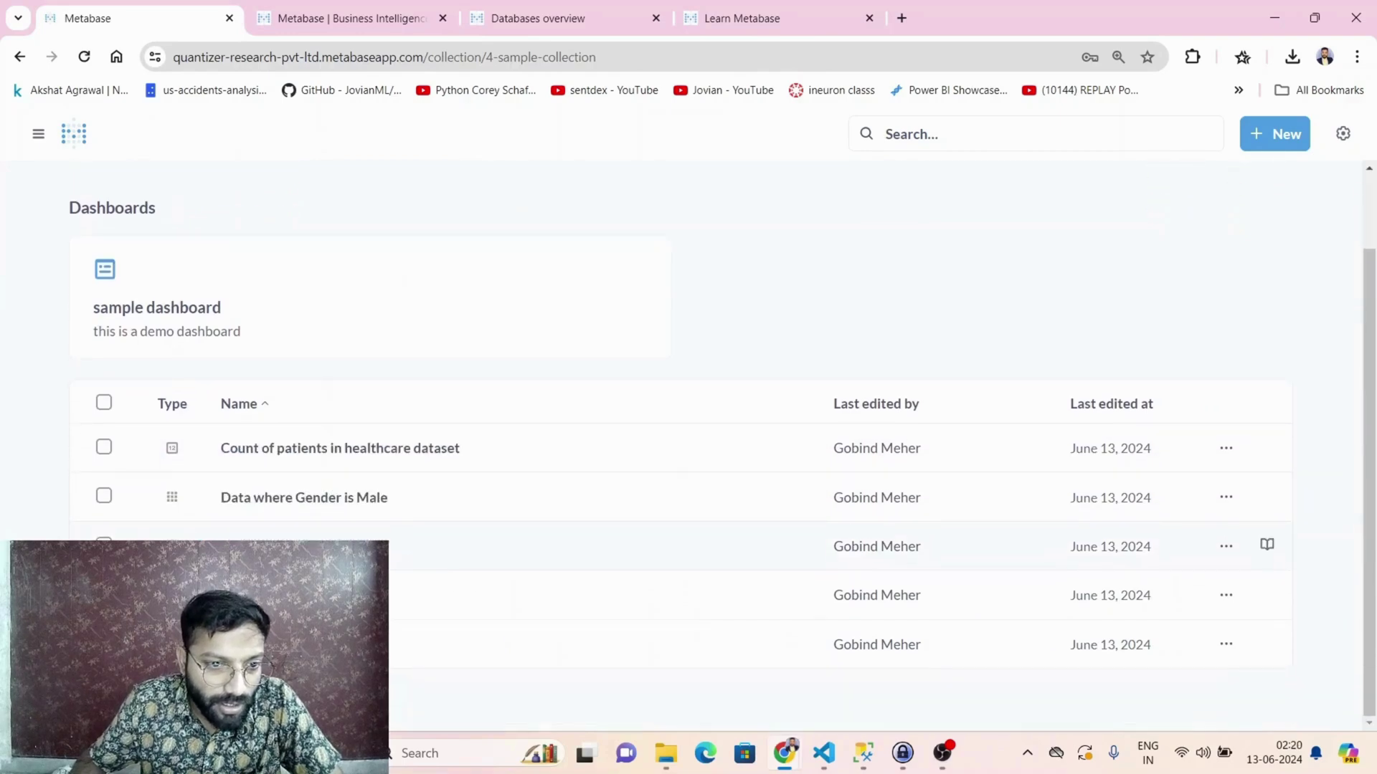
pyautogui.click(273, 547)
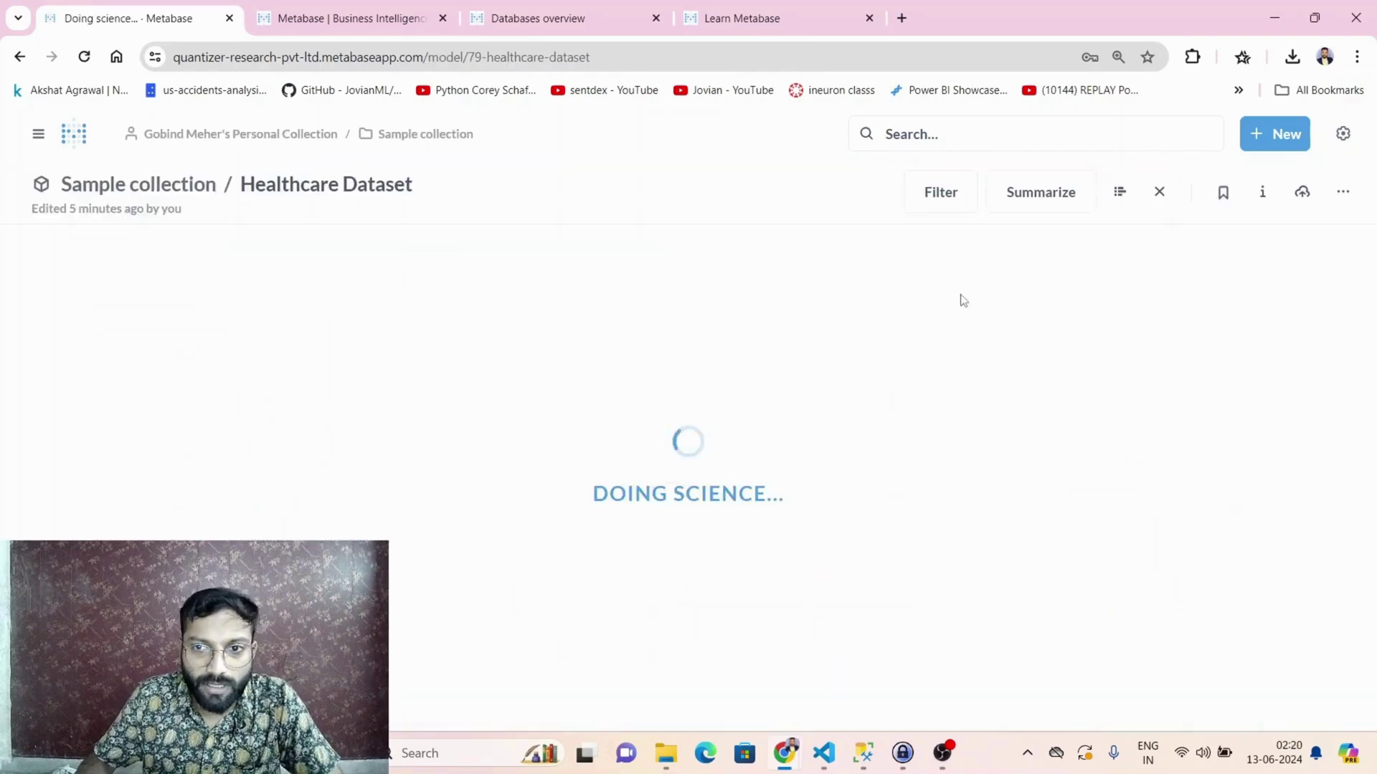
pyautogui.click(1121, 195)
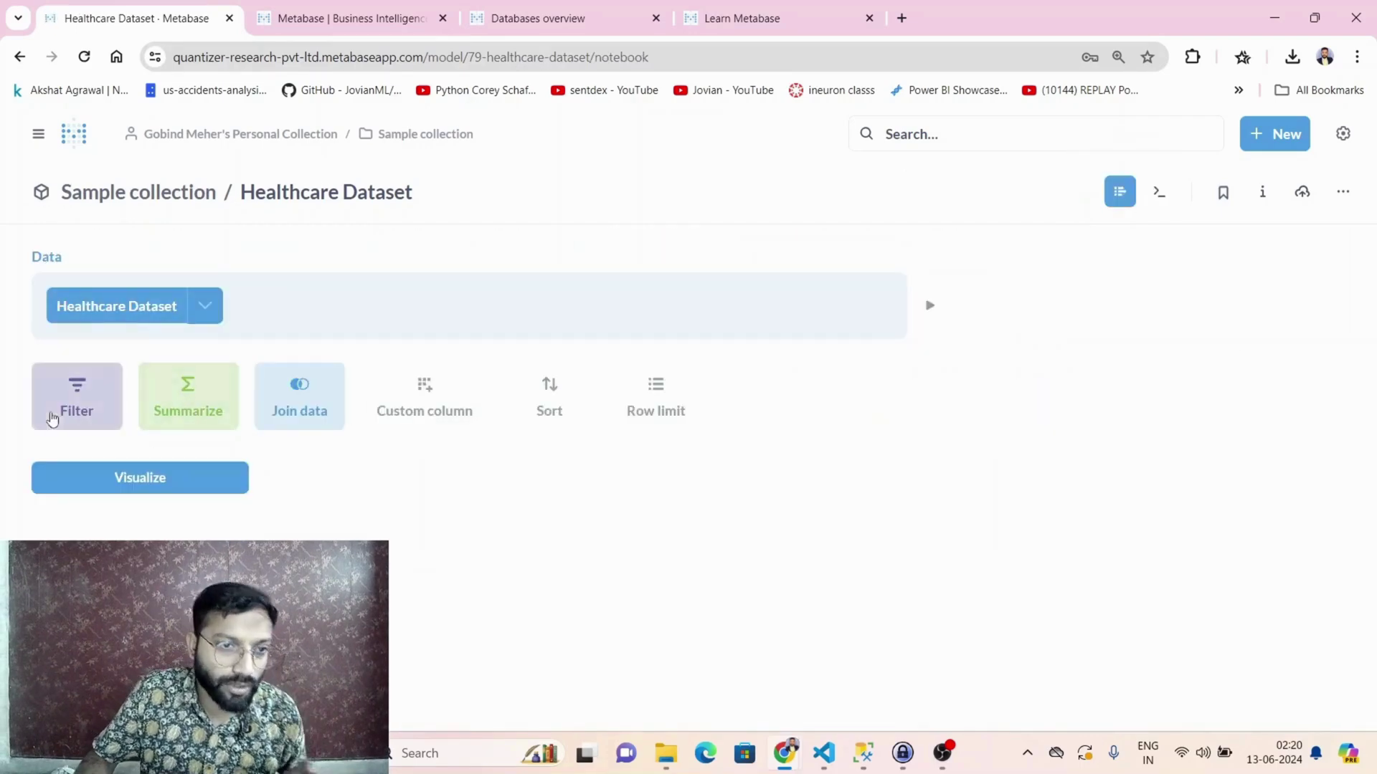
# Add a Summarize step computing the Average of Billing Amount.
pyautogui.click(222, 407)
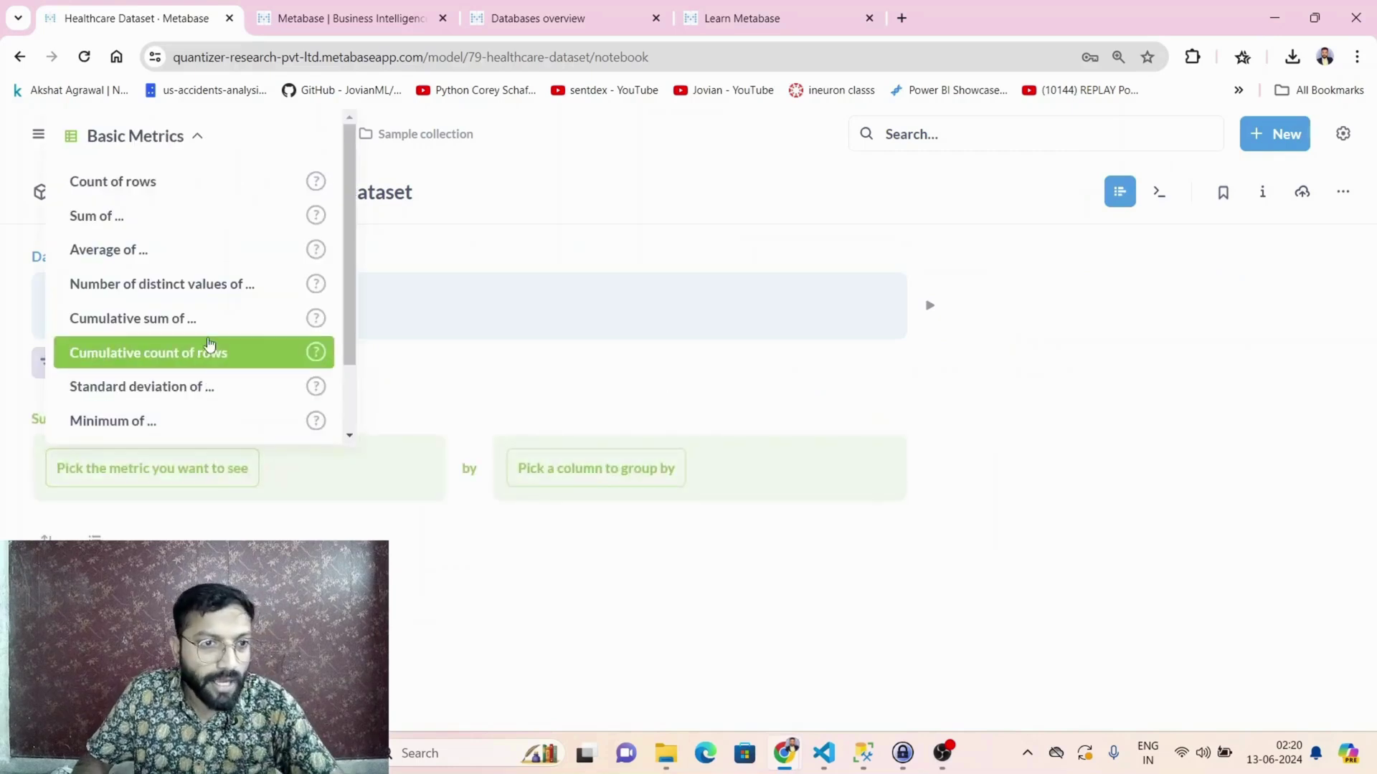
pyautogui.scroll(-1, 193, 341)
pyautogui.scroll(1, 177, 316)
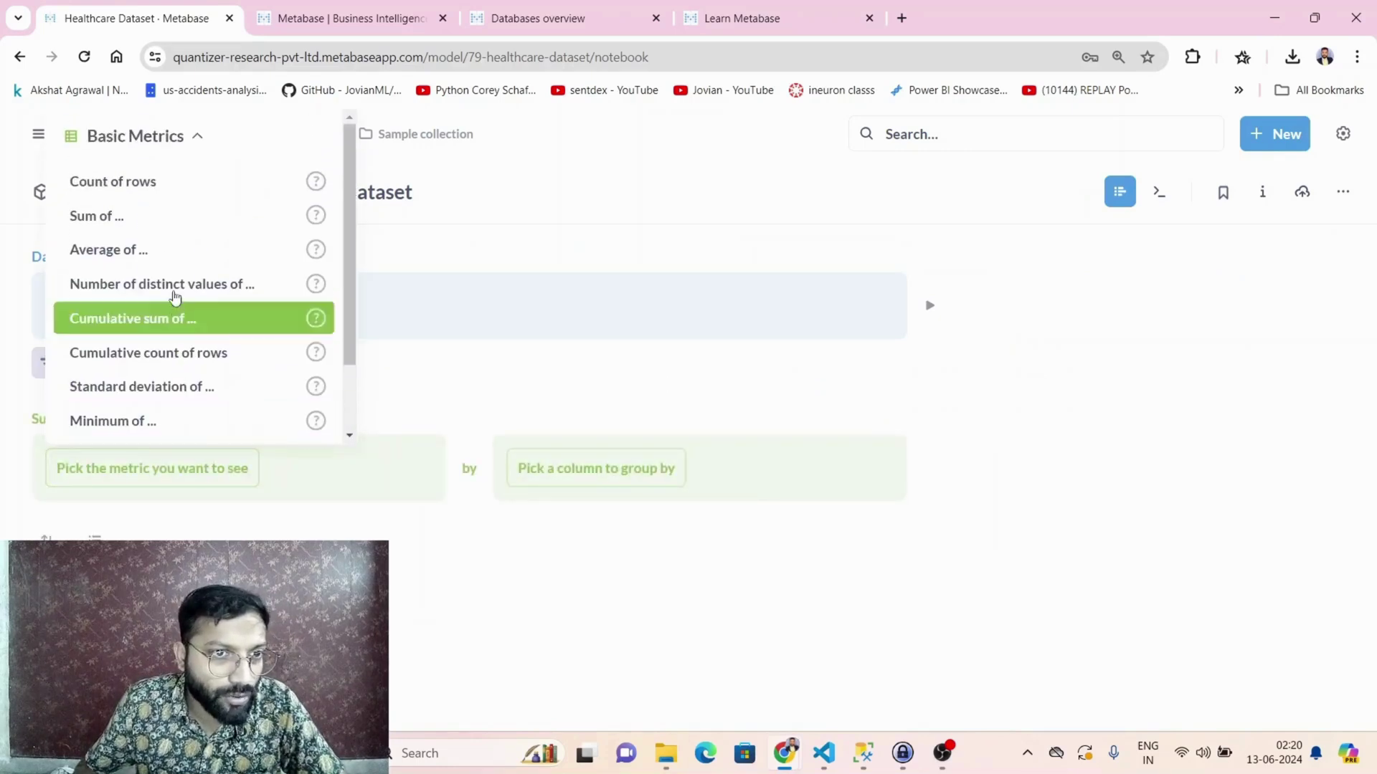
pyautogui.click(159, 252)
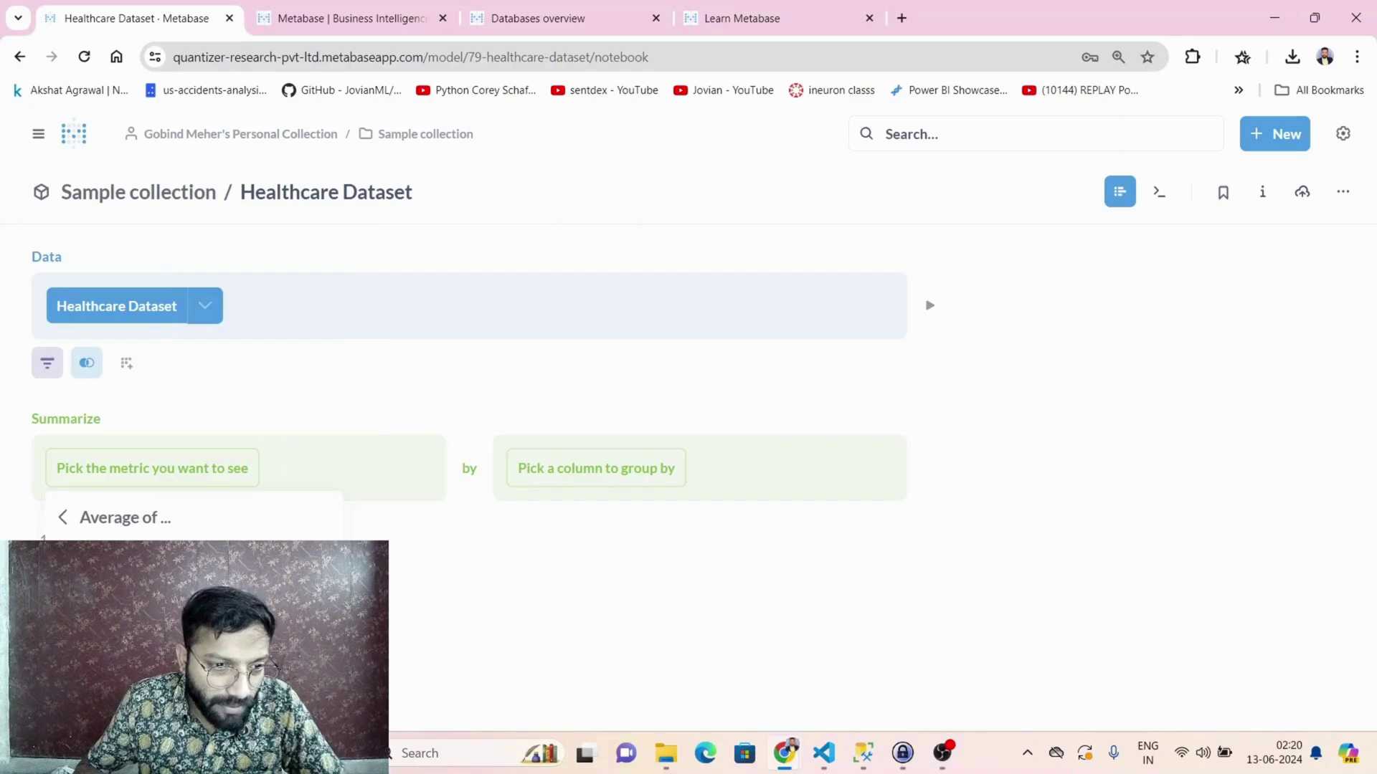
pyautogui.click(144, 574)
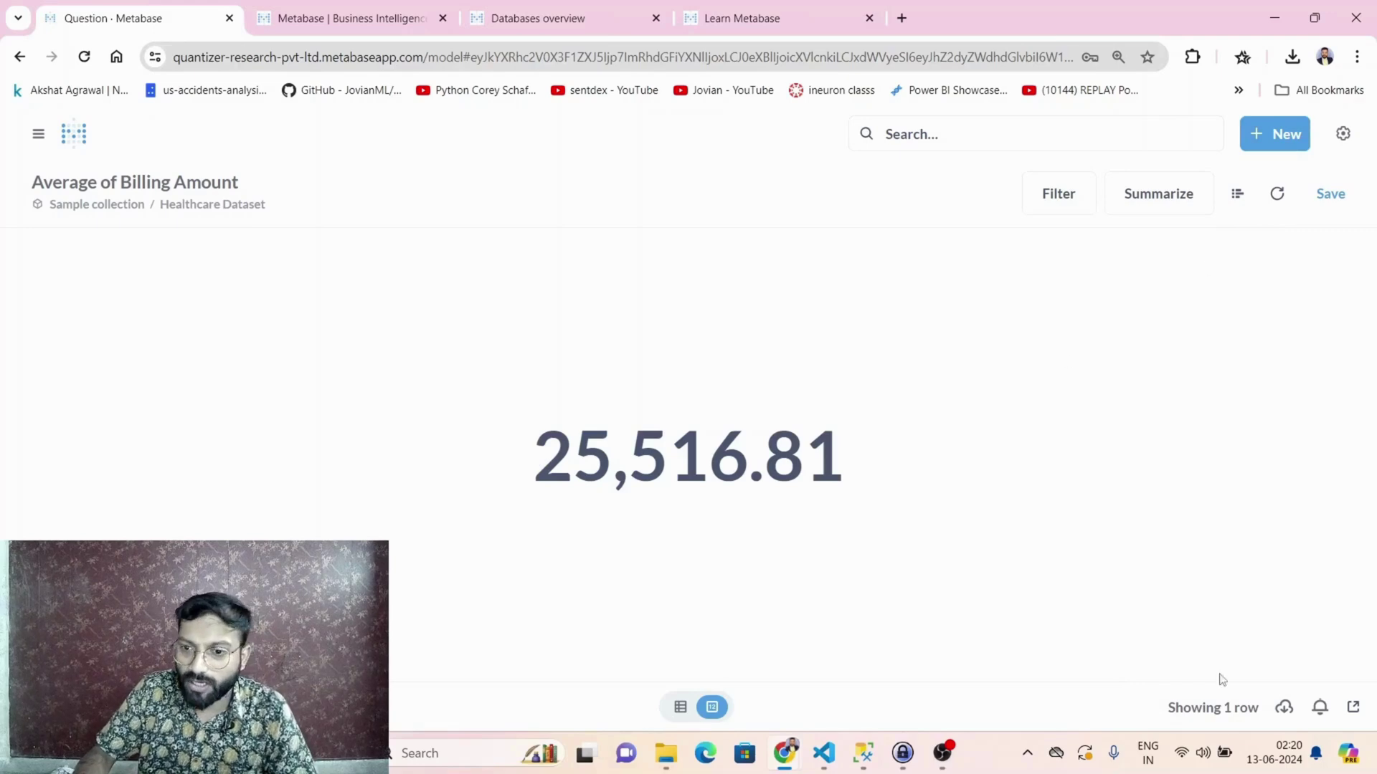
# Group the average Billing Amount by Medical Condition and preview it (Arthritis 25,187.63).
pyautogui.click(1235, 195)
pyautogui.click(781, 481)
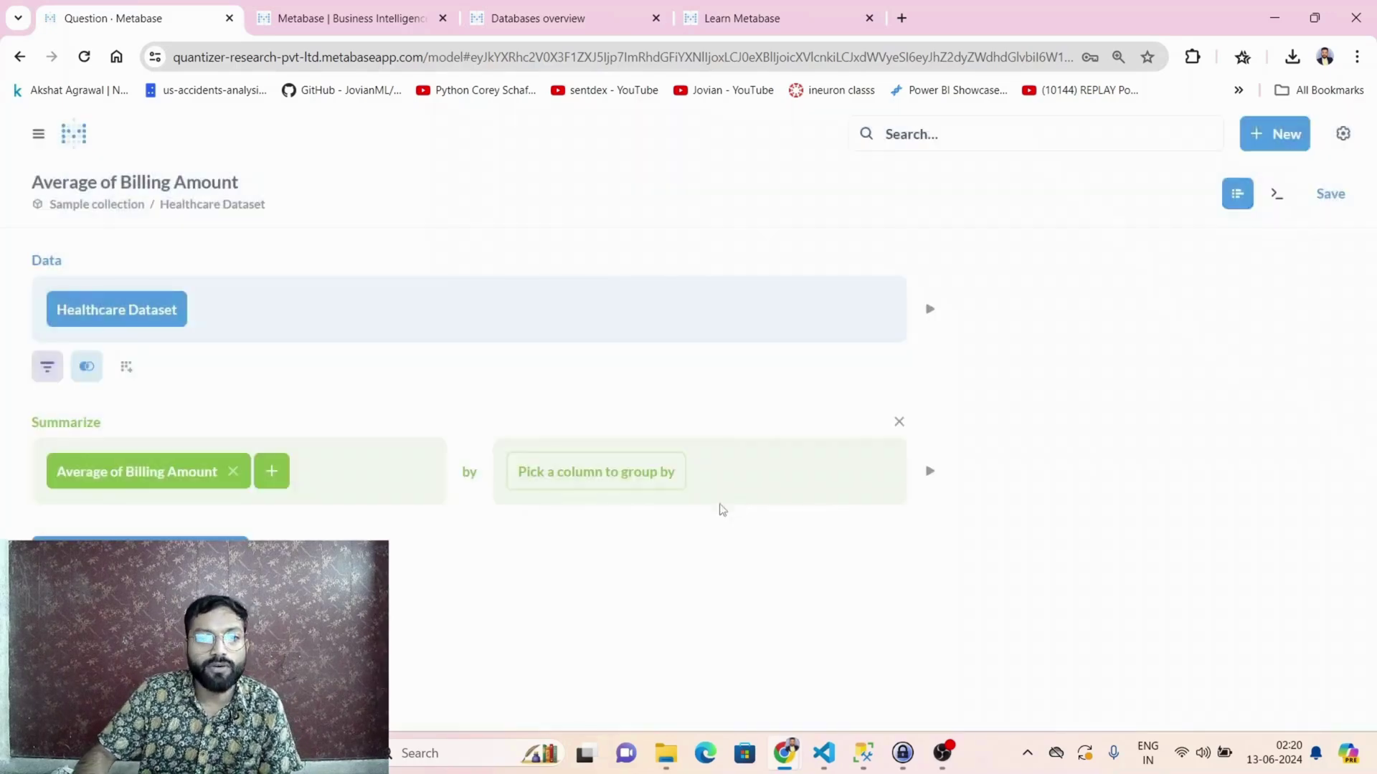
pyautogui.click(578, 479)
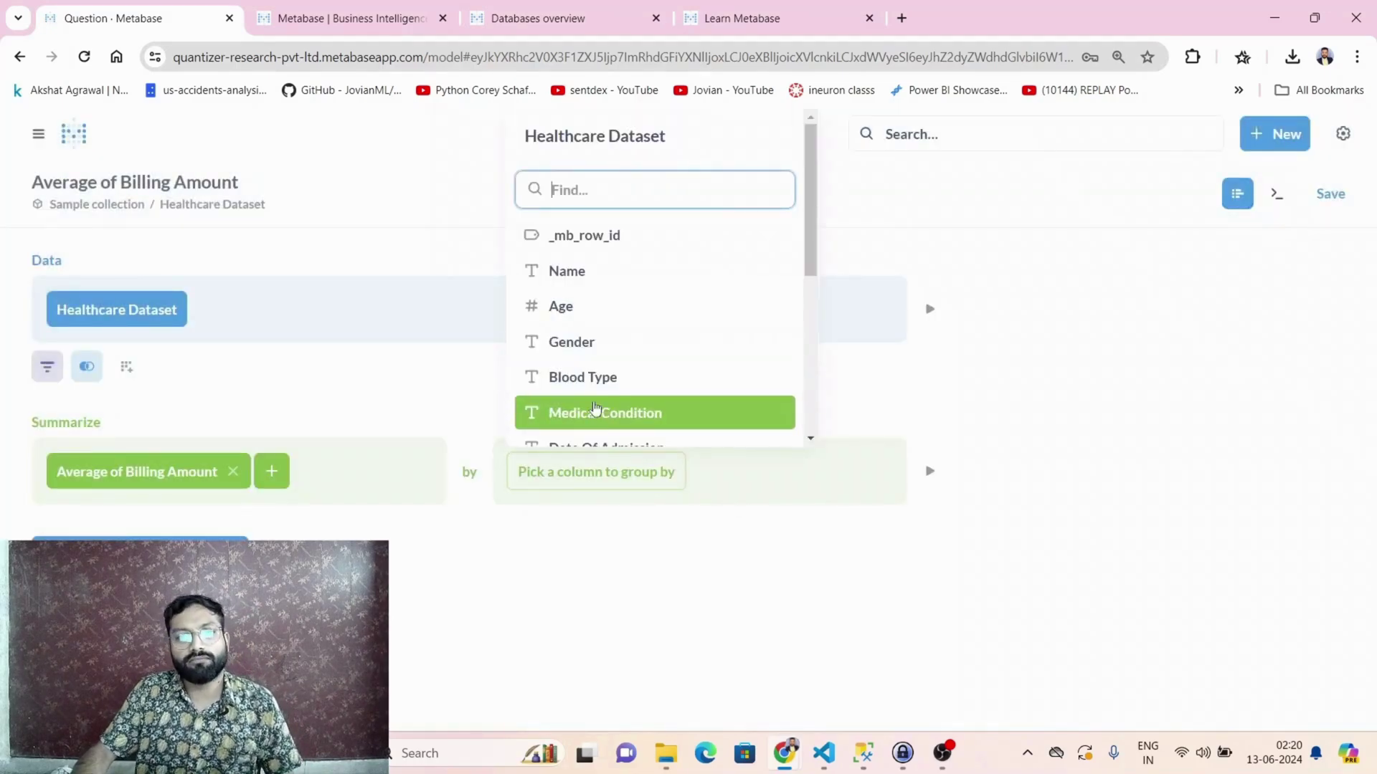
pyautogui.scroll(-1, 610, 359)
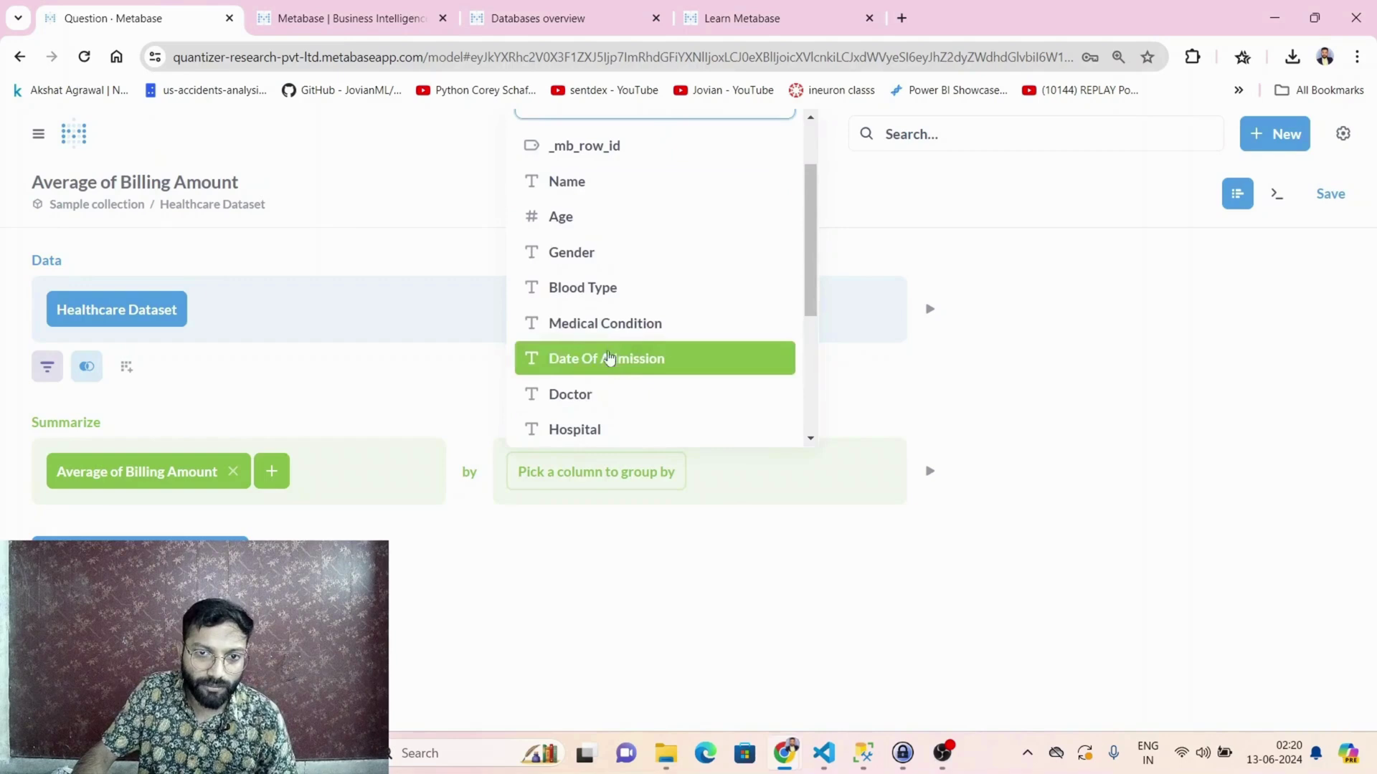
pyautogui.click(613, 334)
pyautogui.click(929, 471)
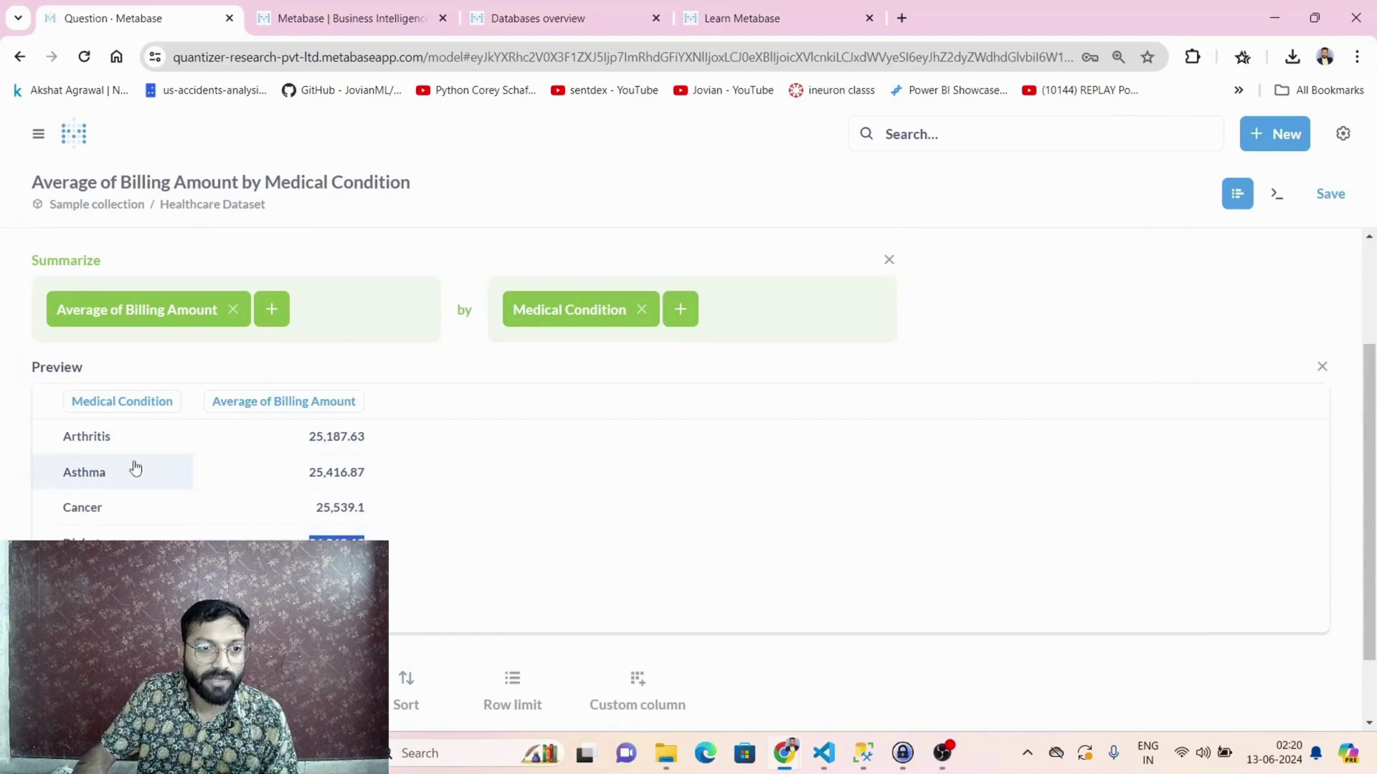
pyautogui.moveTo(311, 443); pyautogui.dragTo(366, 445)
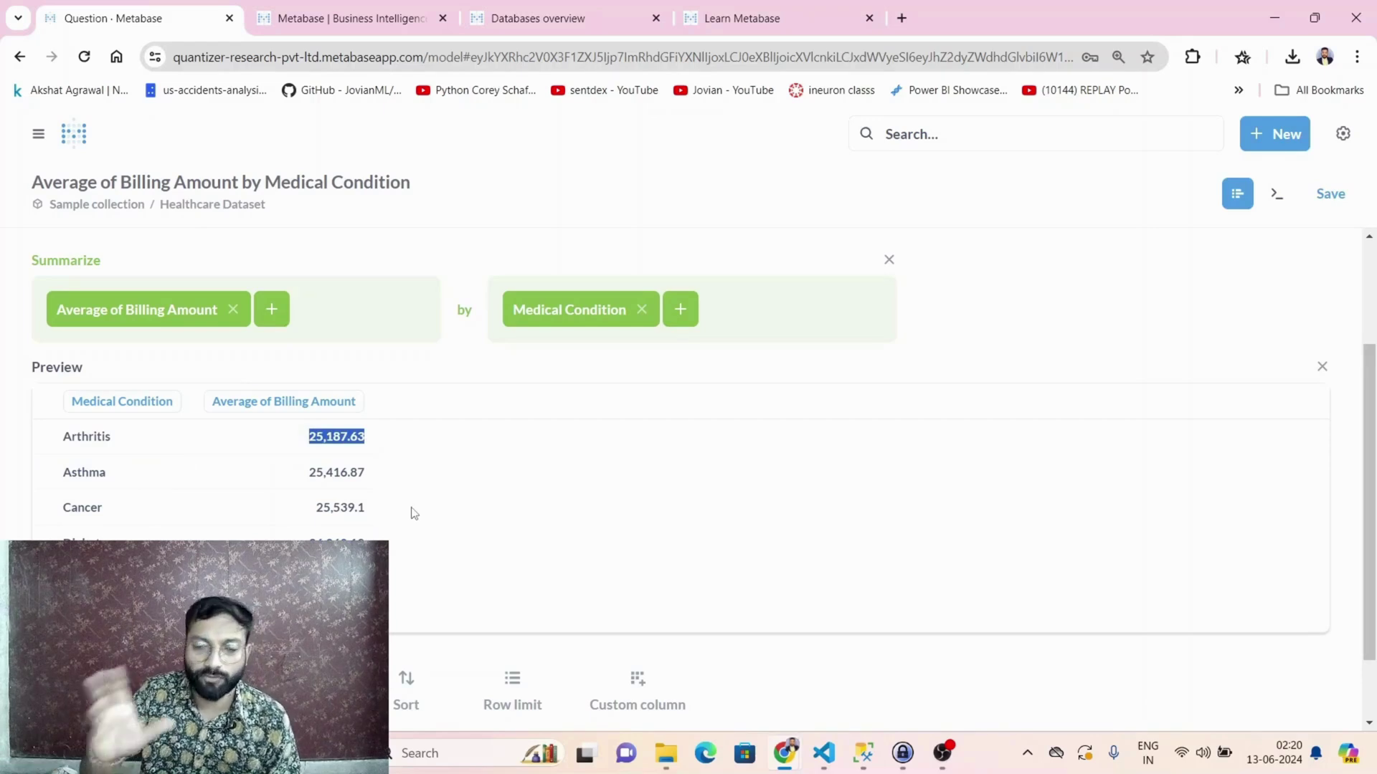
# Skip adding a sort and visualize the six per-condition averages.
pyautogui.scroll(-1, 413, 513)
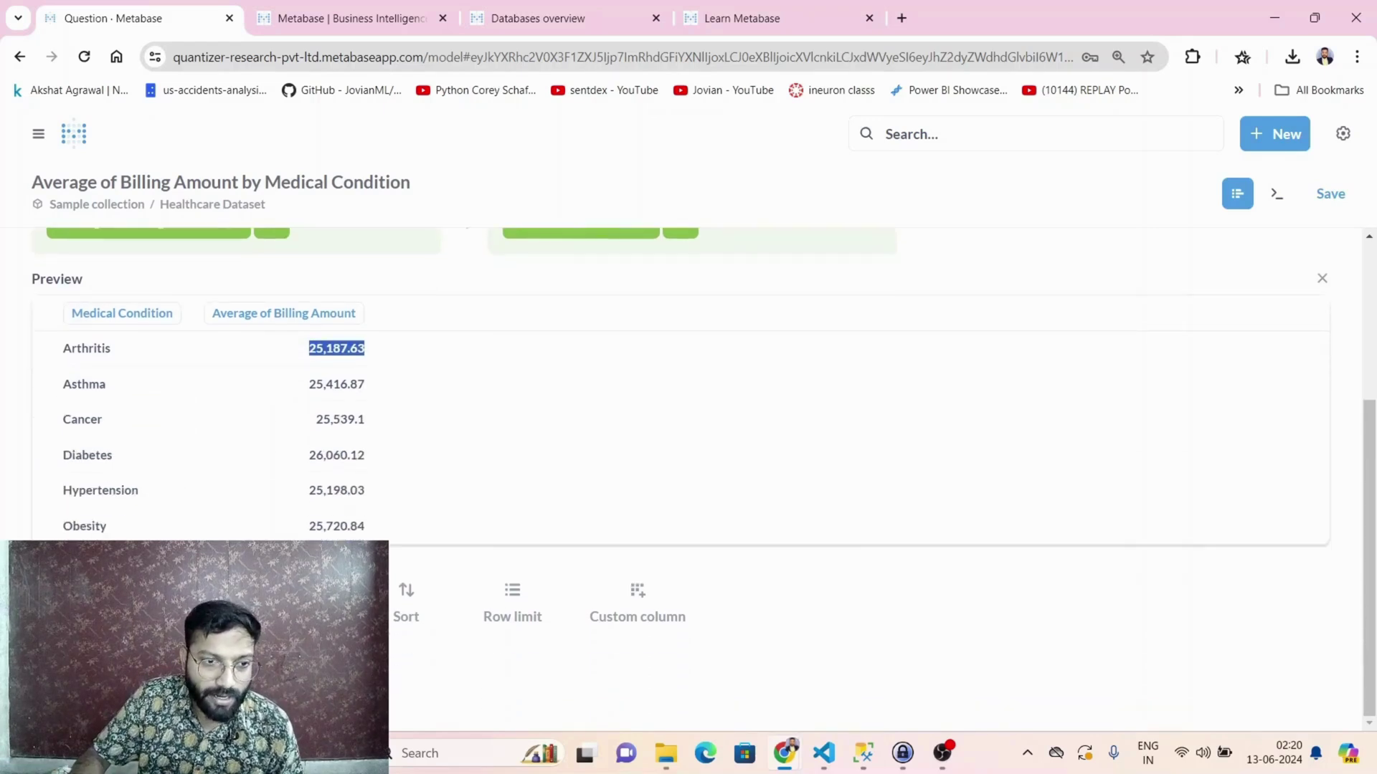
pyautogui.click(405, 601)
pyautogui.click(525, 593)
pyautogui.scroll(-2, 906, 624)
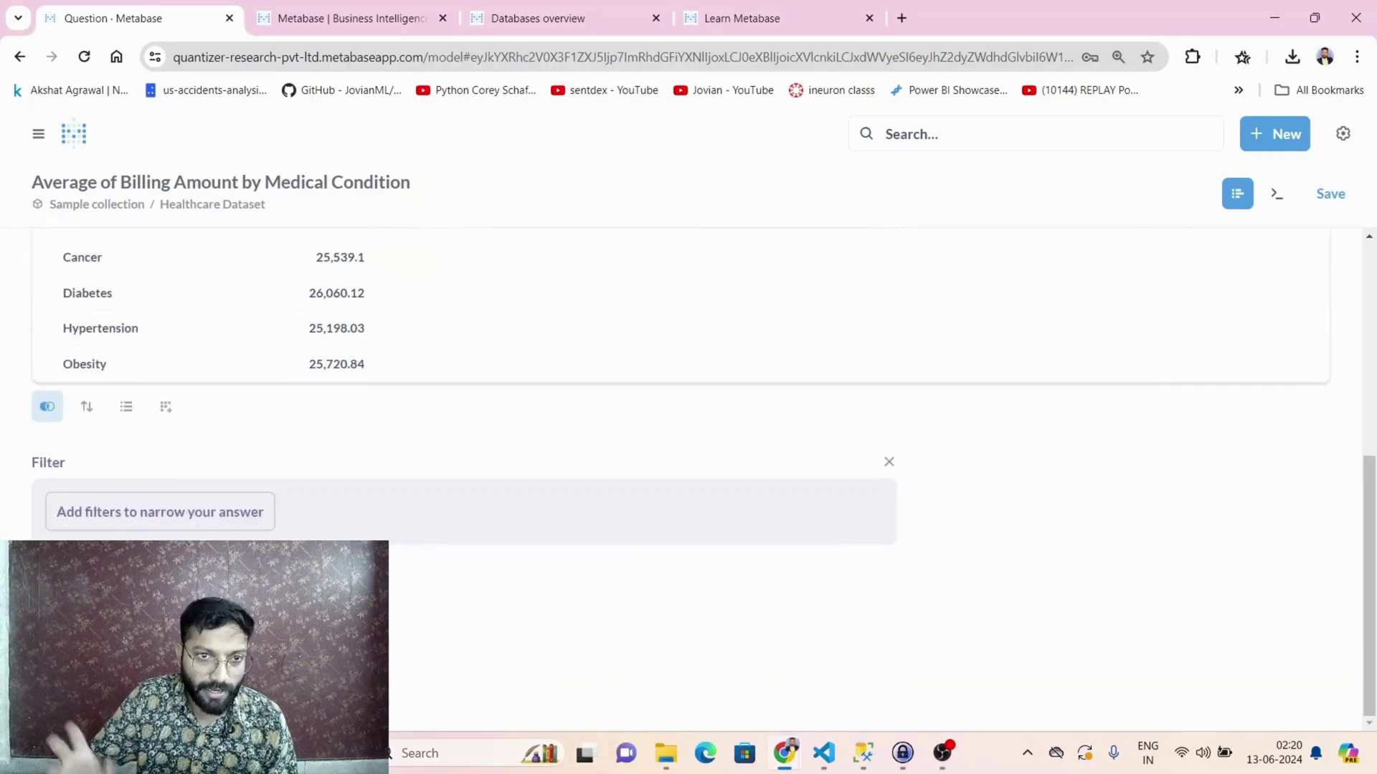
pyautogui.scroll(3, 681, 466)
pyautogui.scroll(-3, 681, 466)
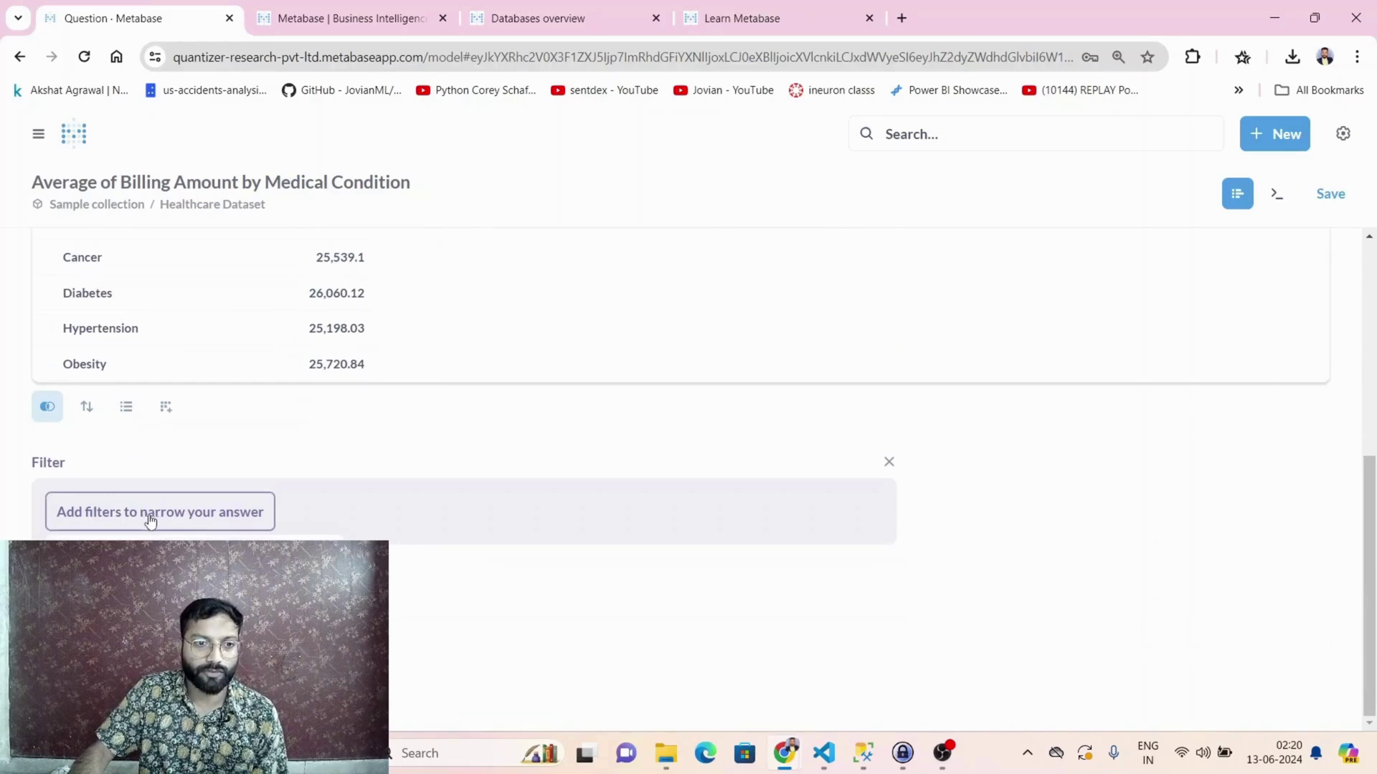
pyautogui.click(72, 573)
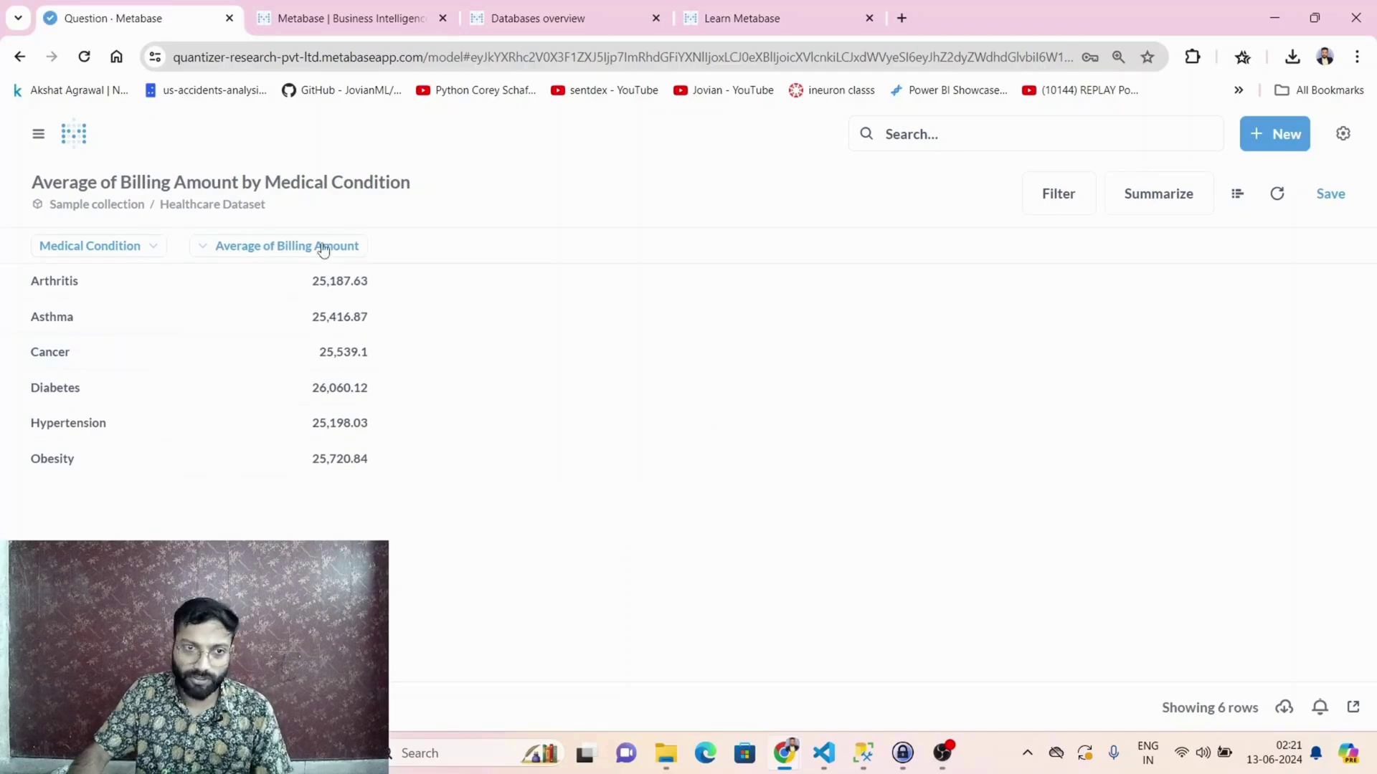
# Save as 'Avg Billing amount acc to Medical condition' in Sample collection and accept adding to a dashboard.
pyautogui.click(1330, 194)
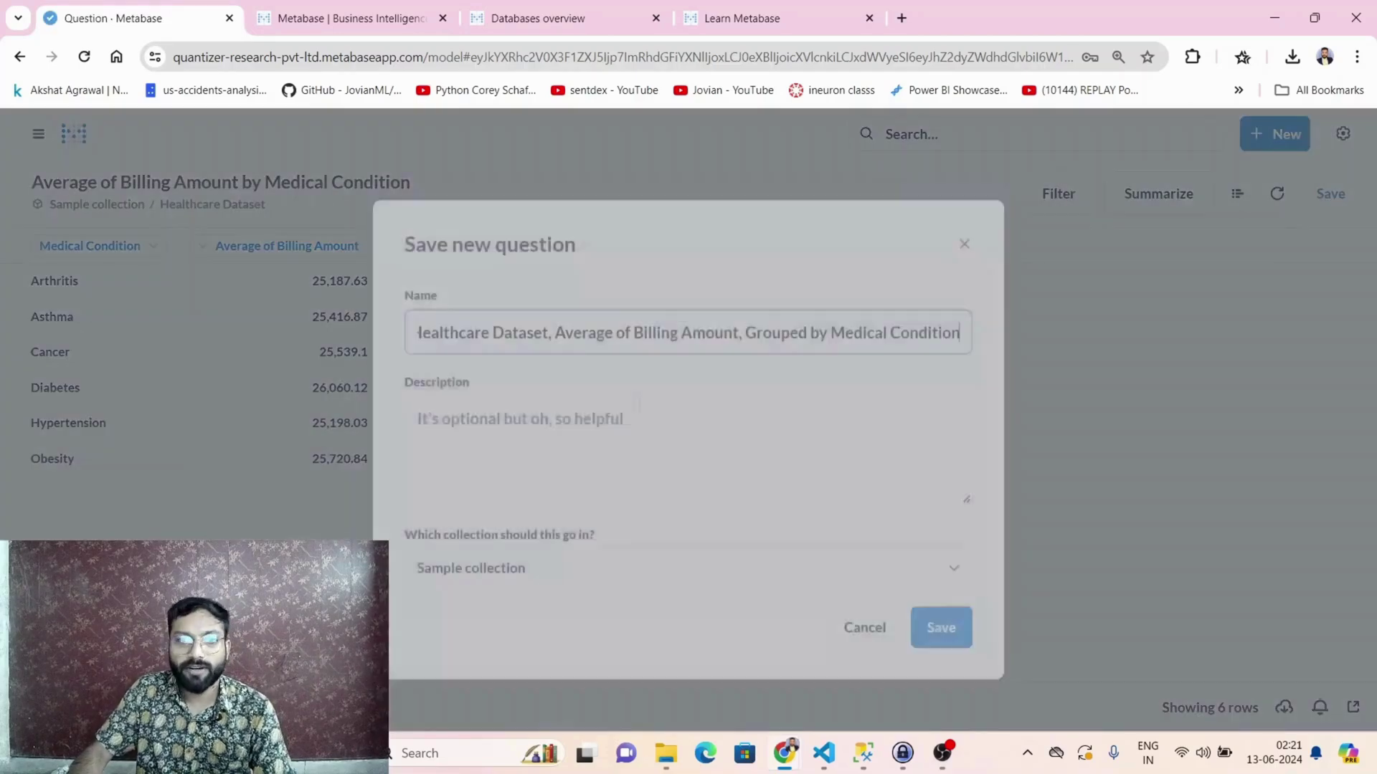
pyautogui.tripleClick(850, 304)
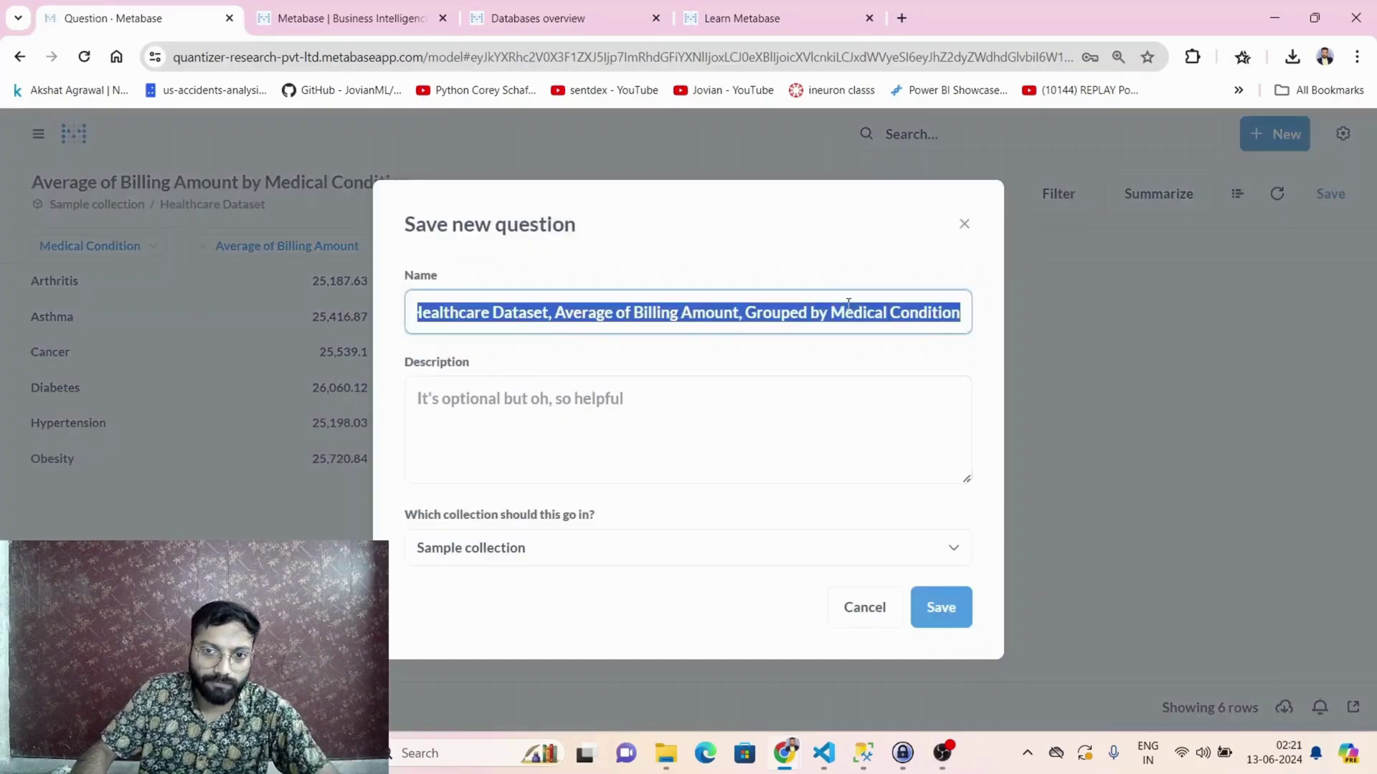
pyautogui.write('Avg Bi')
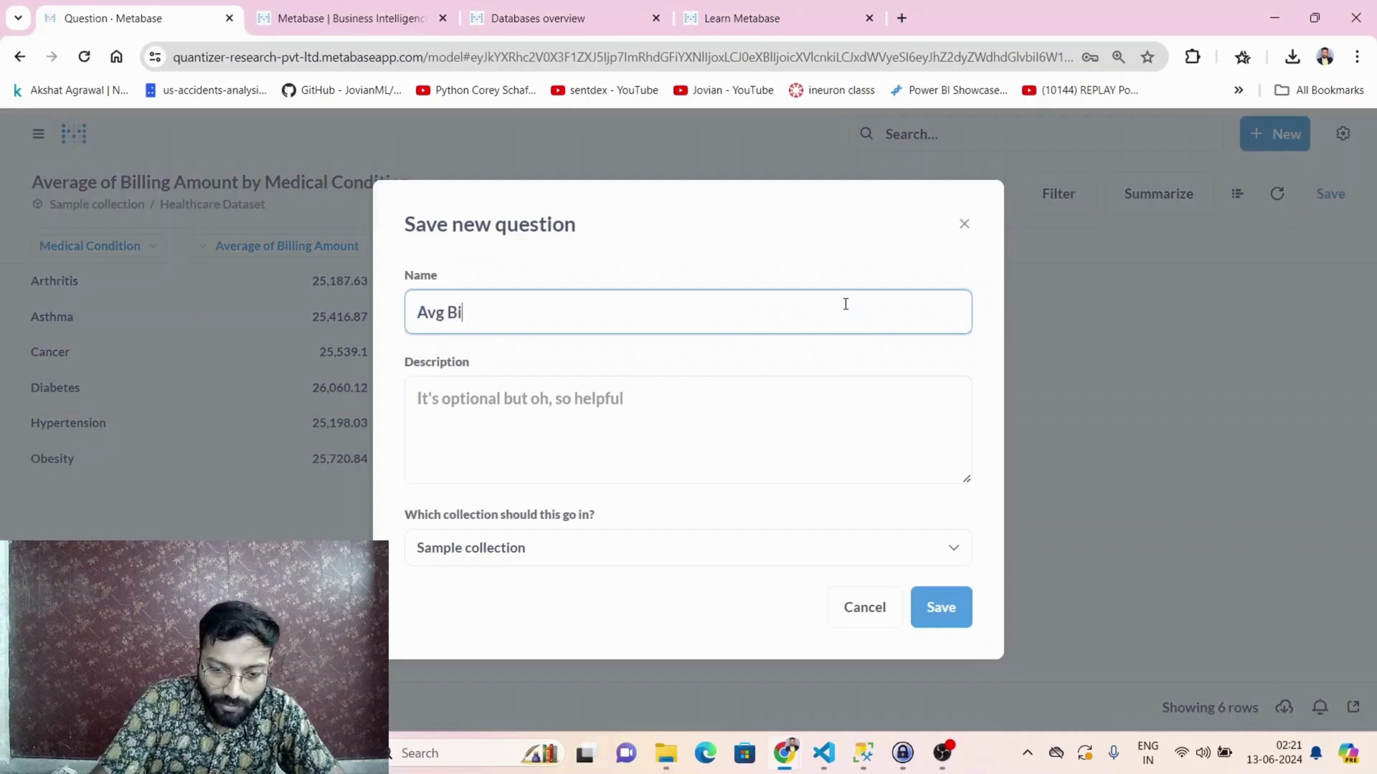
pyautogui.write('lling amount acc to Medical condition')
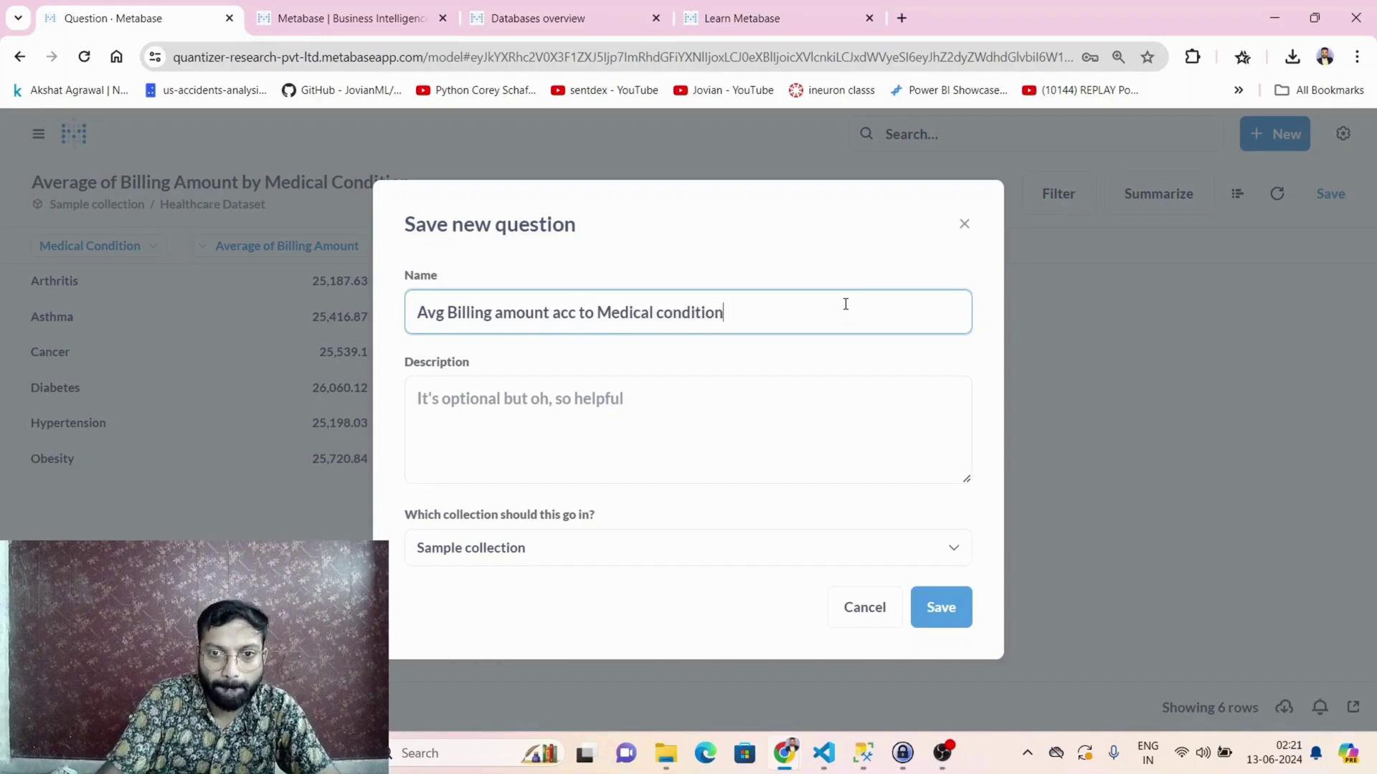
pyautogui.click(562, 550)
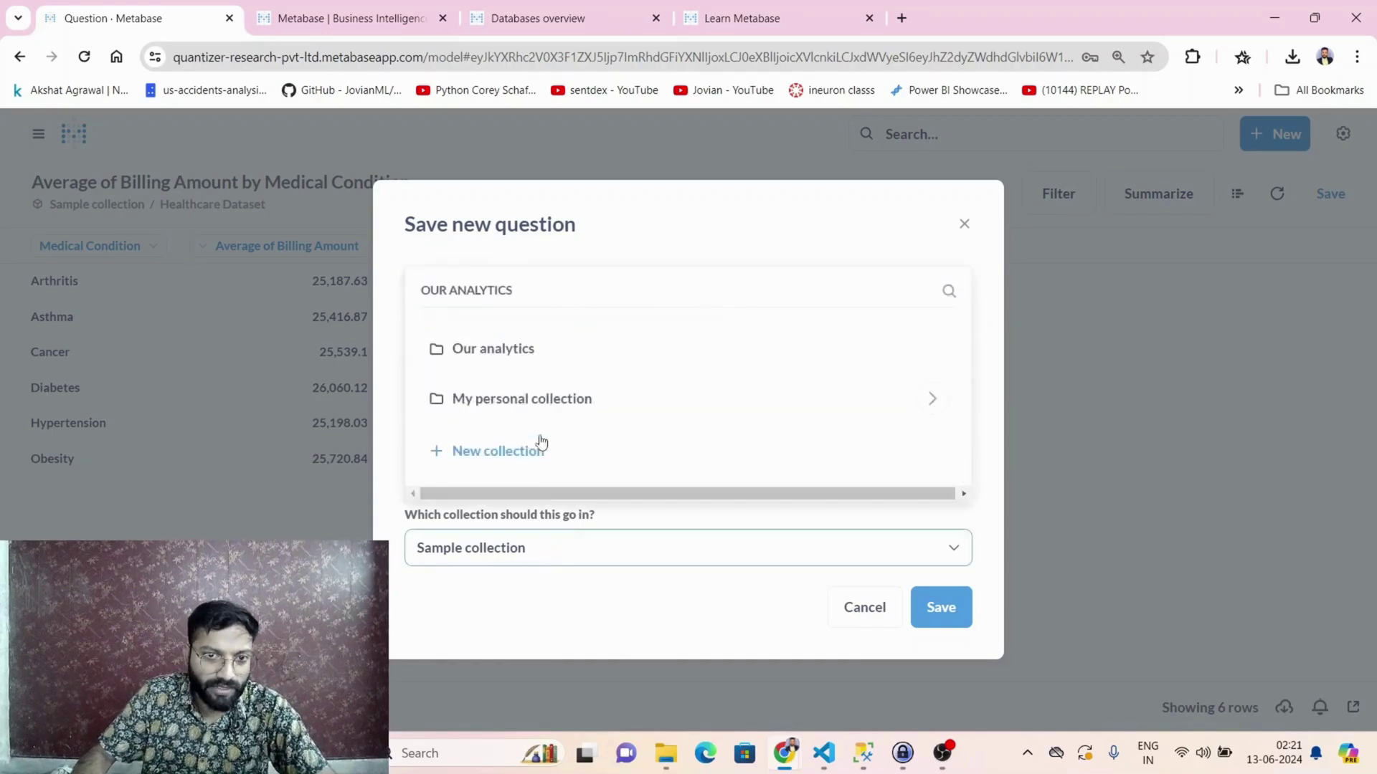
pyautogui.click(942, 606)
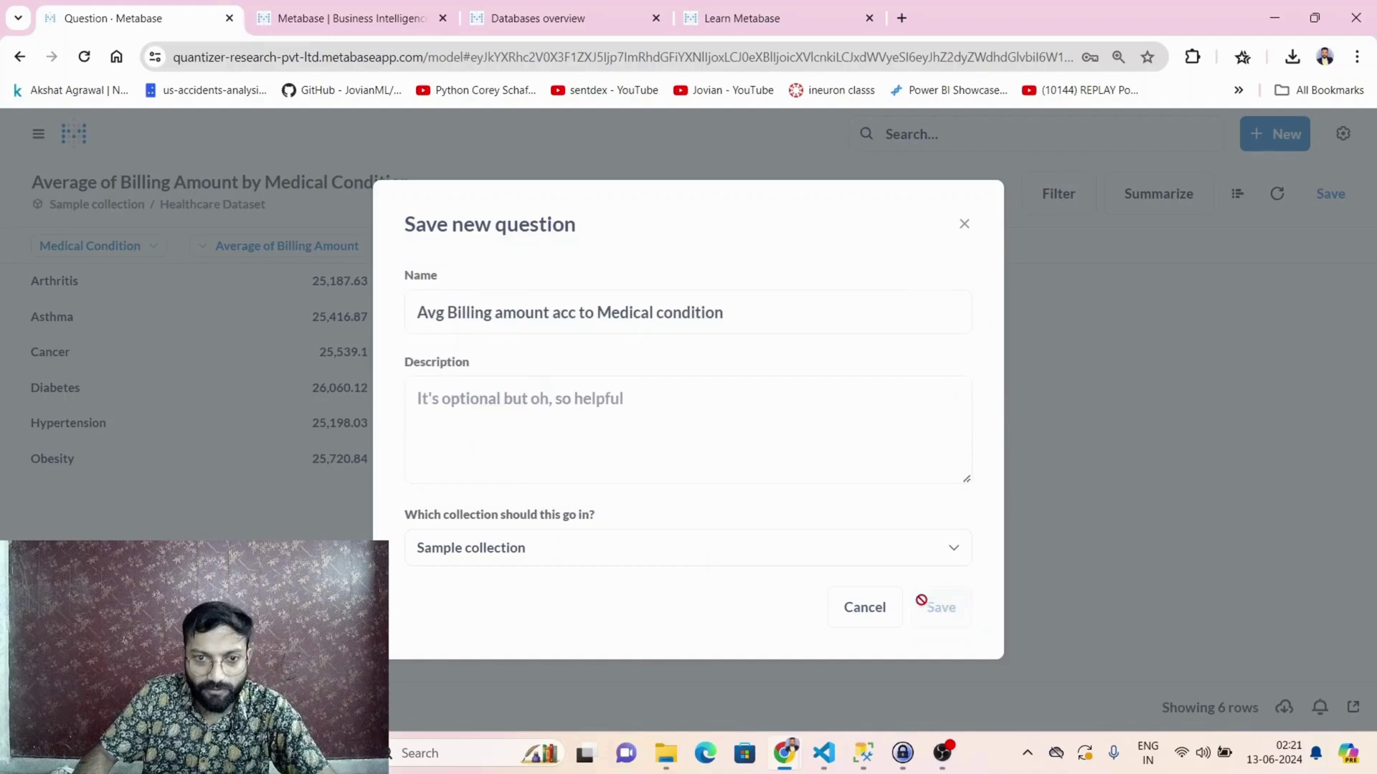
pyautogui.click(543, 458)
# Add the billing card to sample dashboard and move it to Tab 5.
pyautogui.click(510, 485)
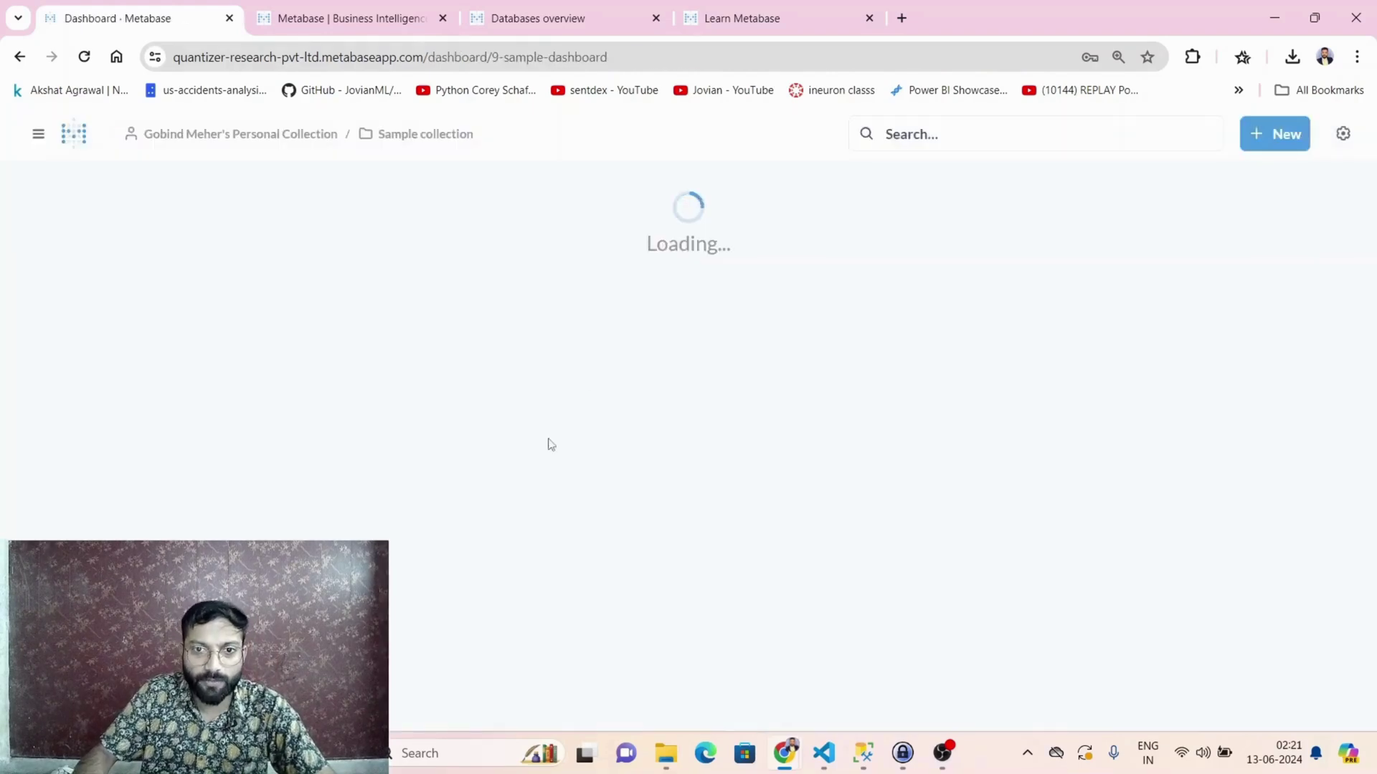
pyautogui.click(229, 247)
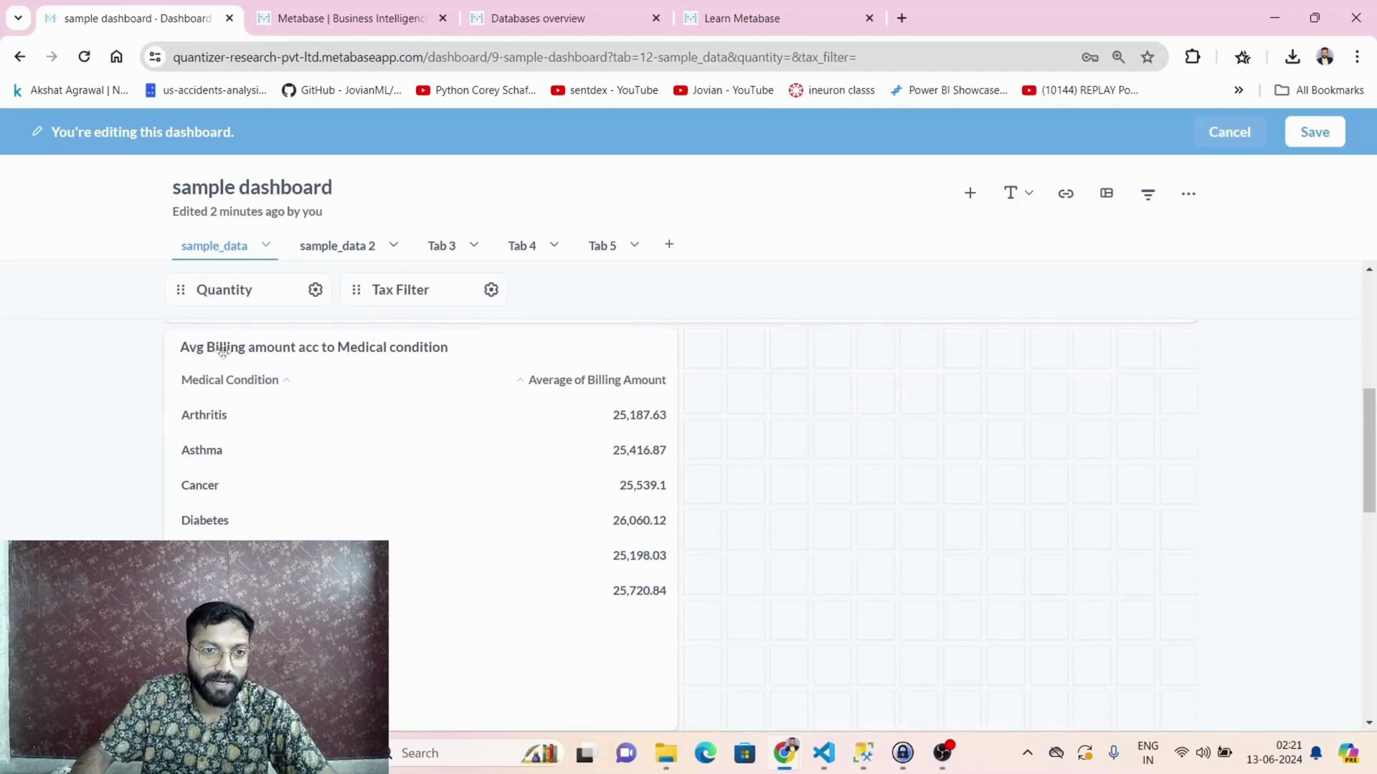
pyautogui.moveTo(478, 340)
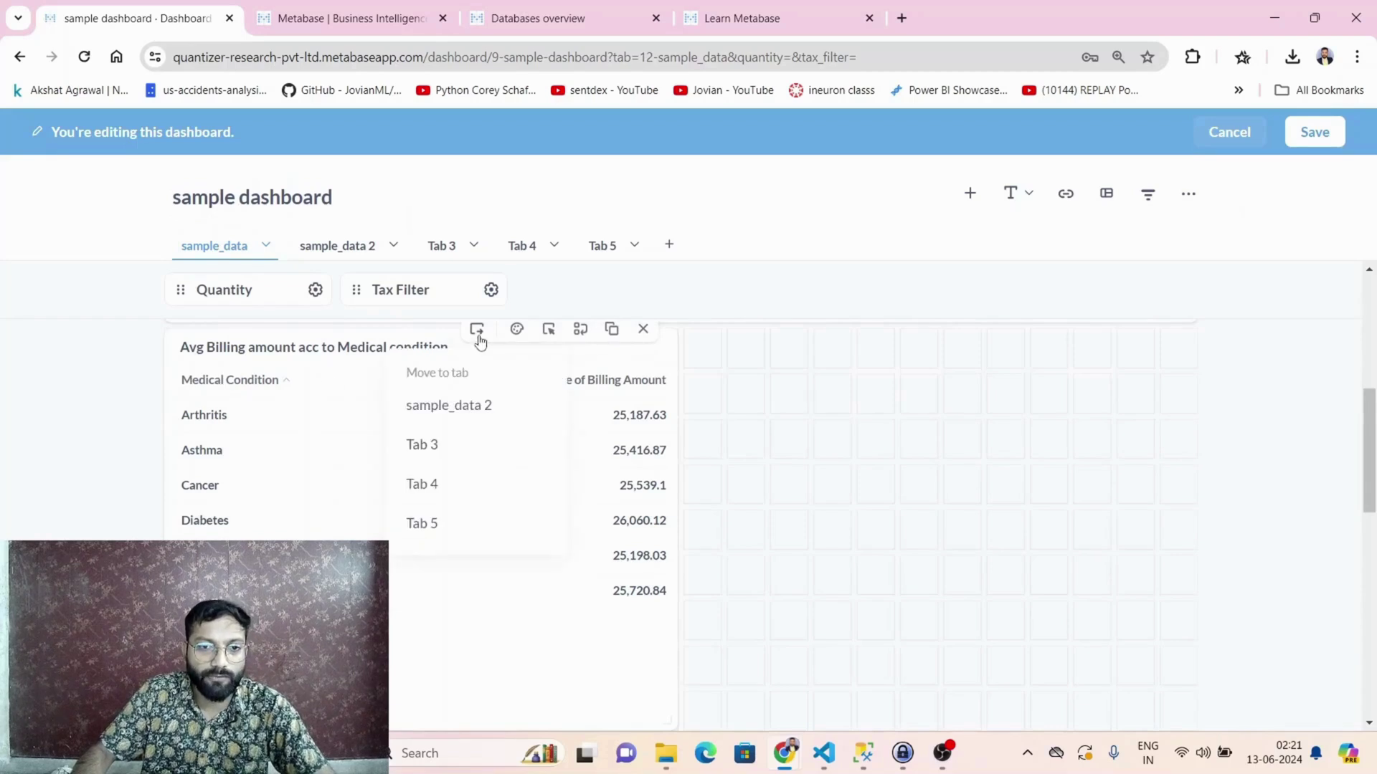
pyautogui.click(433, 521)
pyautogui.click(592, 251)
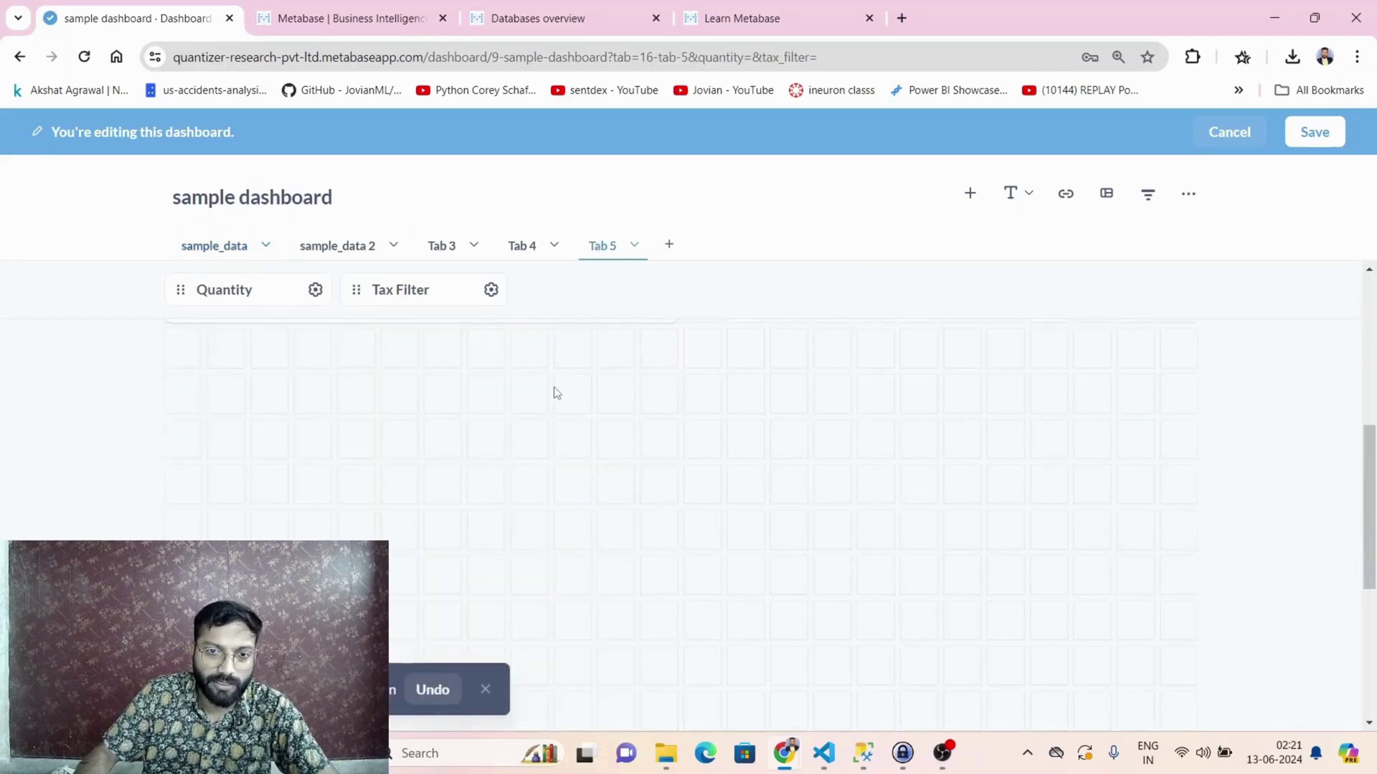
# Rename Tab 5 to 'Medical Condition Avg Billing Amount'.
pyautogui.click(591, 248)
pyautogui.doubleClick(606, 247)
pyautogui.write('Med')
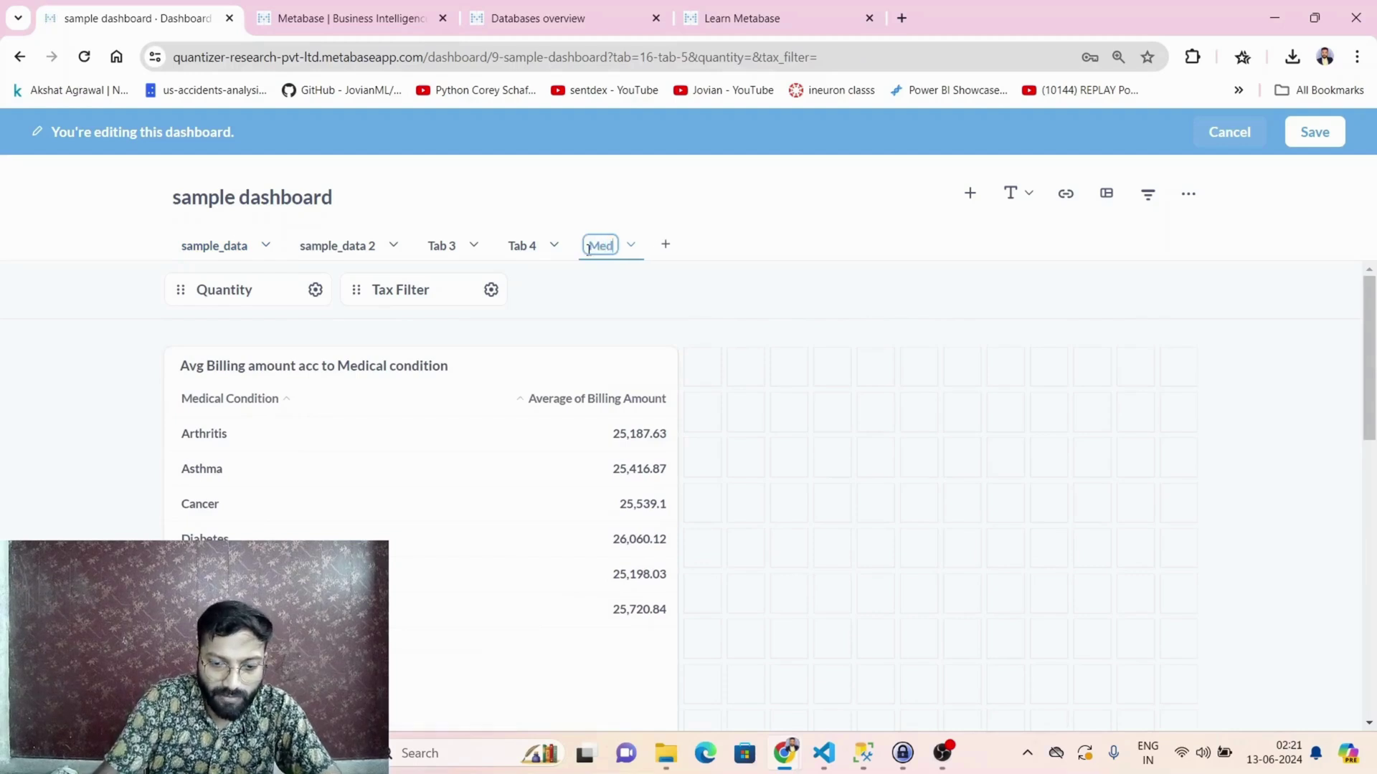
pyautogui.write('iaal C')
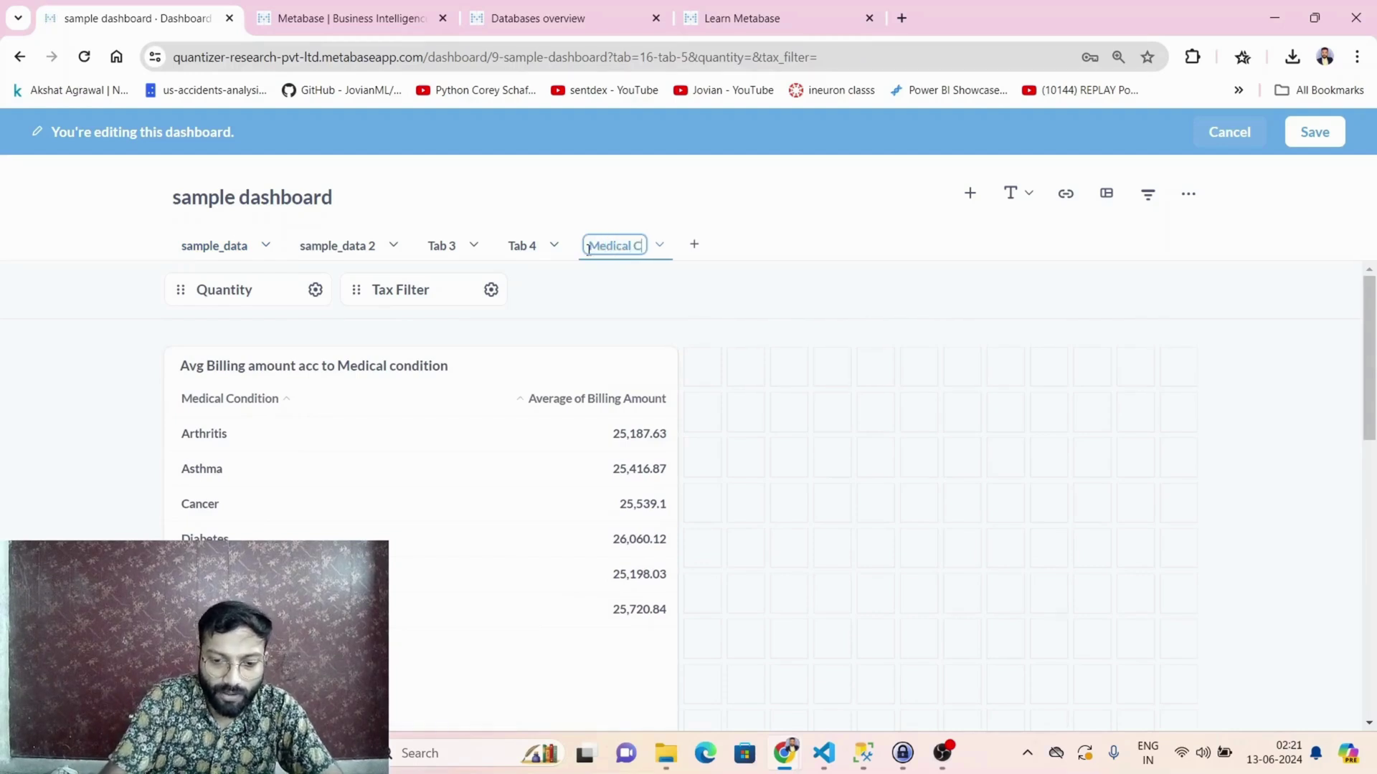
pyautogui.write('ondition A')
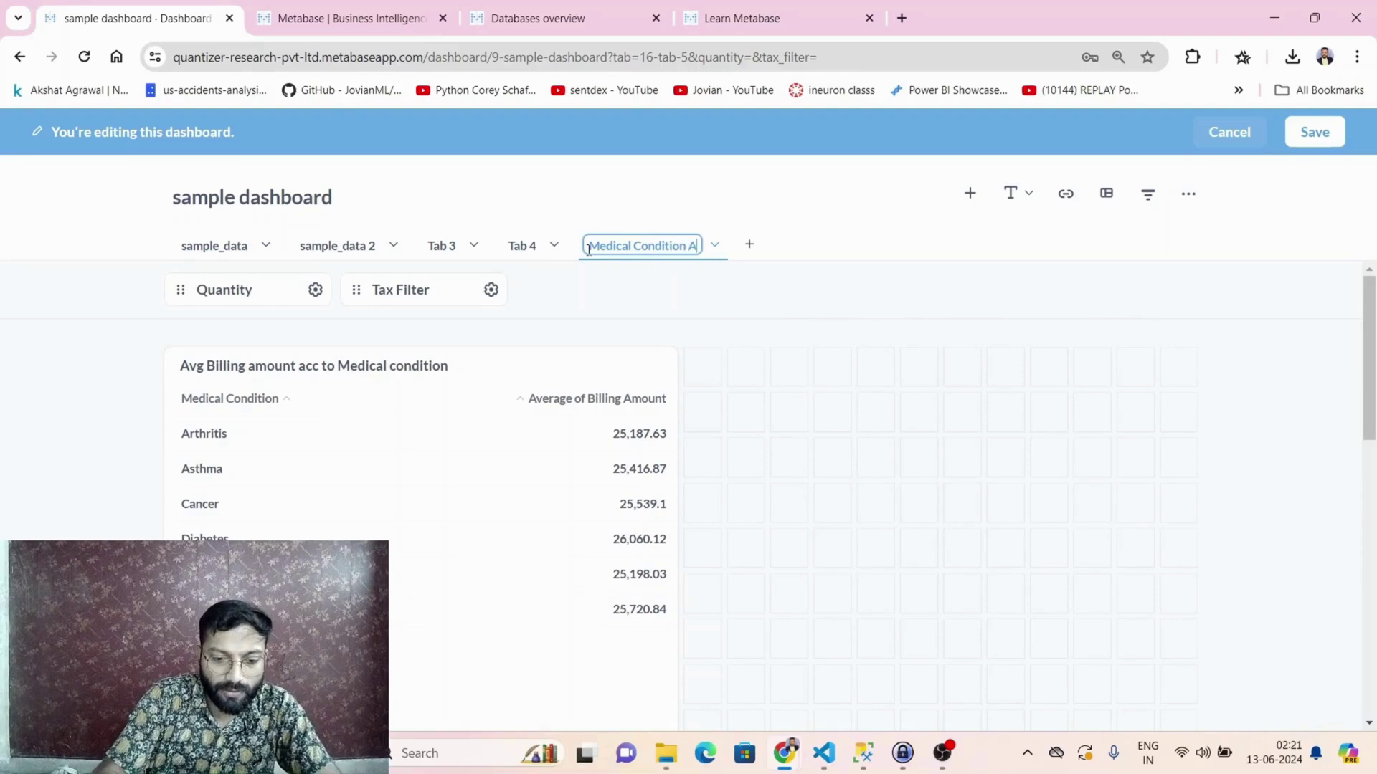
pyautogui.write('vg B')
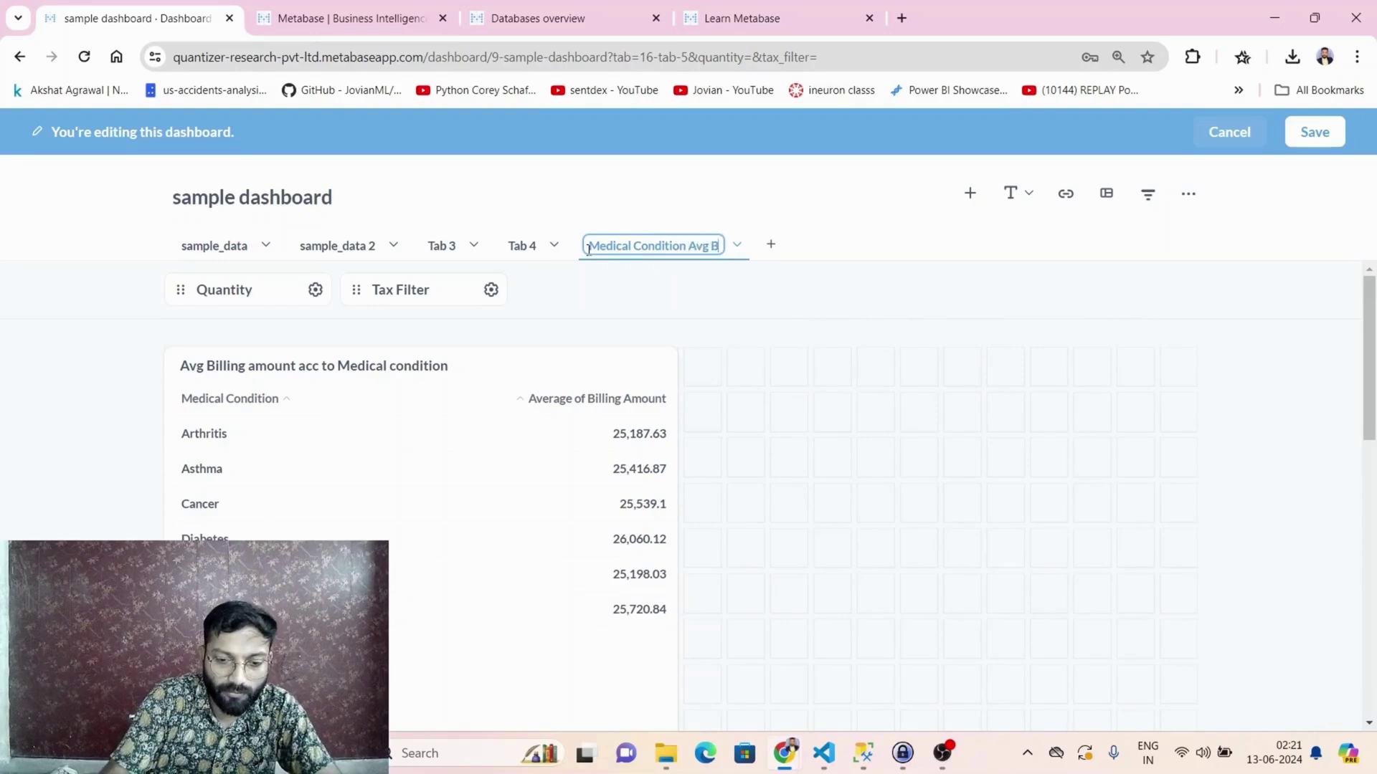
pyautogui.write('illing Amount')
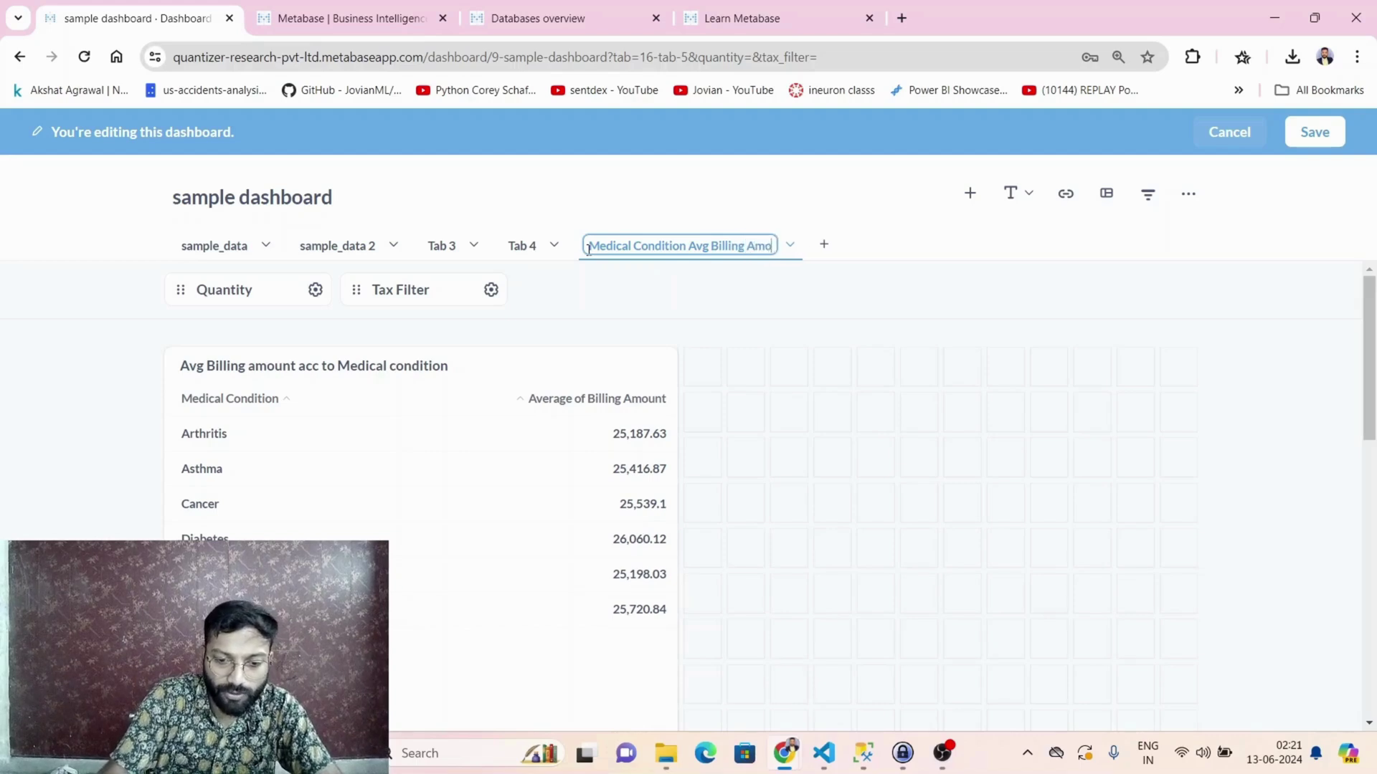
pyautogui.press('Return')
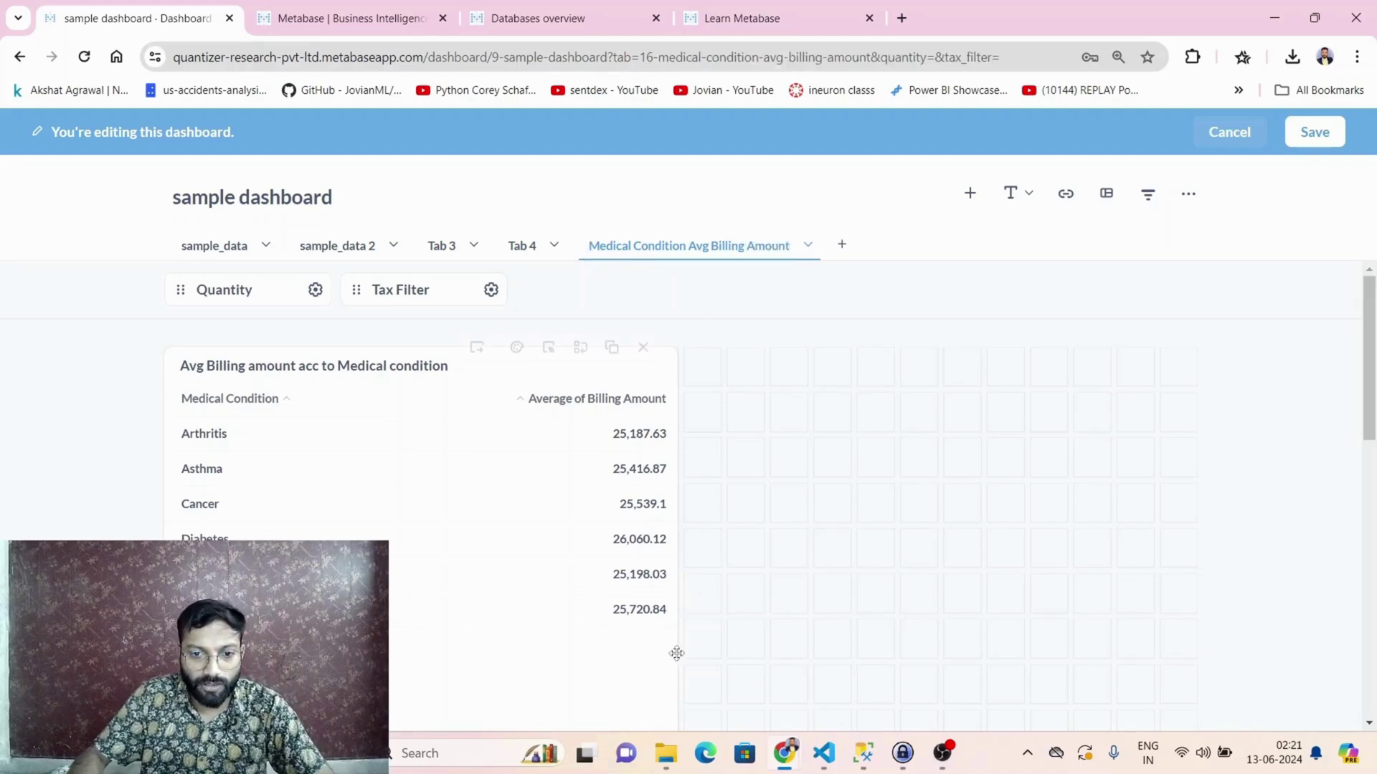
# Resize the billing card so all six condition rows show.
pyautogui.scroll(-1, 677, 653)
pyautogui.moveTo(664, 653); pyautogui.dragTo(657, 510)
pyautogui.moveTo(674, 601); pyautogui.dragTo(676, 683)
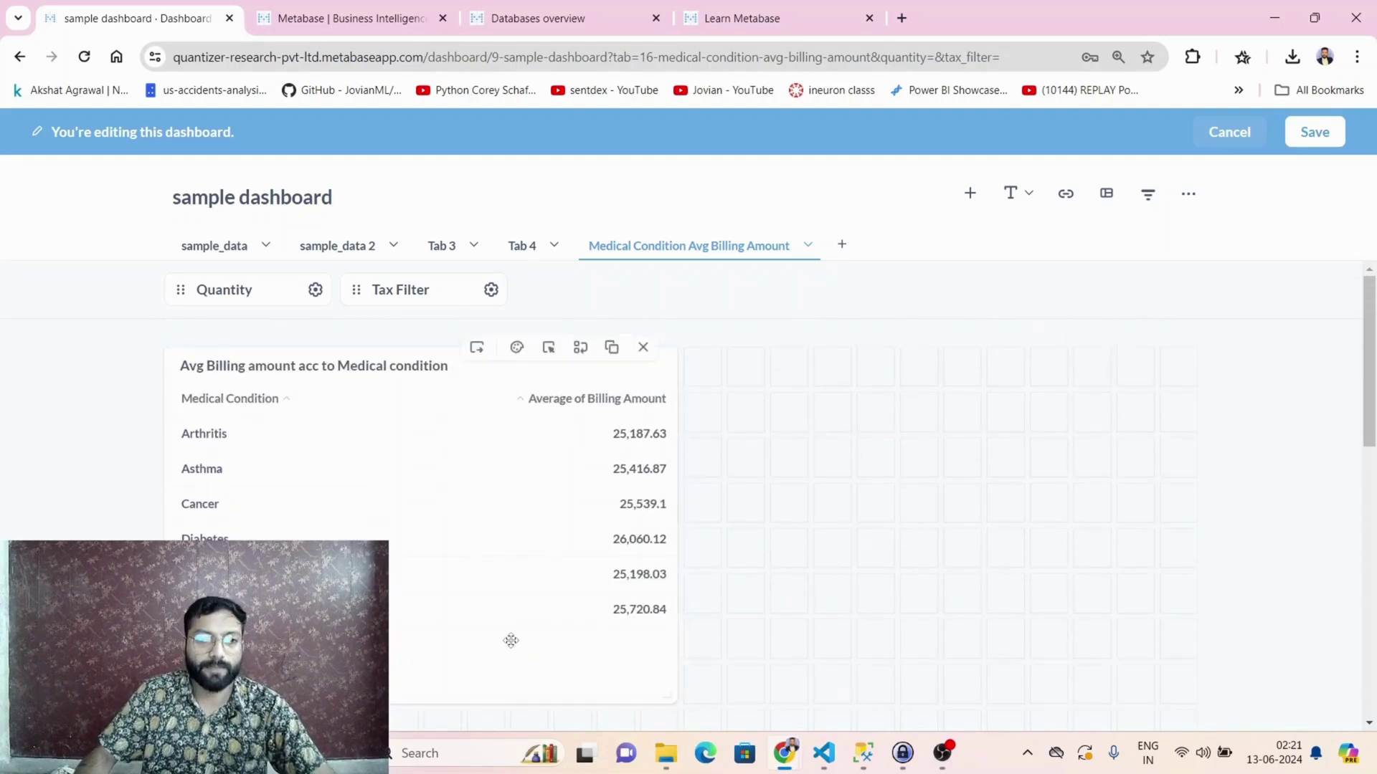